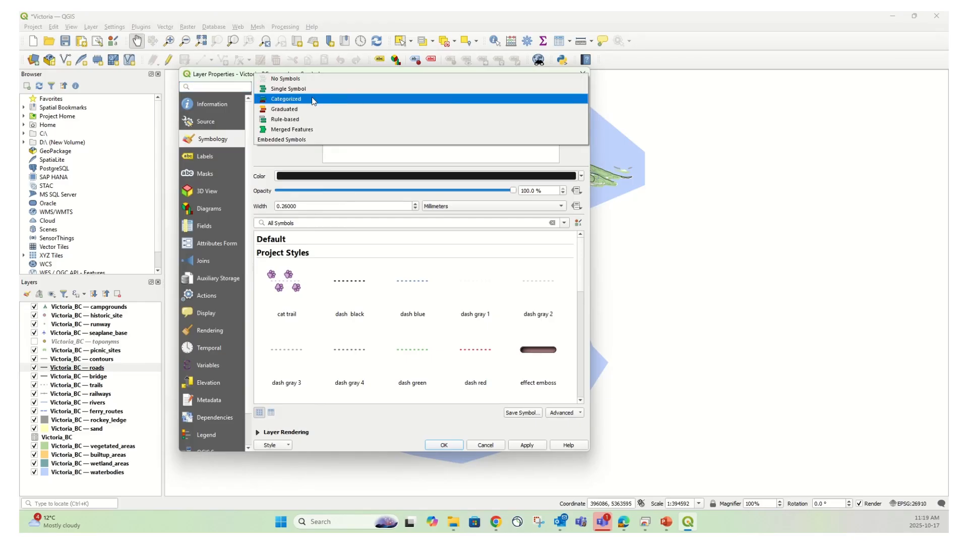
Switch the roads layer symbology to Categorized on the CLASSIFICA field and classify its values
left_click(313, 100)
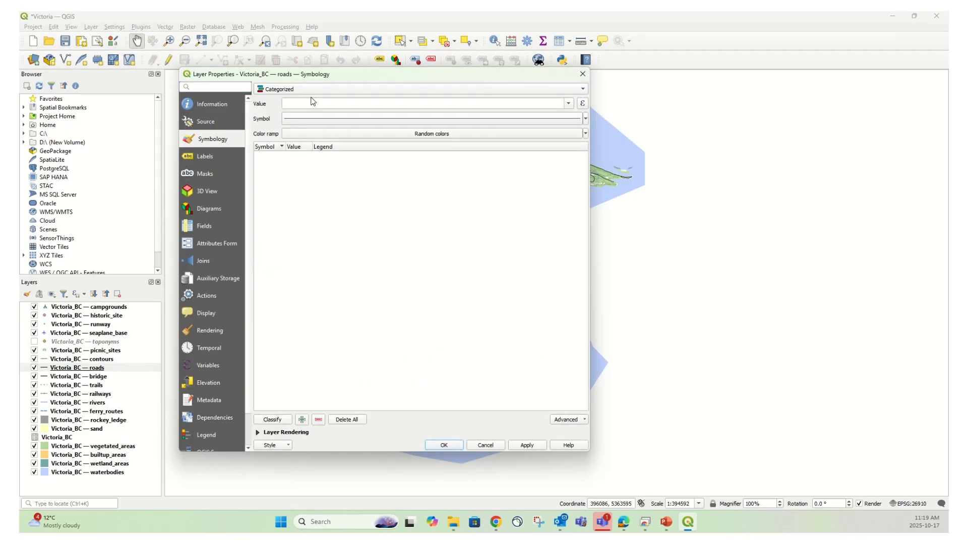
key("ctrl")
key("ctrl")
left_click(569, 104)
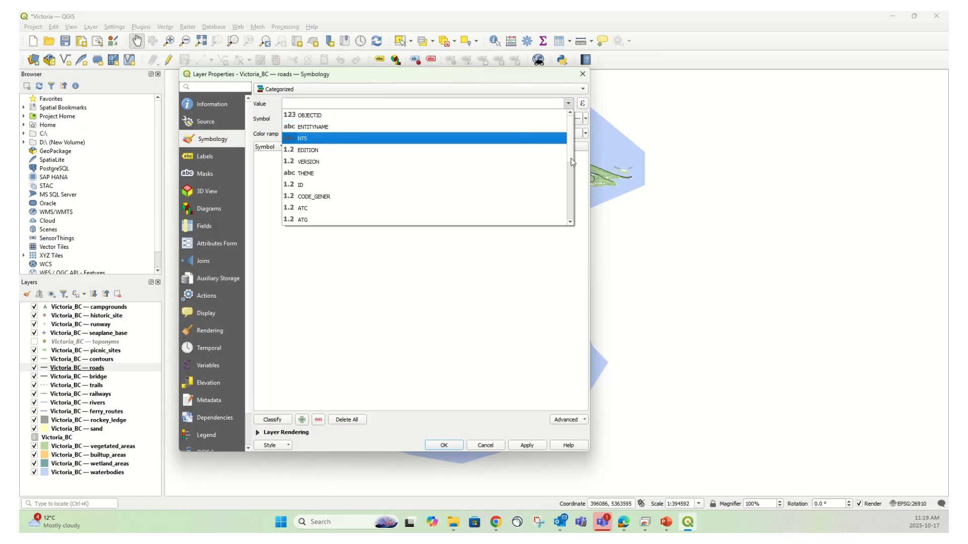
left_click_drag(572, 136, 571, 167)
key("ctrl")
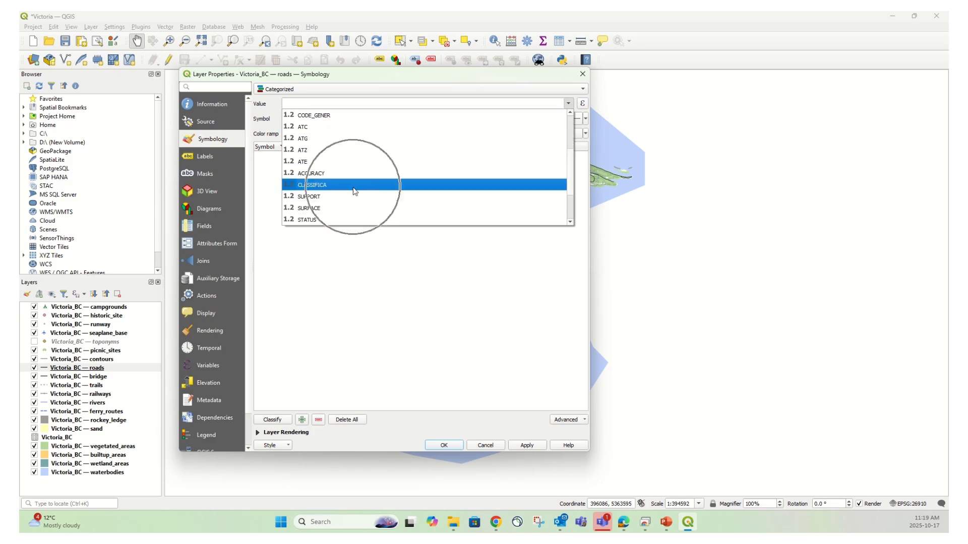
left_click(347, 187)
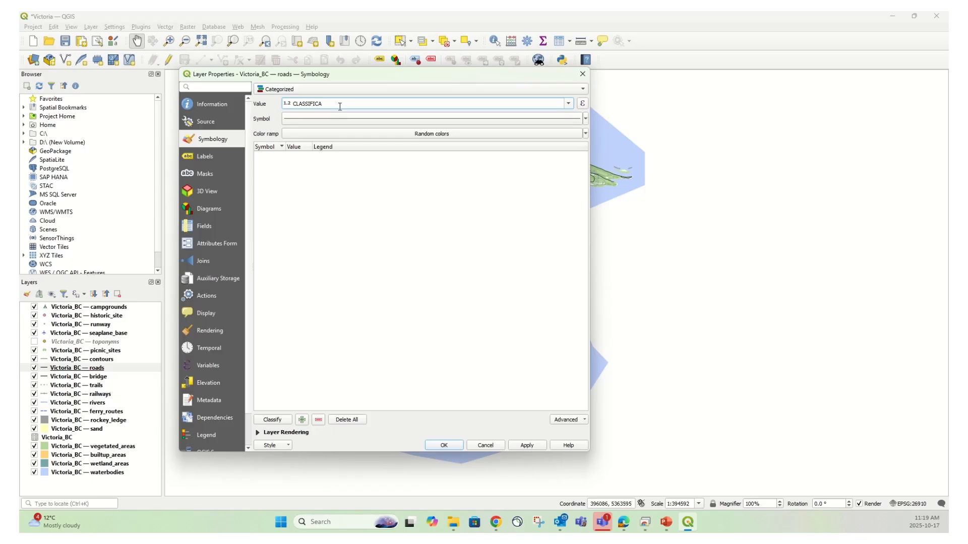
key("ctrl")
left_click(271, 420)
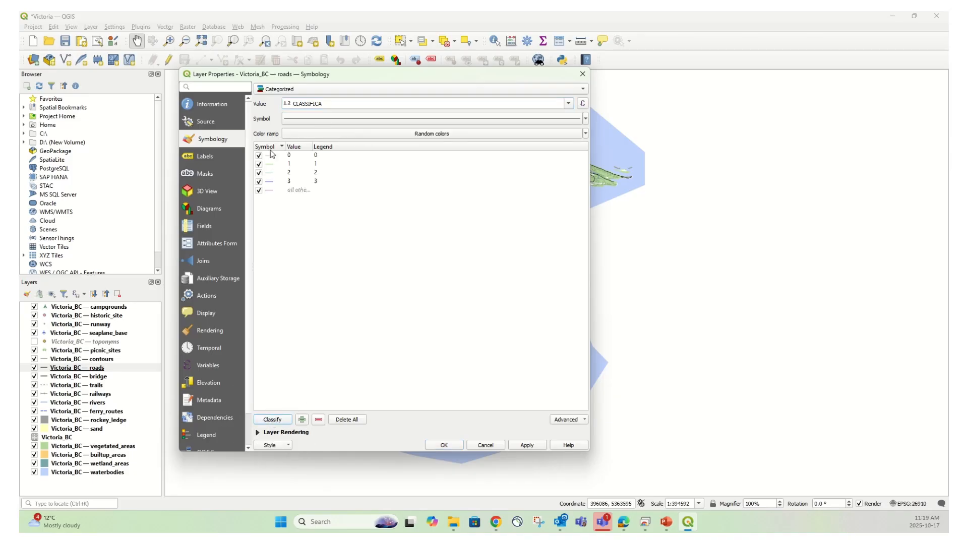
Rename the category legends for values 0–3 to Unknown, Highway, Main Road and Secondary Road
double_click(316, 156)
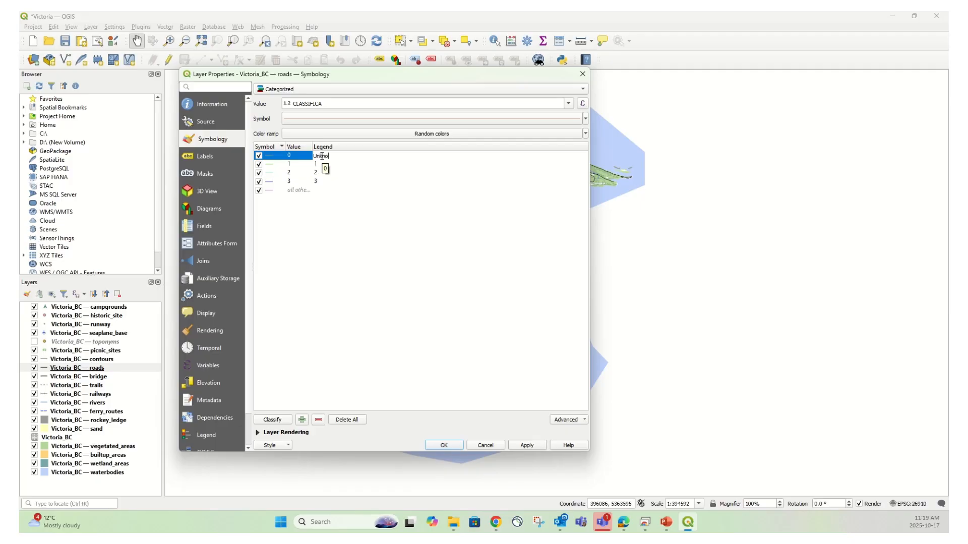
type("Unknown")
double_click(316, 164)
double_click(320, 173)
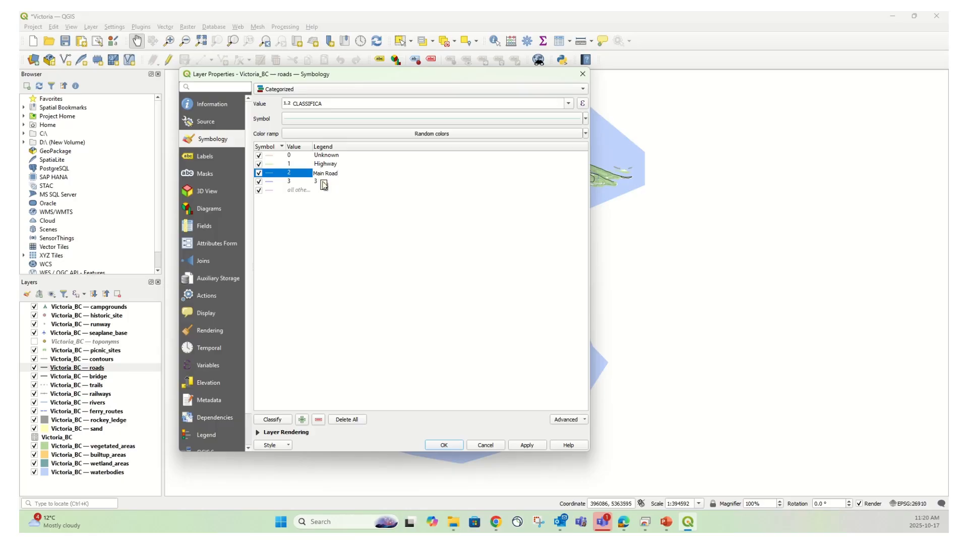
double_click(319, 182)
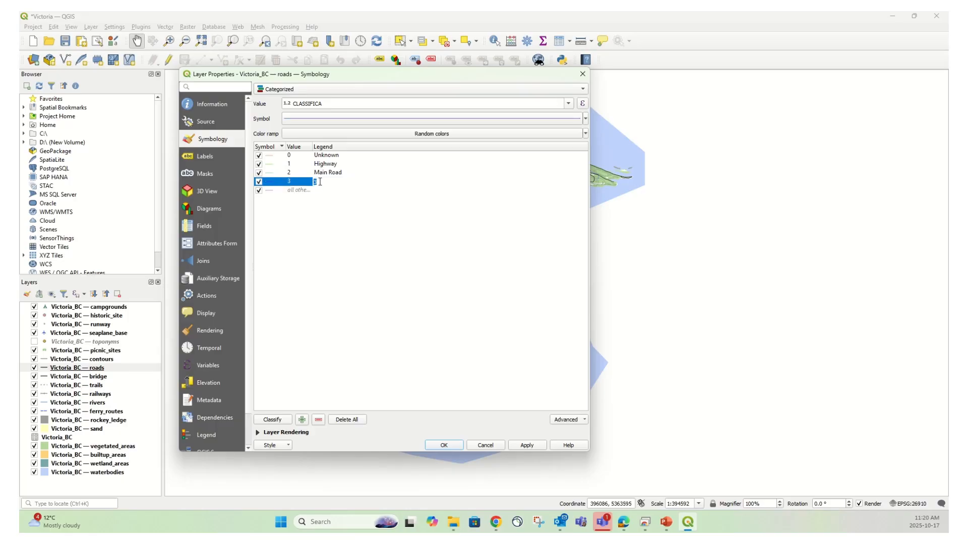
type("Secondary Road")
key("Return")
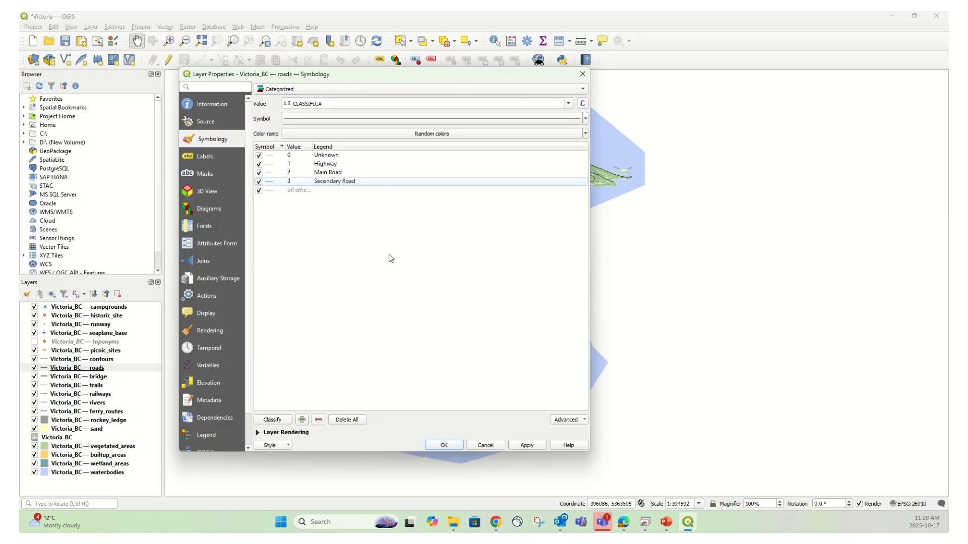
Set the Unknown category's line colour to light grey #adadad
left_click(271, 156)
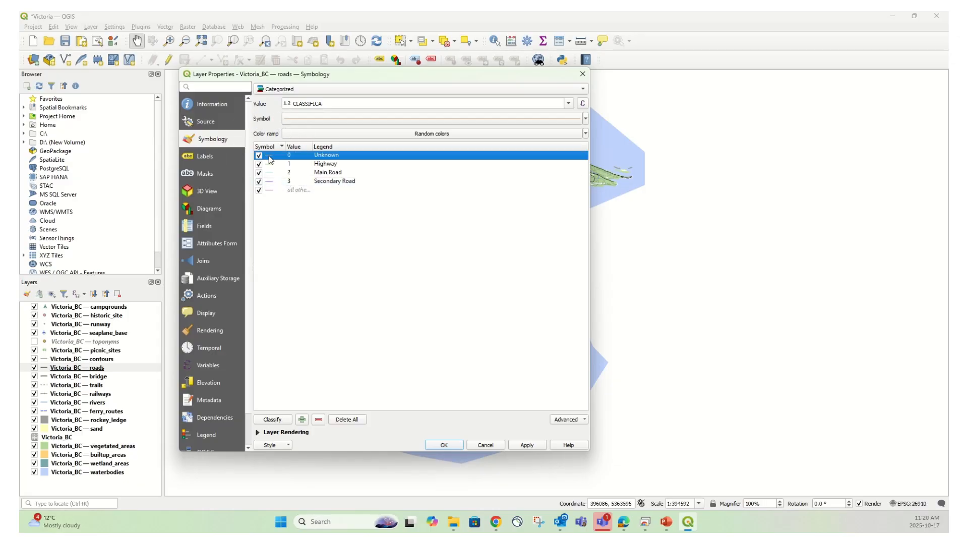
double_click(270, 157)
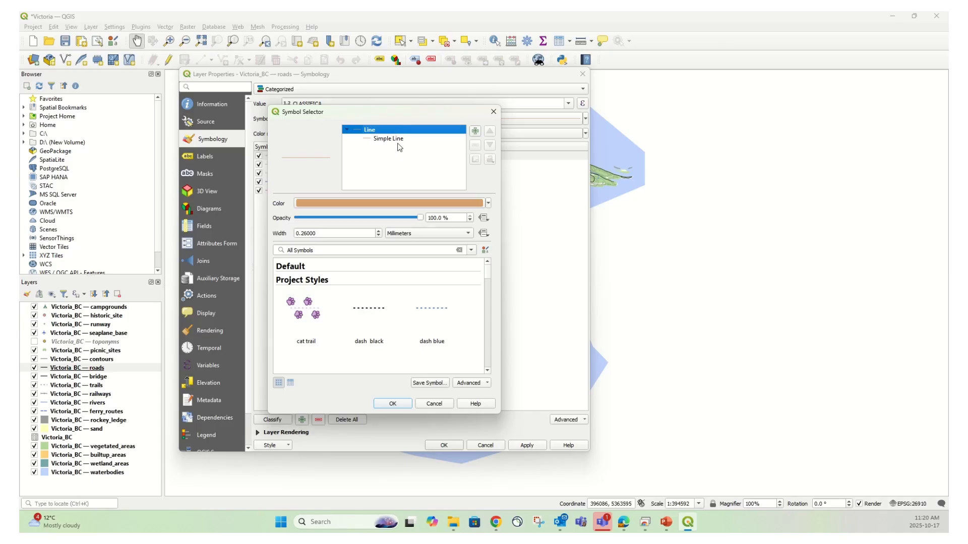
left_click(389, 203)
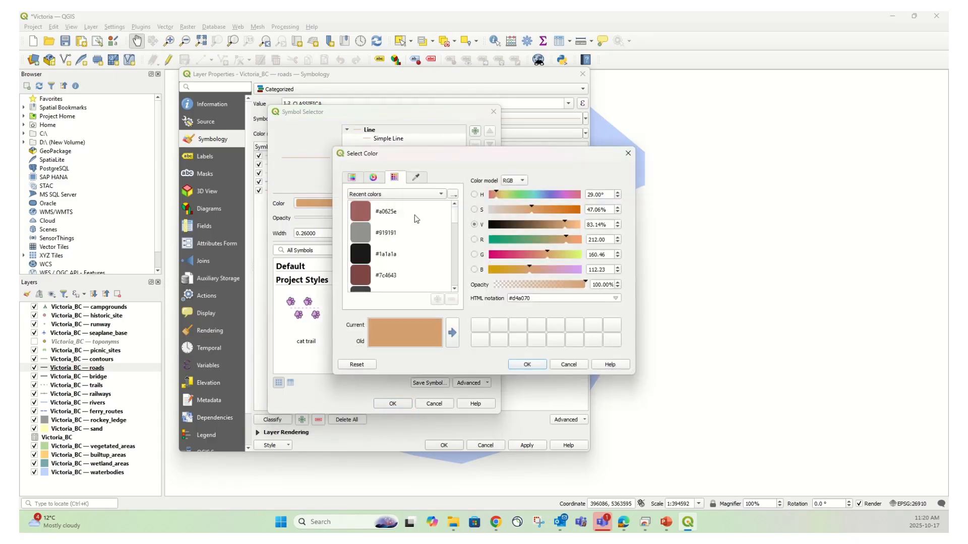
left_click(367, 235)
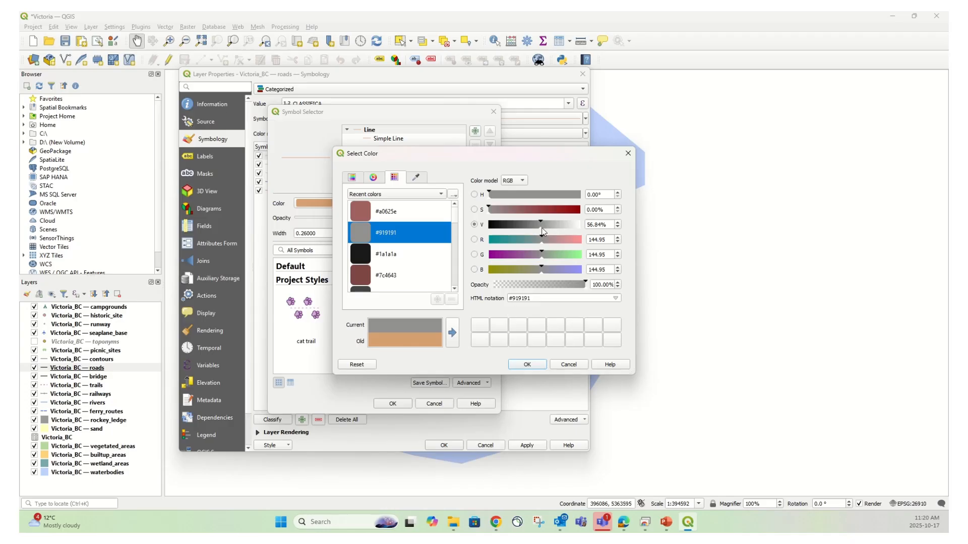
left_click_drag(542, 231, 552, 231)
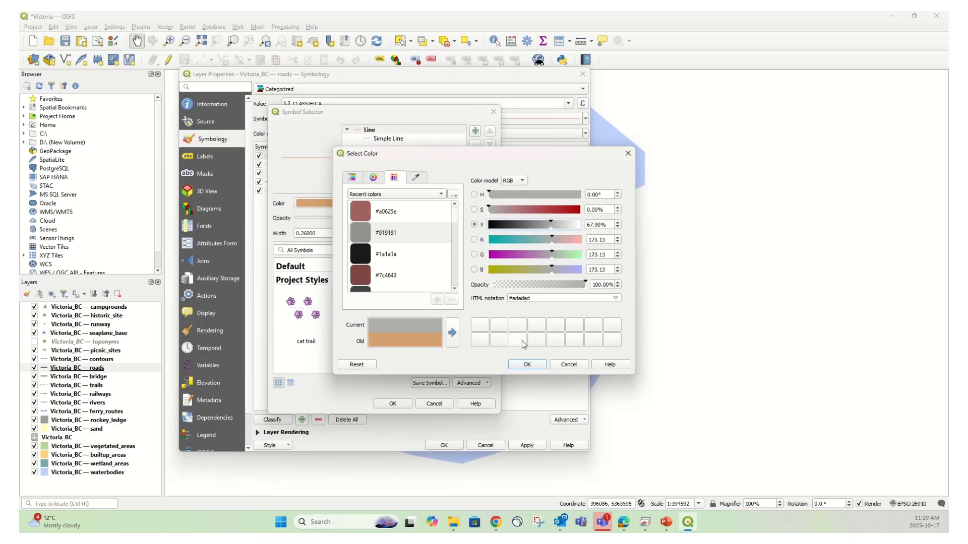
left_click(527, 365)
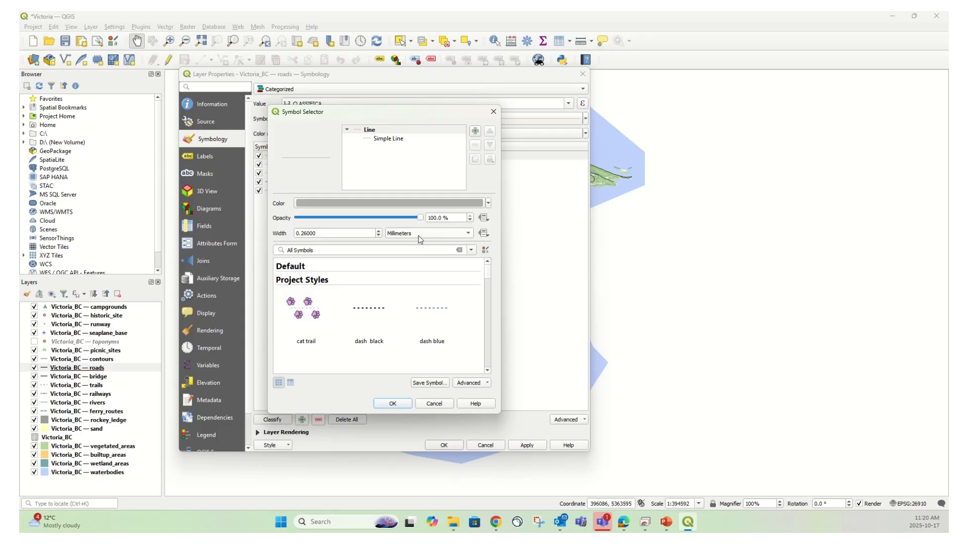
Set the Unknown line width to 0.5 points and confirm the symbol
left_click(470, 234)
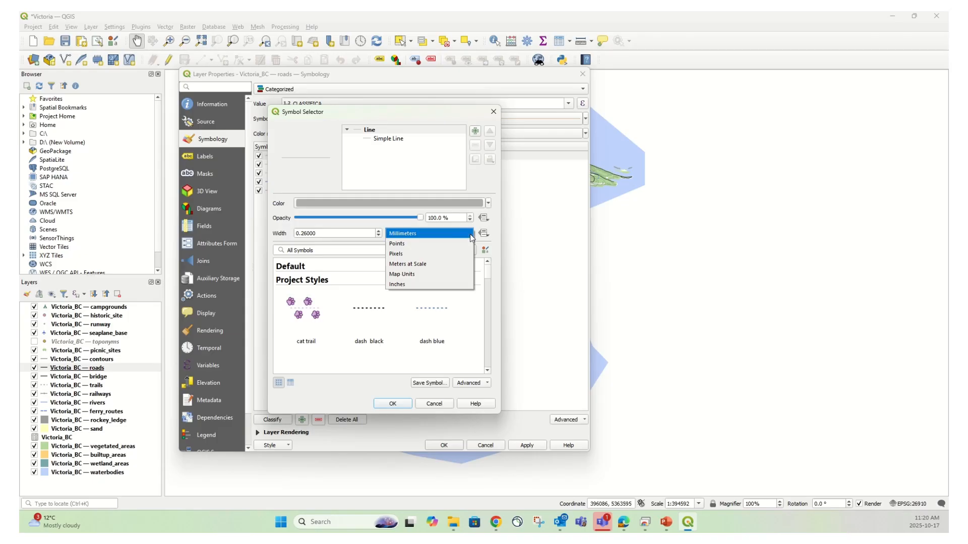
left_click(408, 244)
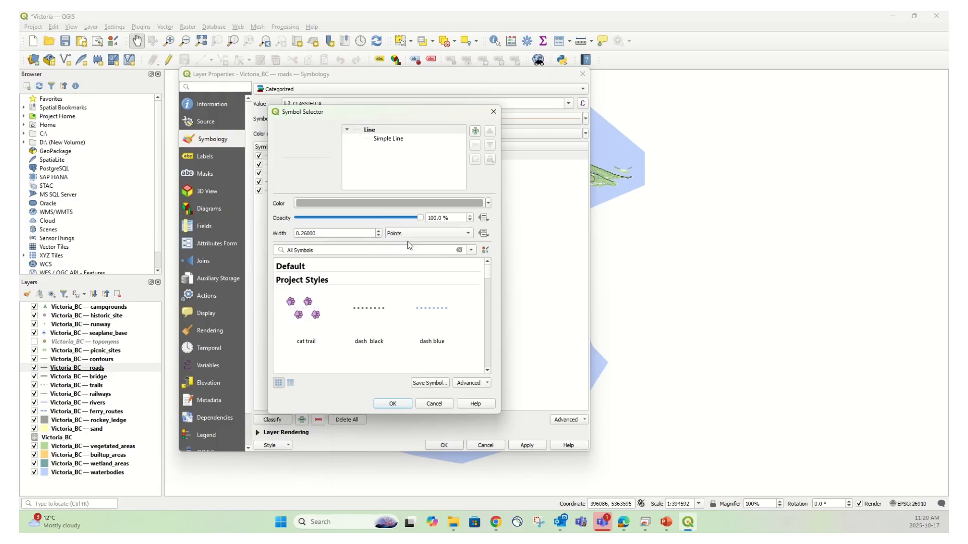
triple_click(329, 233)
type("0.5")
left_click(392, 403)
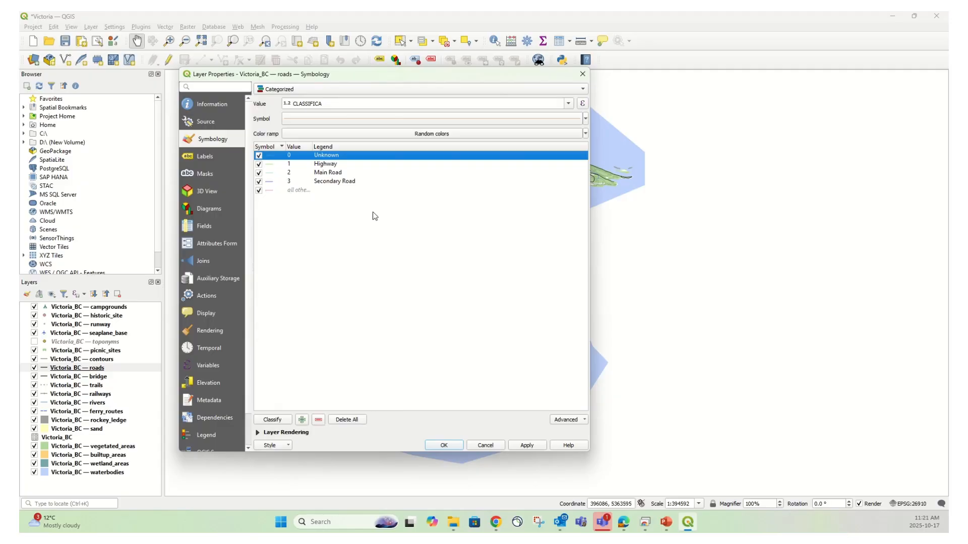
Set the Highway category's line colour to red #c81310
left_click(270, 166)
double_click(270, 169)
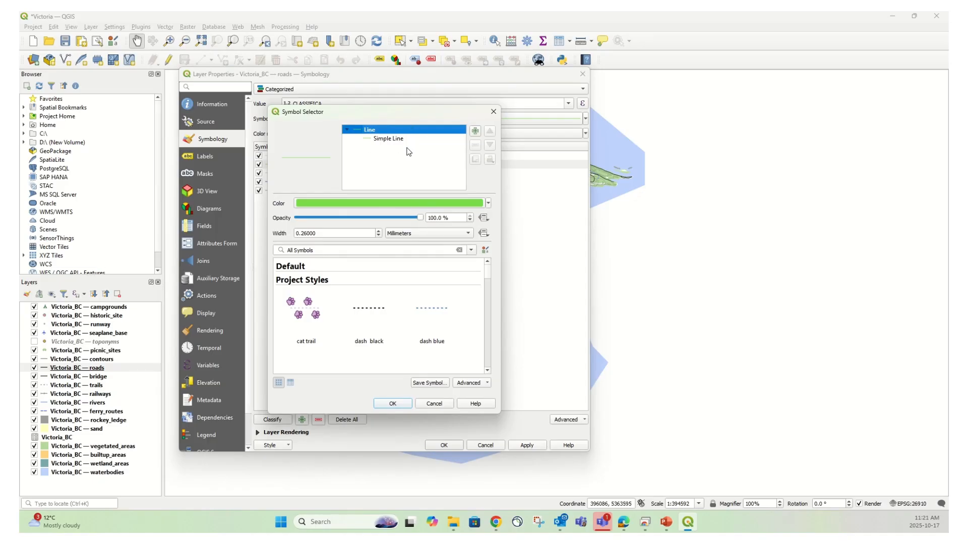
left_click(371, 207)
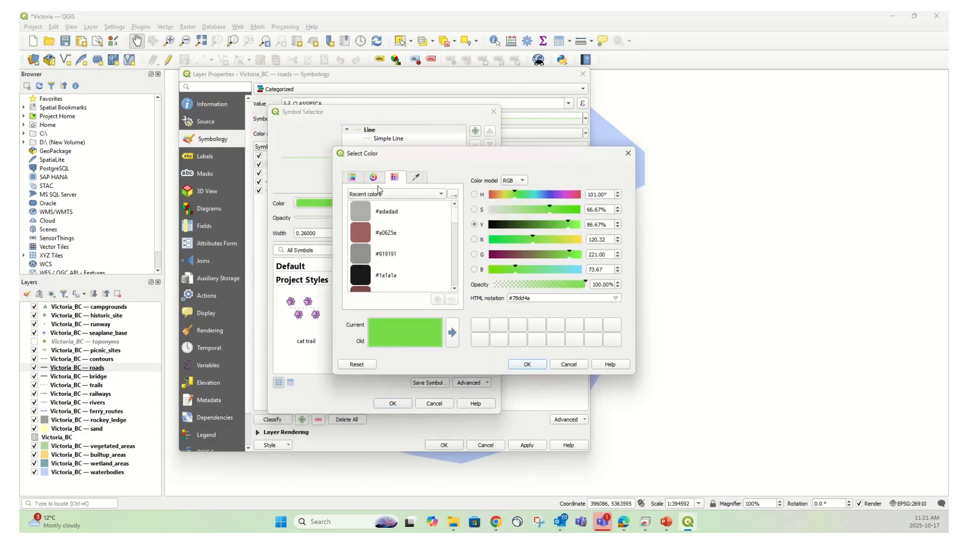
left_click(374, 179)
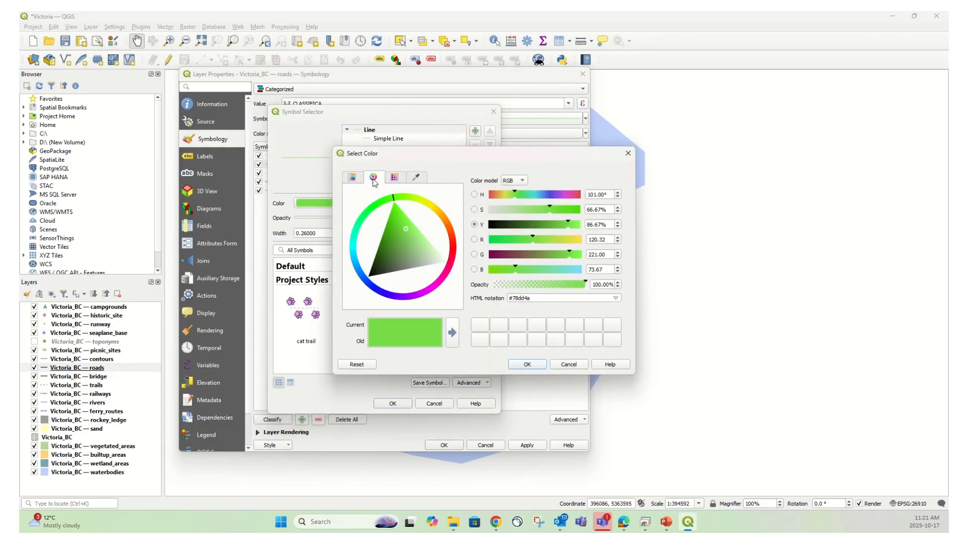
left_click(454, 248)
left_click(408, 243)
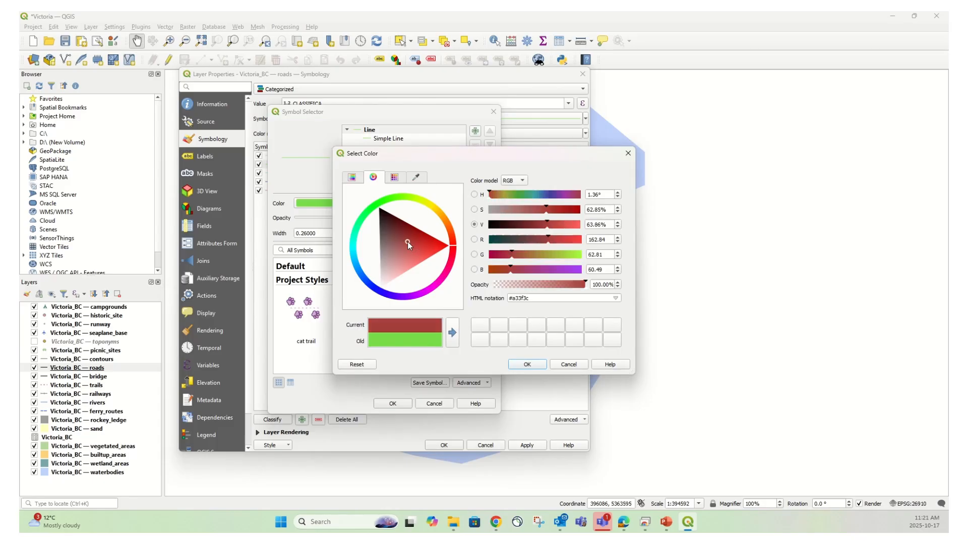
left_click(564, 210)
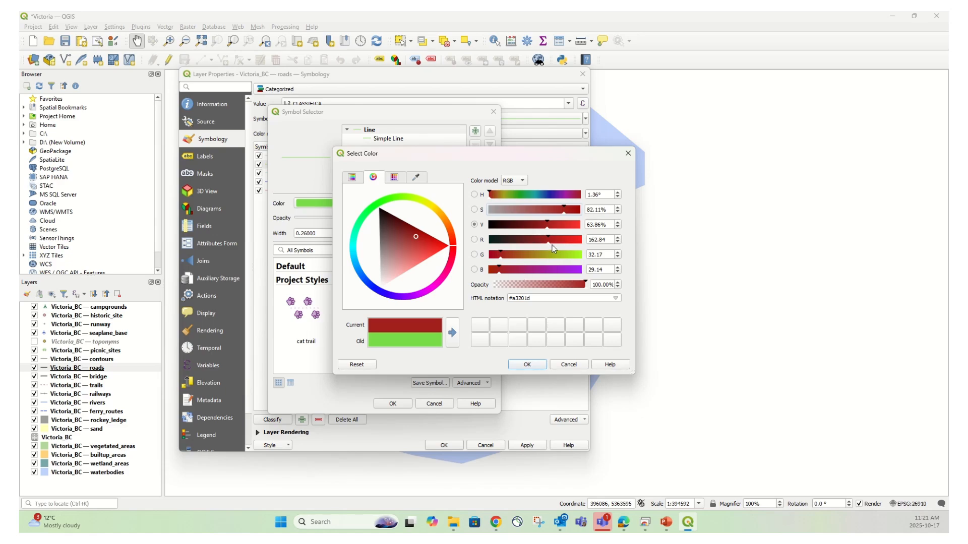
mouse_move(549, 244)
left_mouse_down()
mouse_move(566, 246)
mouse_move(551, 231)
mouse_move(573, 215)
left_mouse_up()
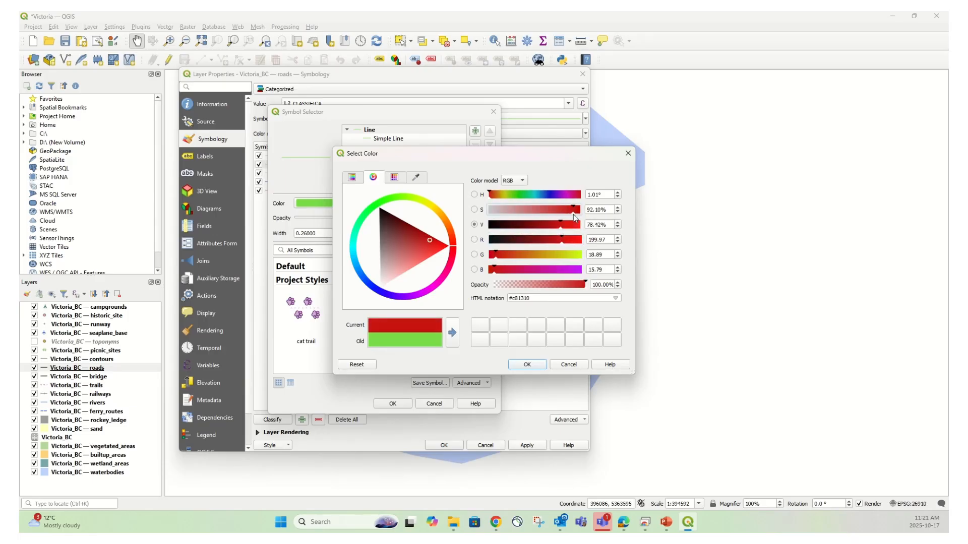
left_click(526, 367)
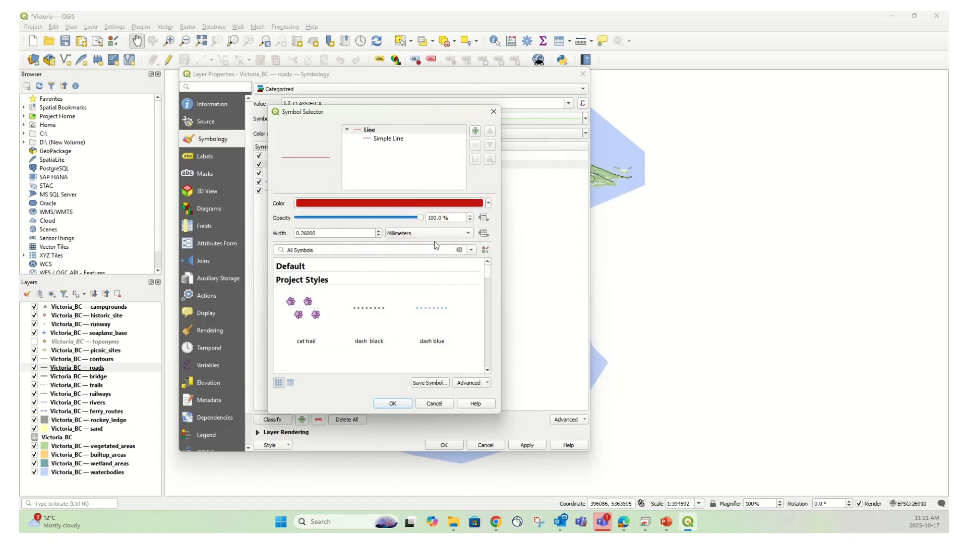
Set the Highway line width to 2 points and confirm the symbol
left_click(469, 233)
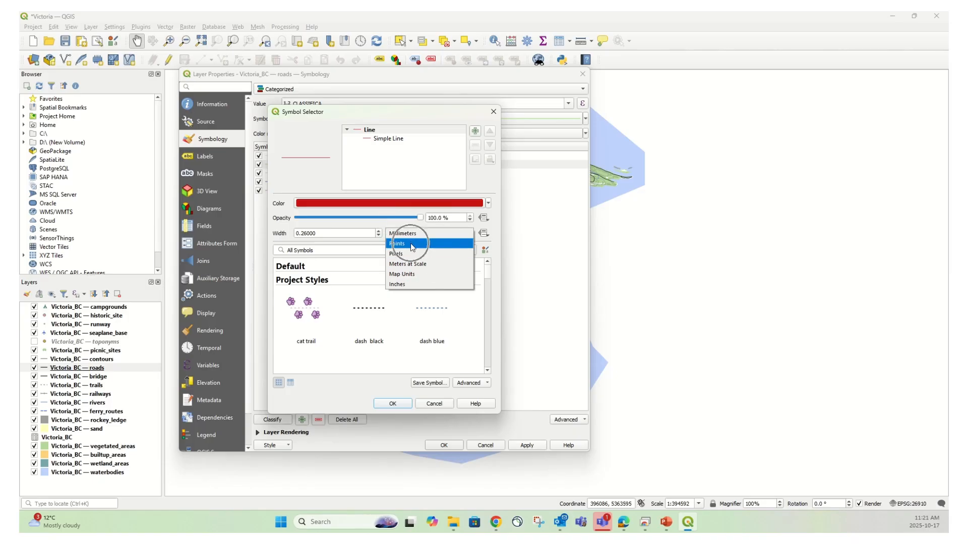
left_click(411, 244)
double_click(342, 233)
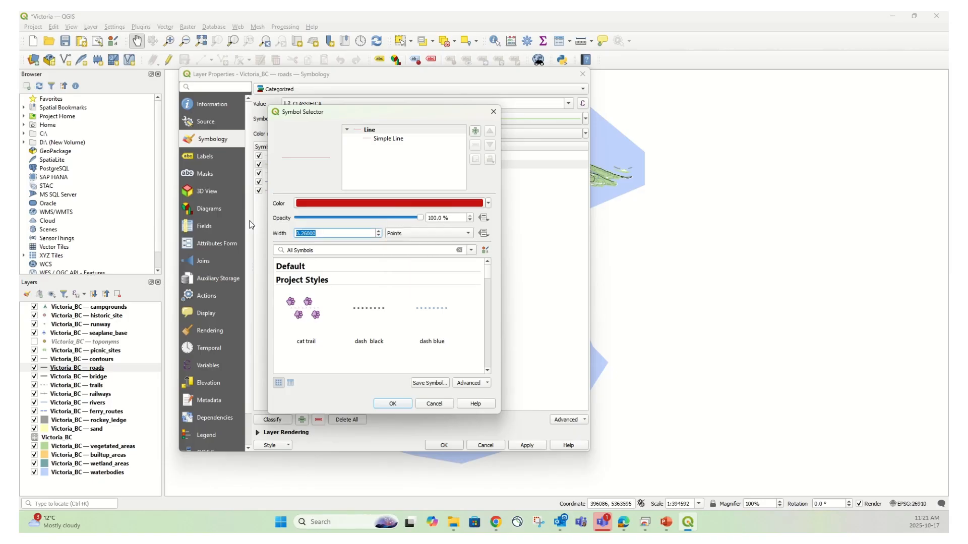
type("2")
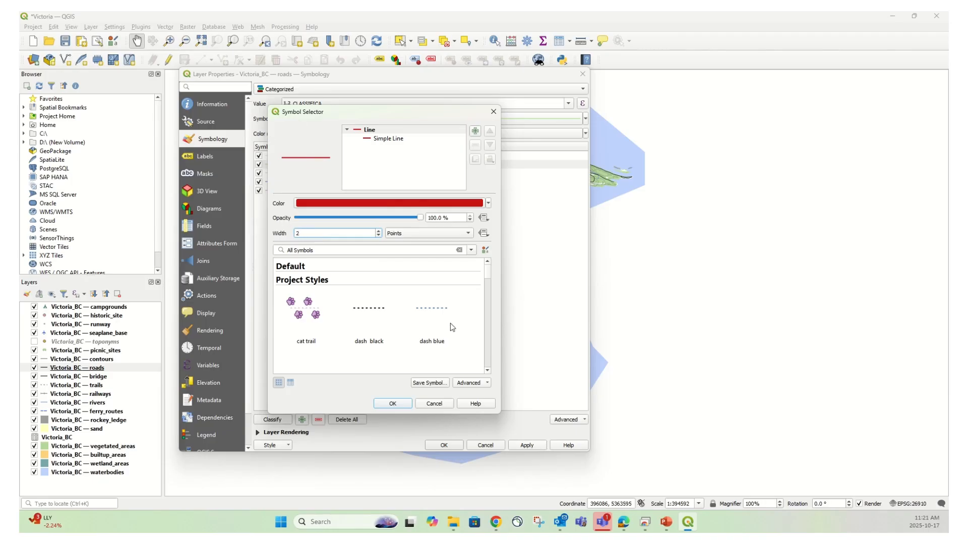
left_click(392, 404)
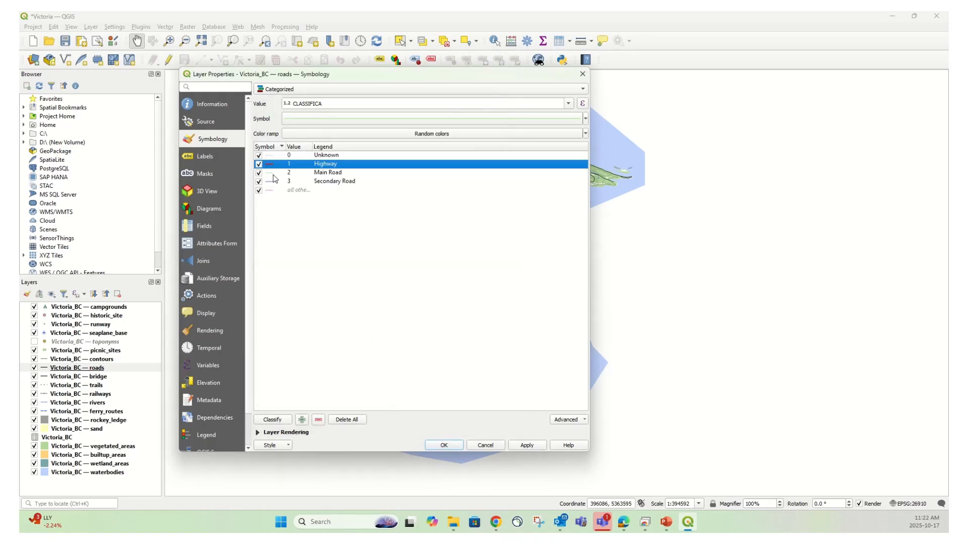
Set the Main Road category's line colour to dark grey #1a1a1a from the recent colours
double_click(274, 178)
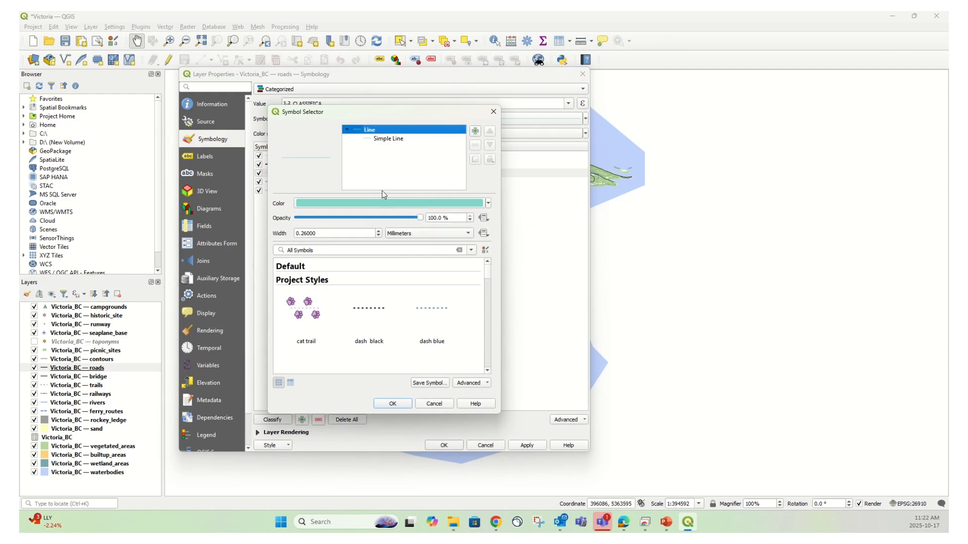
left_click(386, 205)
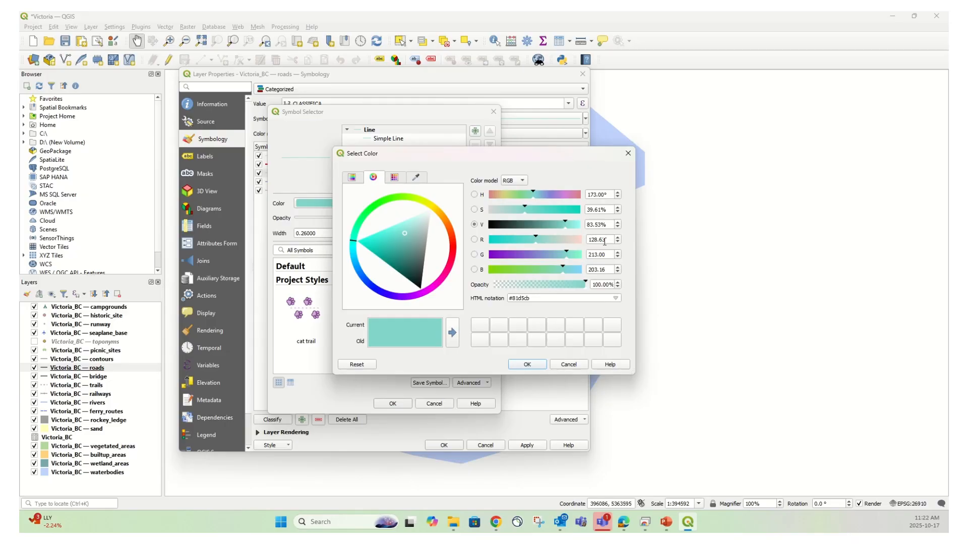
left_click(394, 177)
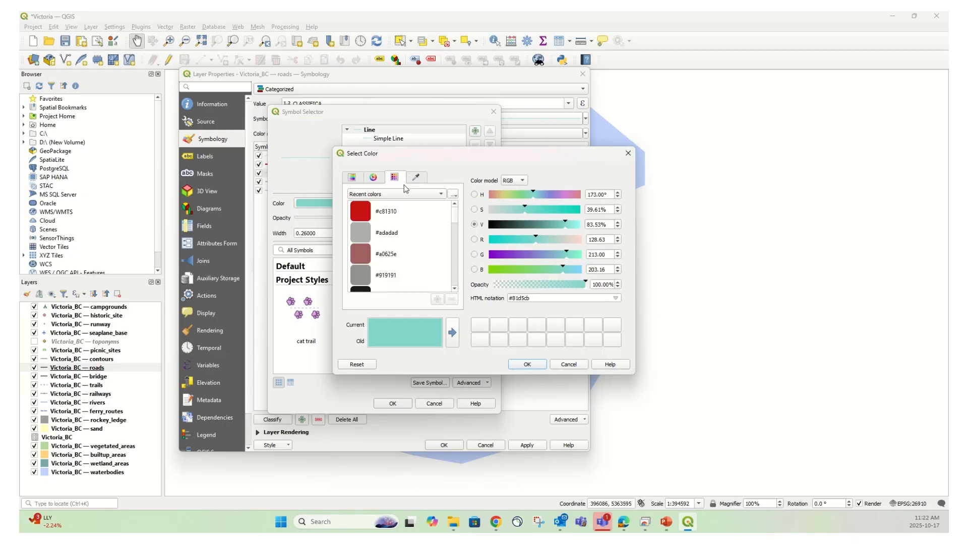
scroll(367, 282, "down", 1)
left_click(362, 231)
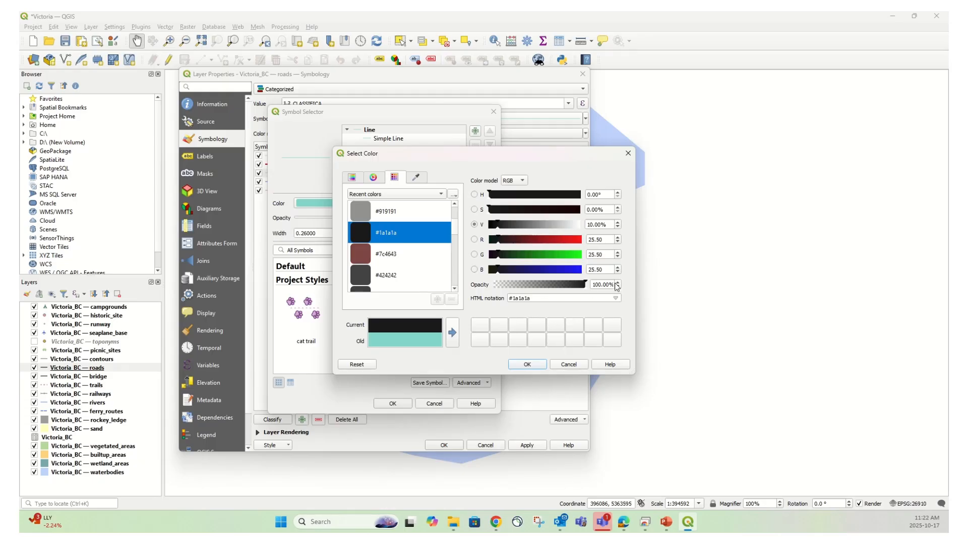
left_click(545, 298)
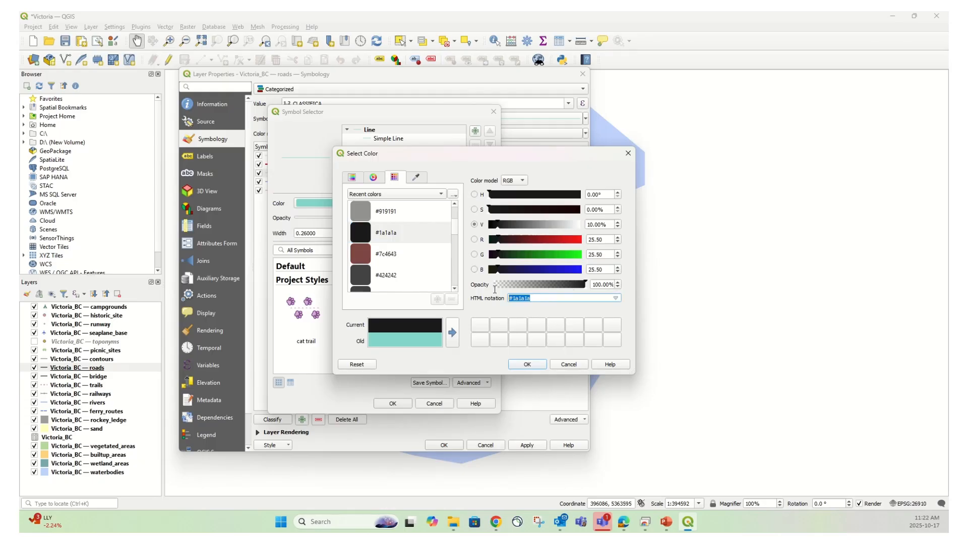
type("1.")
left_click(527, 365)
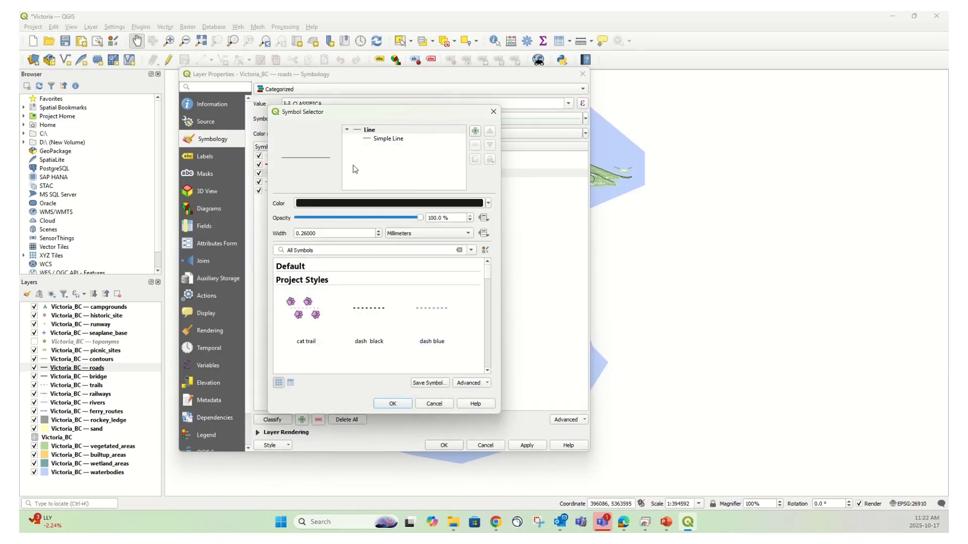
Set the Main Road line width to 1.5 pixels and confirm the symbol
left_click(465, 235)
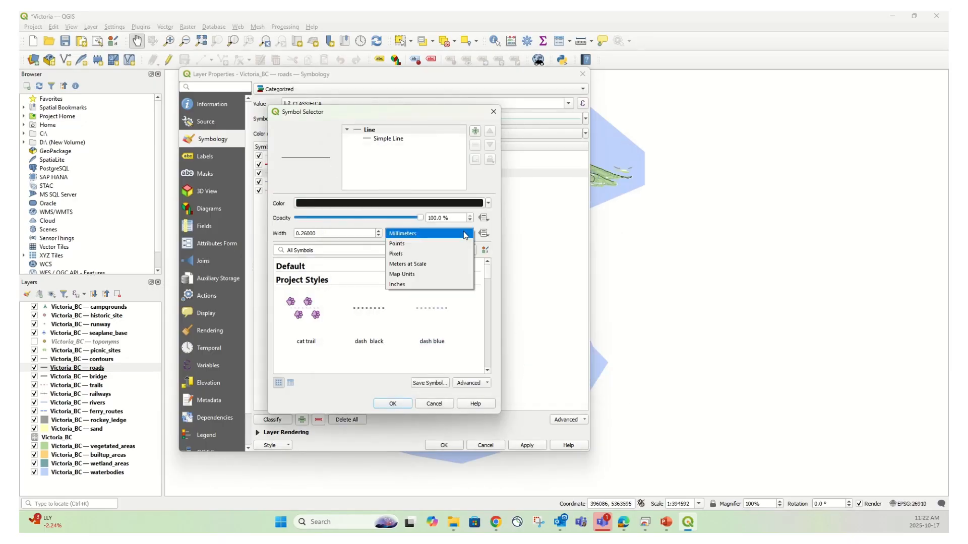
left_click(396, 253)
type("1.5")
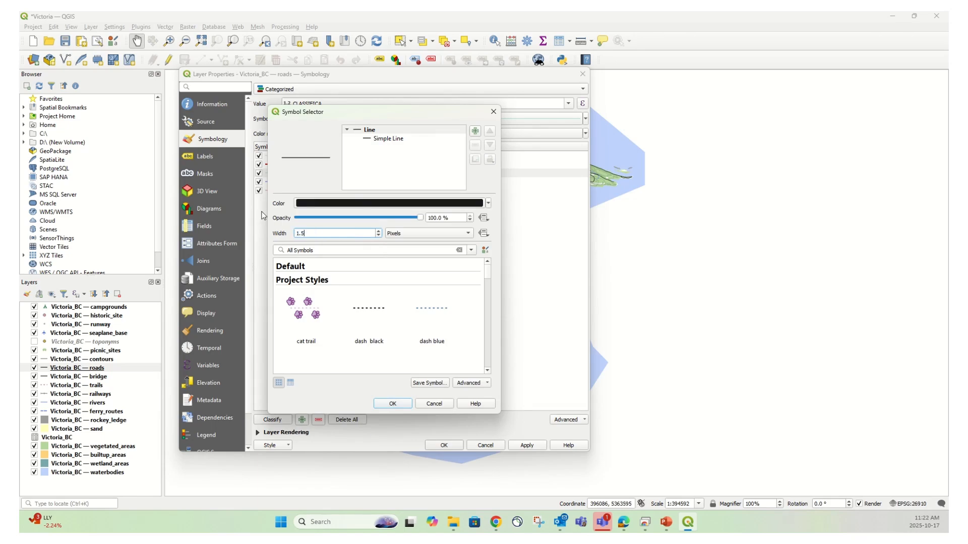
left_click(394, 405)
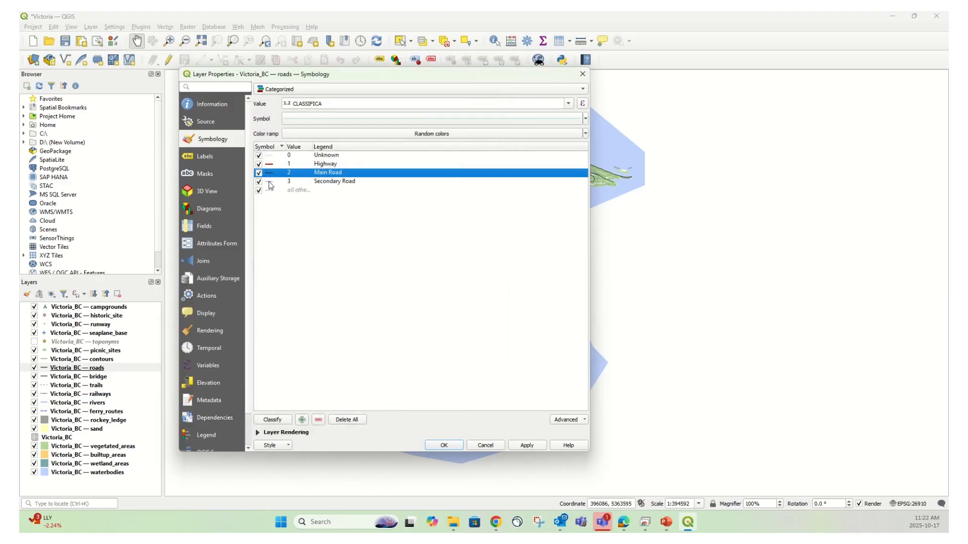
Set the Secondary Road category's line colour to dark grey #3a3a3a
double_click(269, 182)
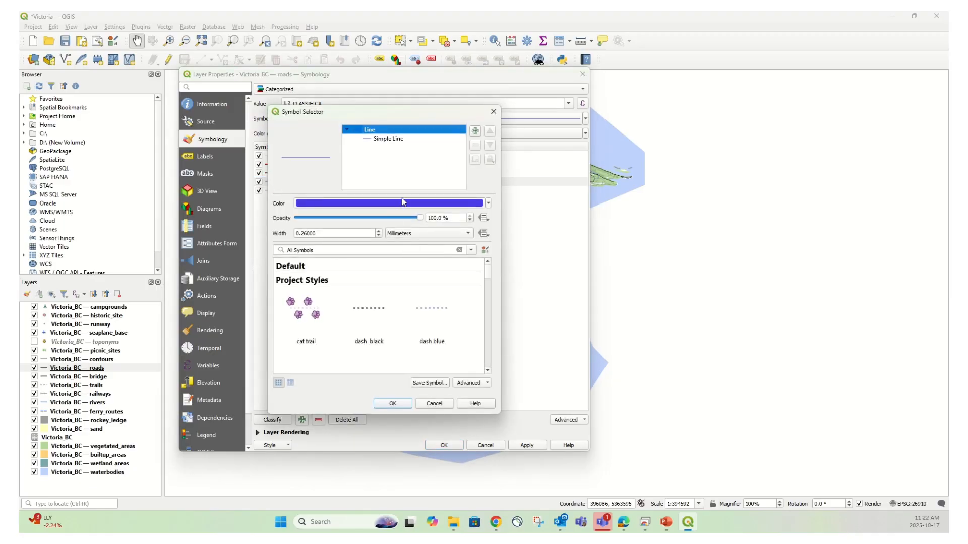
left_click(402, 202)
left_click(370, 211)
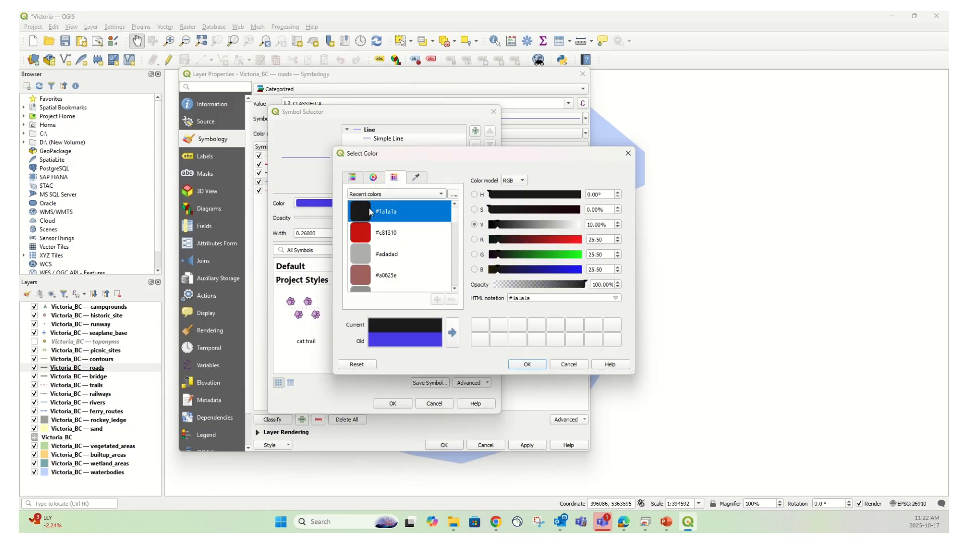
left_click(510, 227)
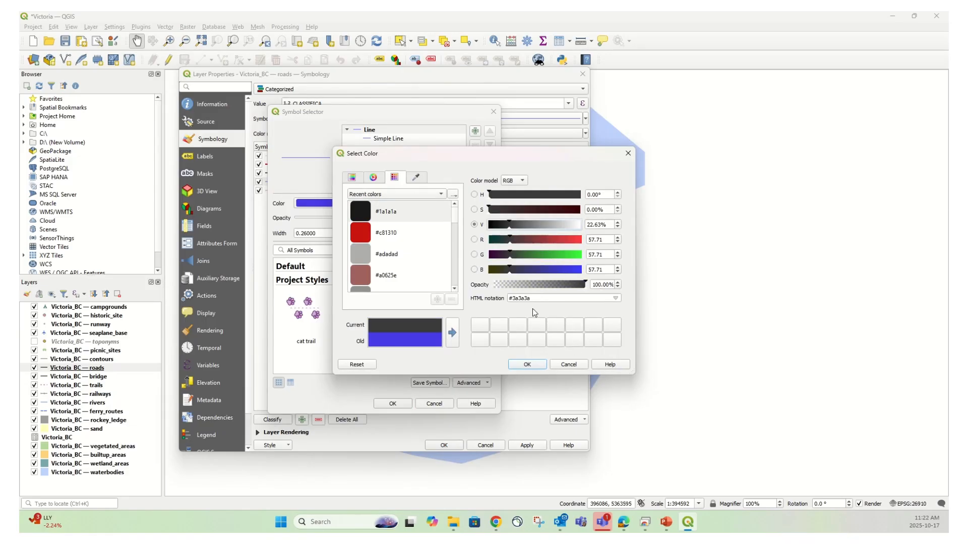
left_click(525, 364)
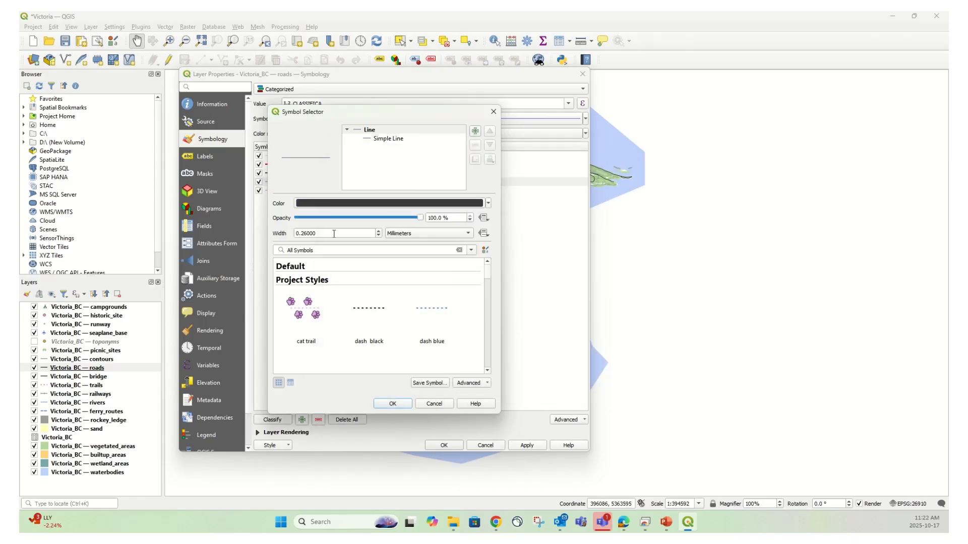
Set the Secondary Road line width to 1 point, confirm the symbol and apply the layer styling
left_click(436, 234)
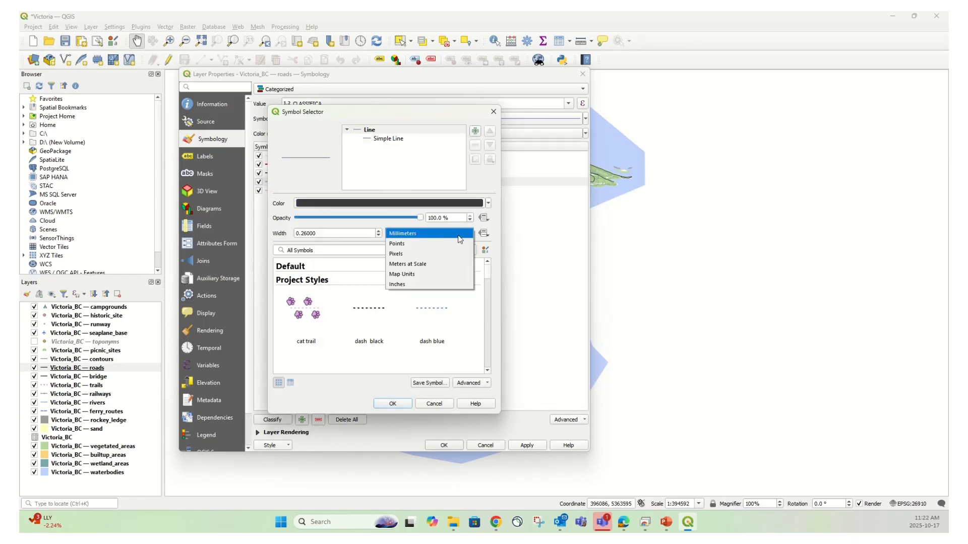
left_click(422, 244)
key("shift+Tab")
type("1")
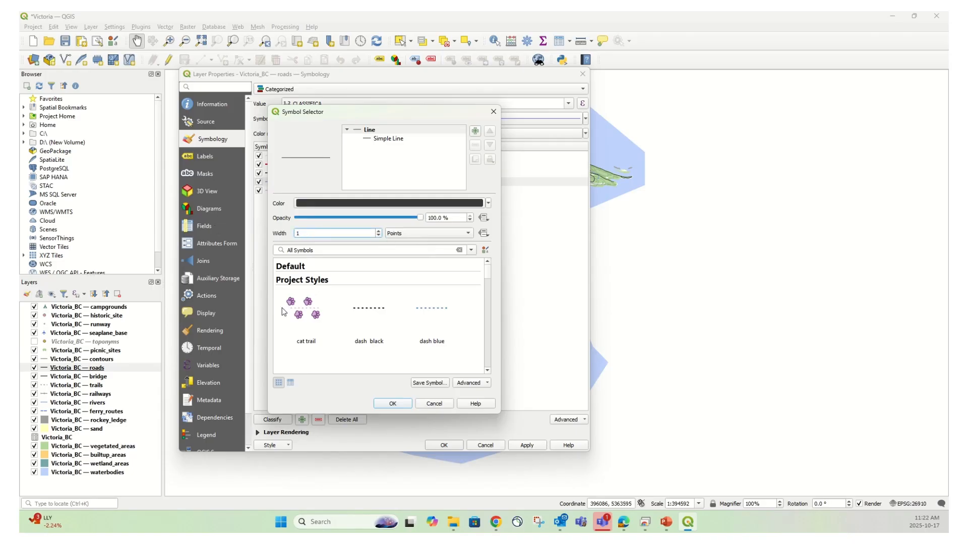
left_click(396, 404)
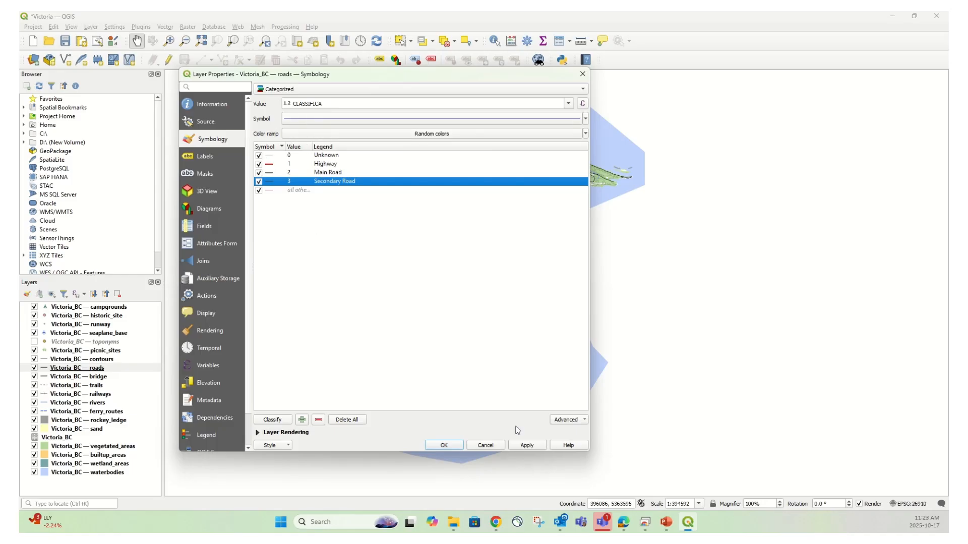
left_click(447, 447)
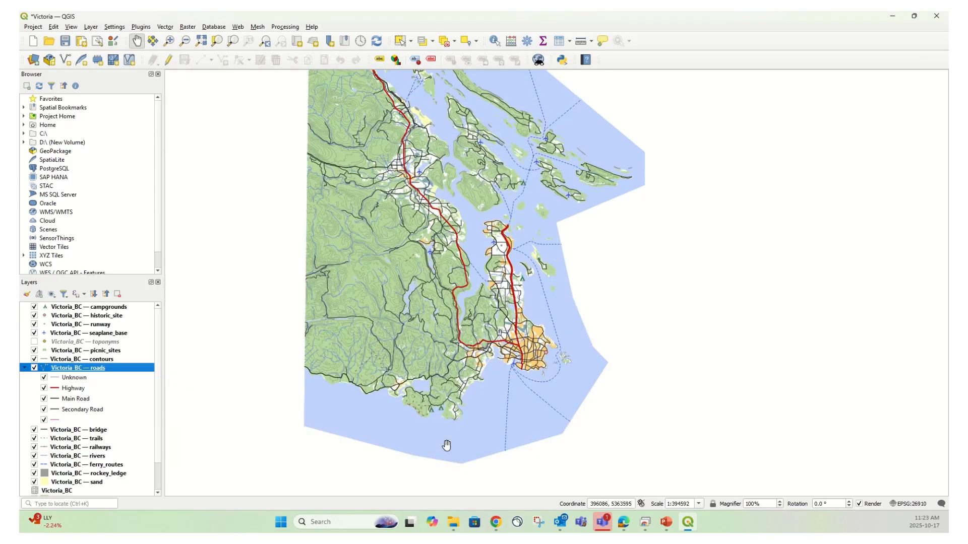
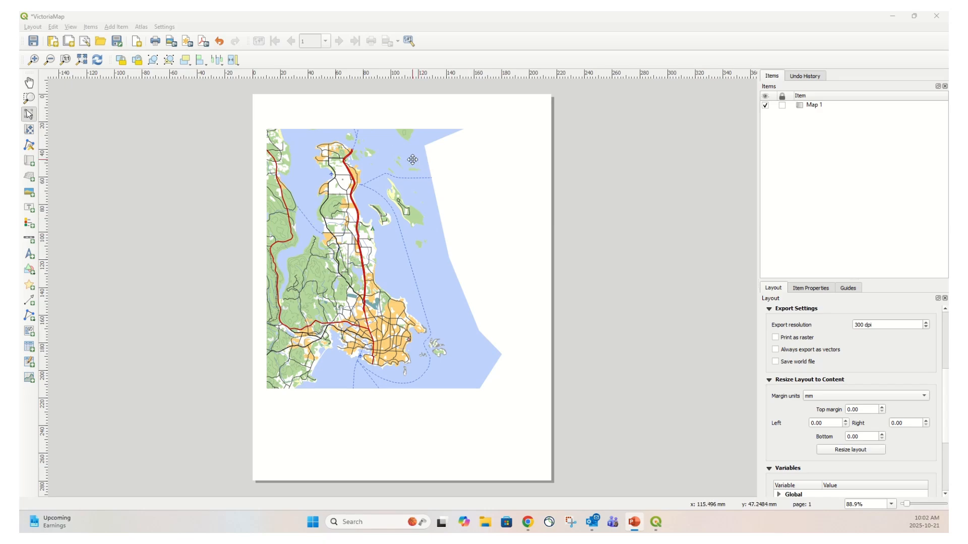
Enable the frame around the Map 1 item in its item properties
left_click(413, 159)
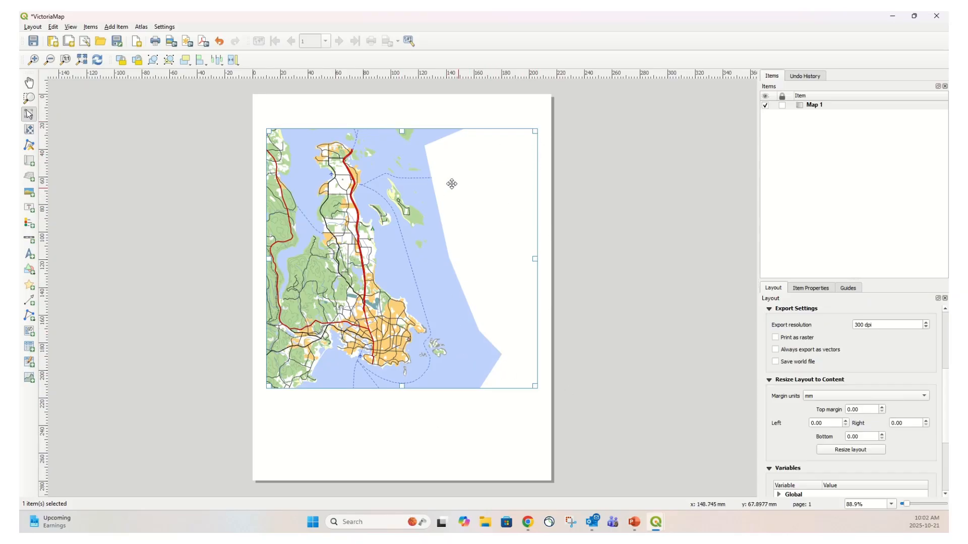
right_click(411, 149)
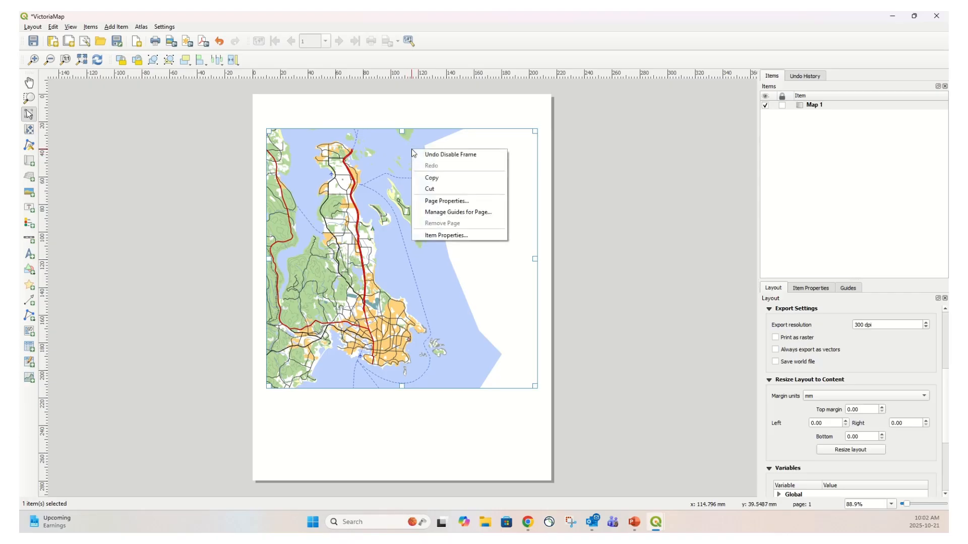
left_click(468, 239)
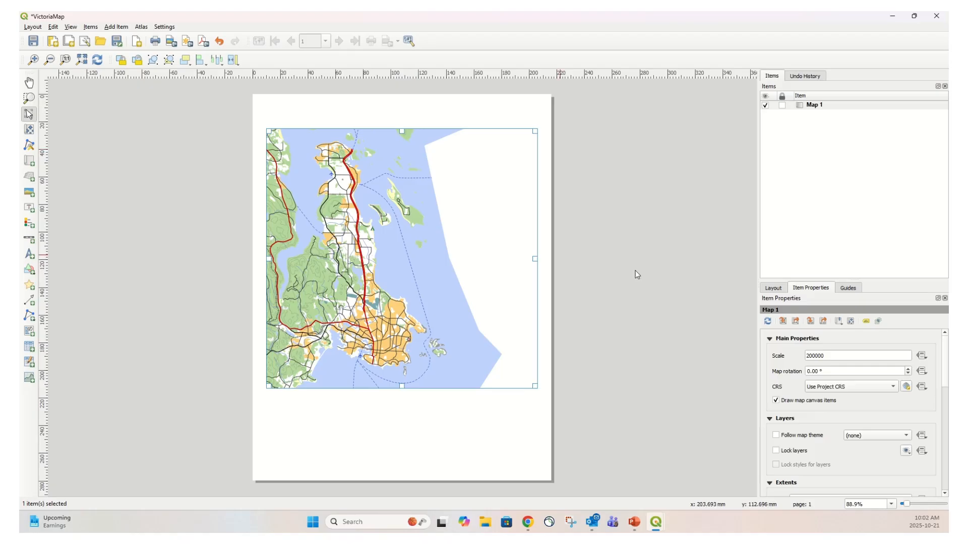
left_click(849, 107)
left_click(813, 292)
left_click_drag(945, 358, 942, 434)
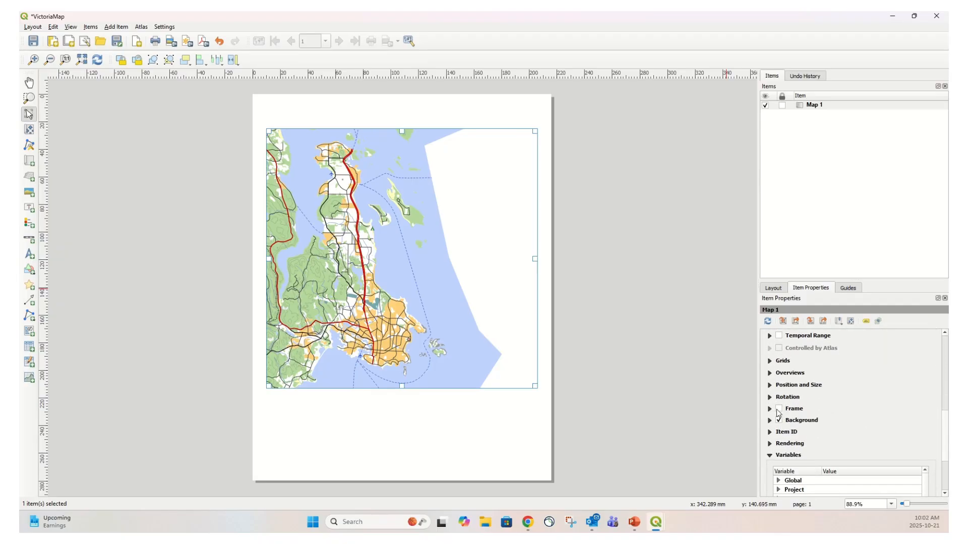
left_click(780, 409)
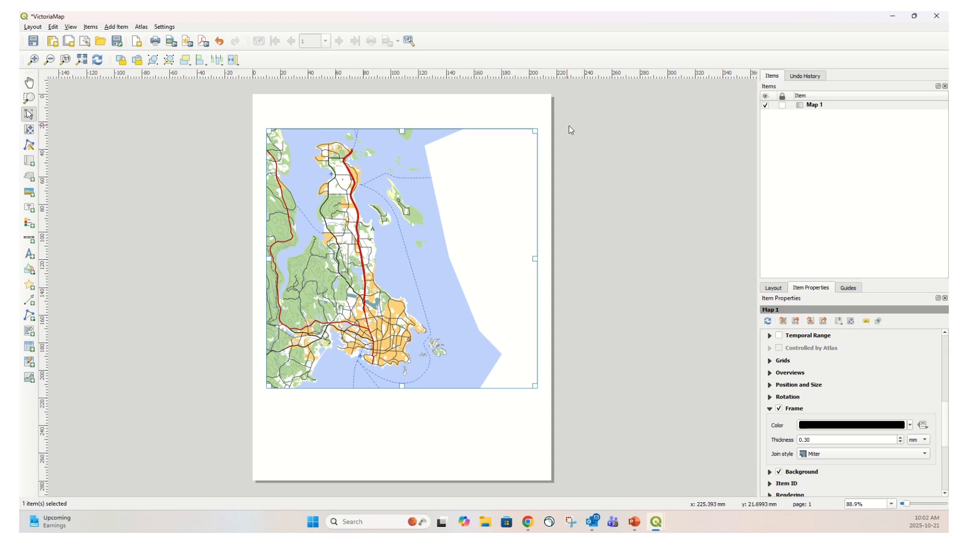
left_click(431, 434)
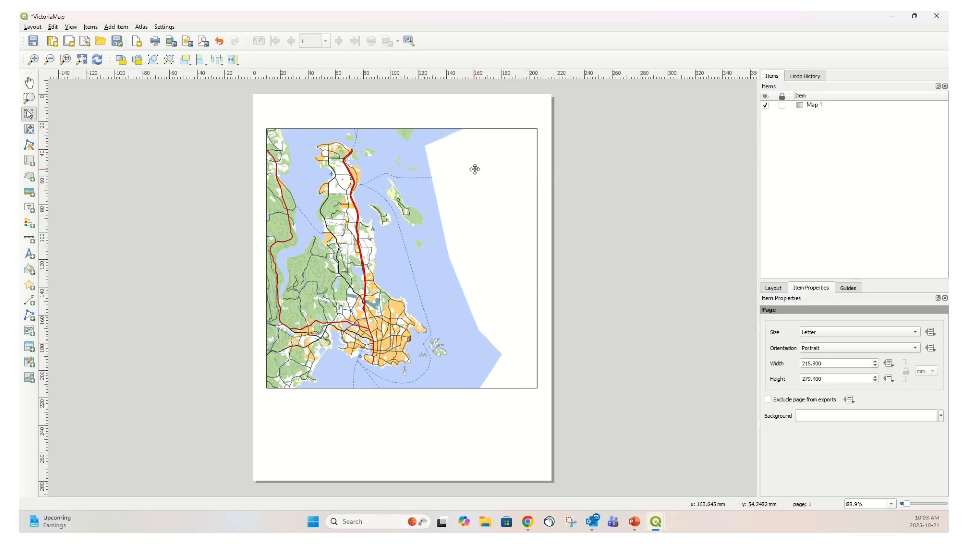
Add a polygon node item tracing the blank area east of the coastline within the map frame
left_click(115, 26)
left_click(116, 27)
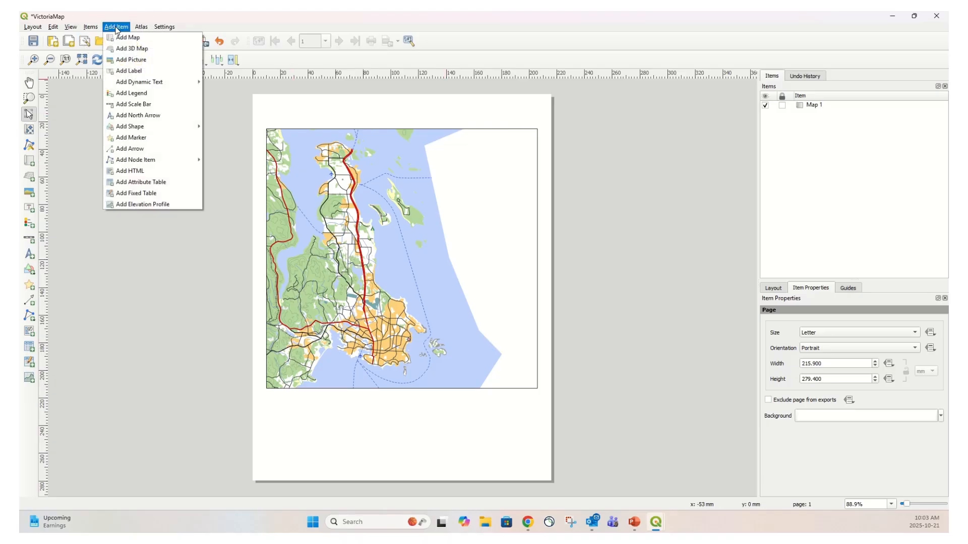
mouse_move(150, 165)
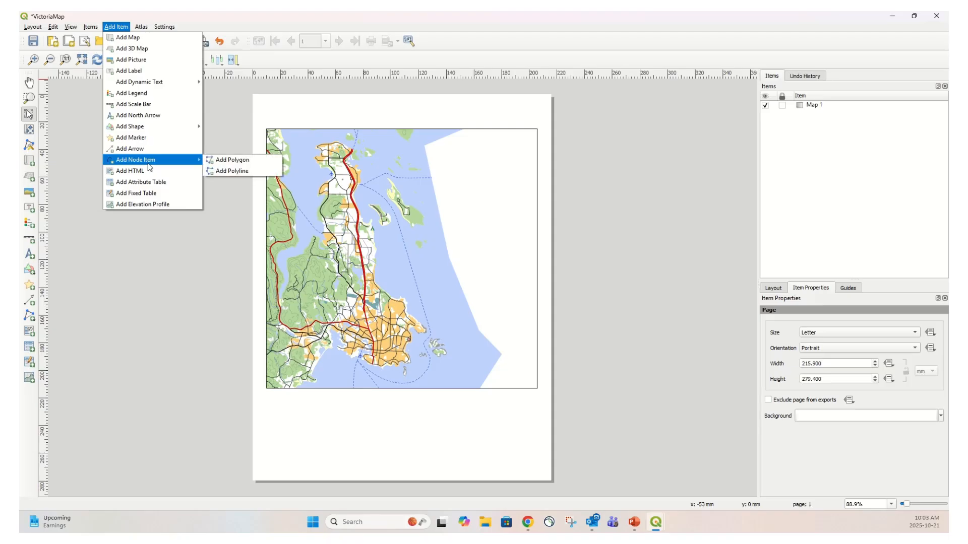
left_click(222, 159)
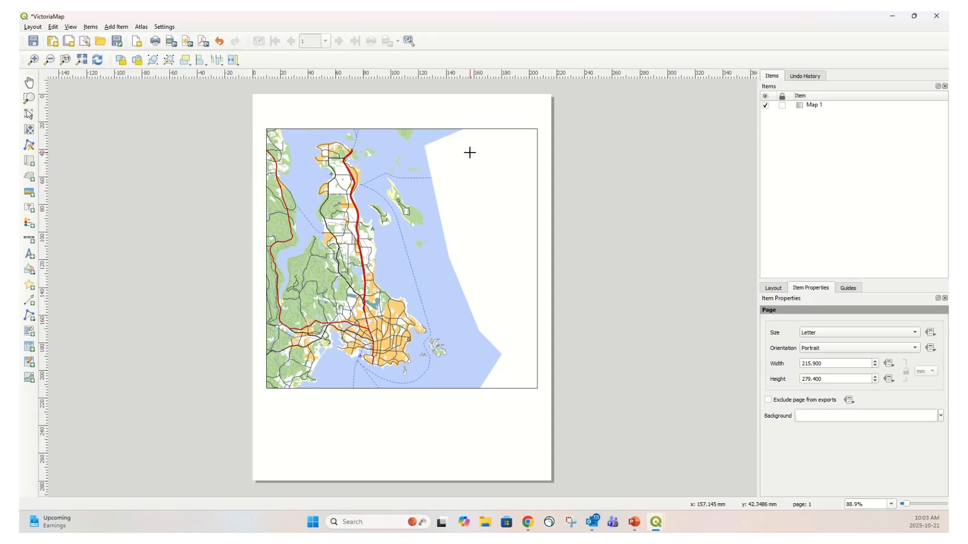
left_click(452, 132)
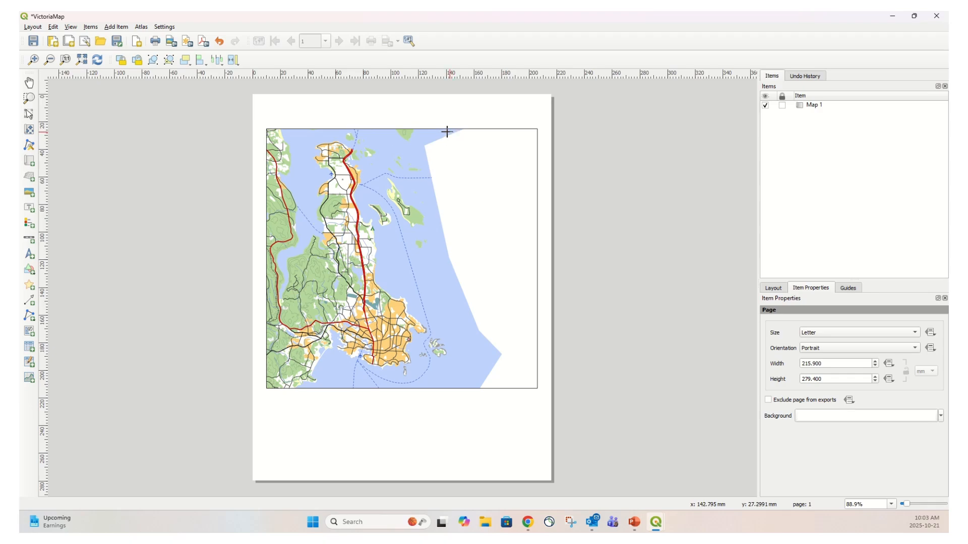
left_click(422, 144)
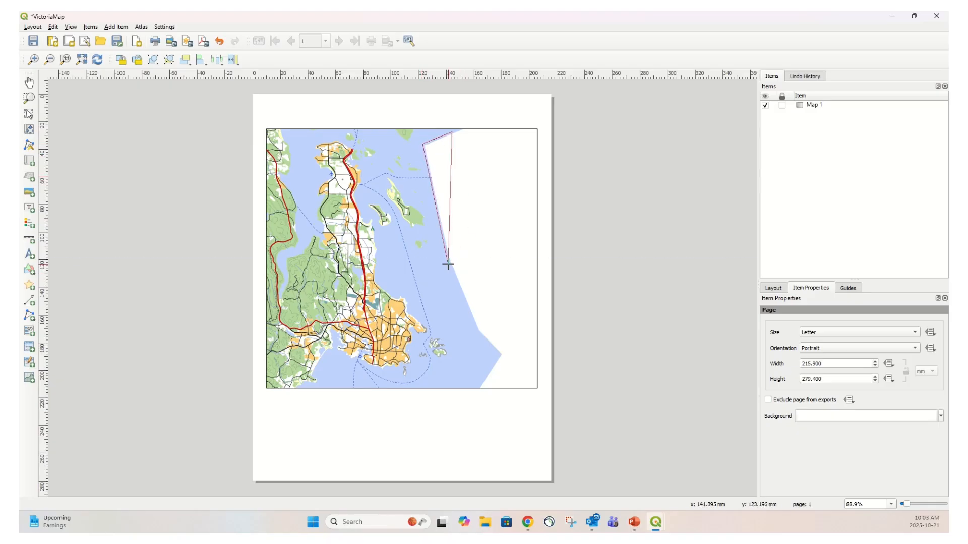
left_click(446, 256)
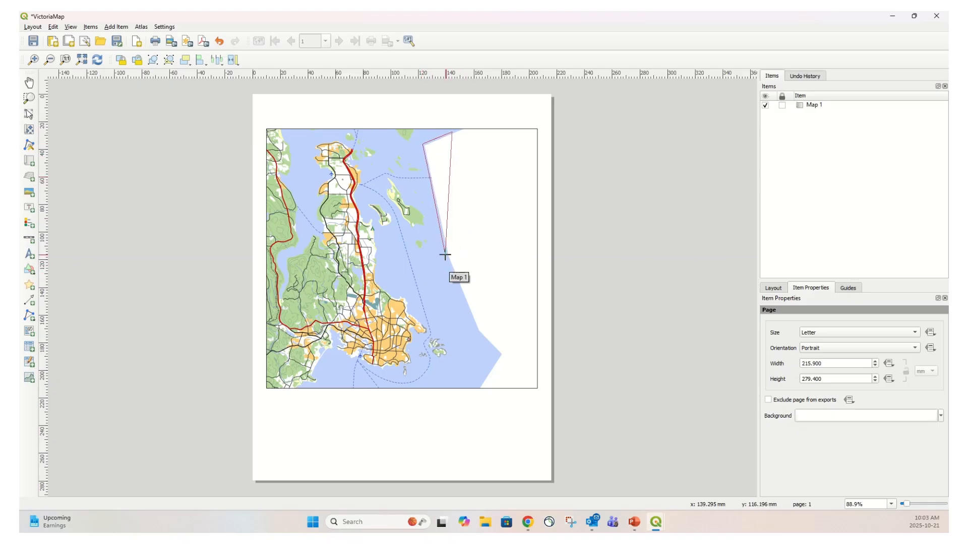
left_click(478, 334)
left_click(499, 354)
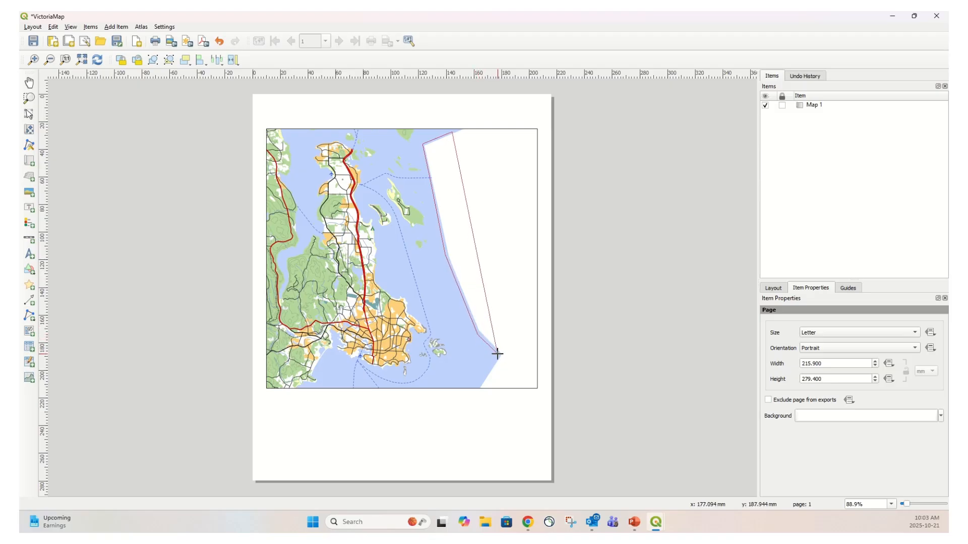
left_click(477, 388)
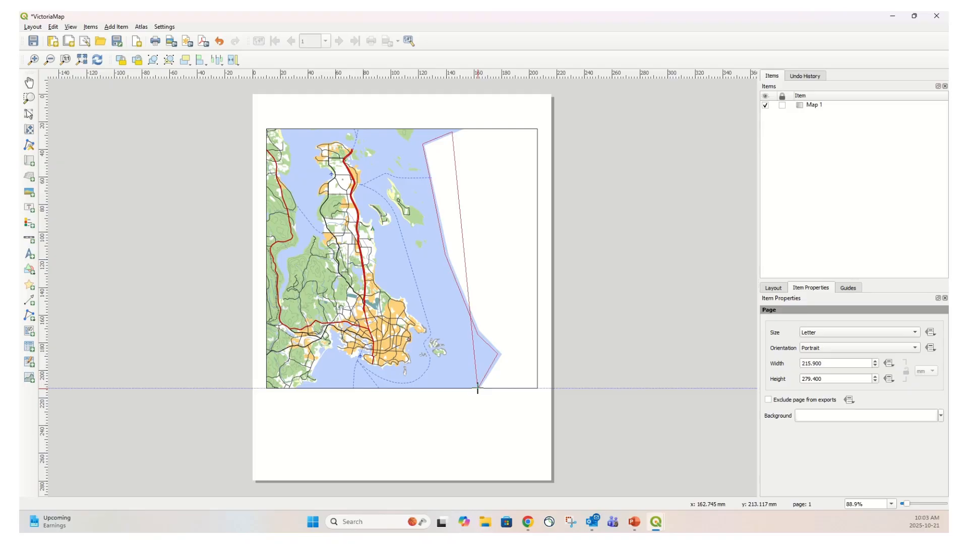
left_click(536, 388)
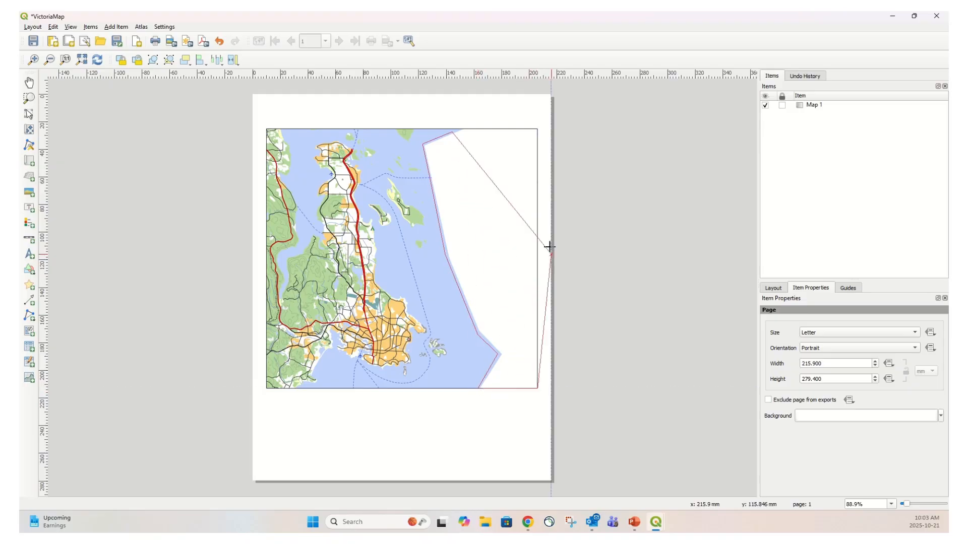
left_click(536, 129)
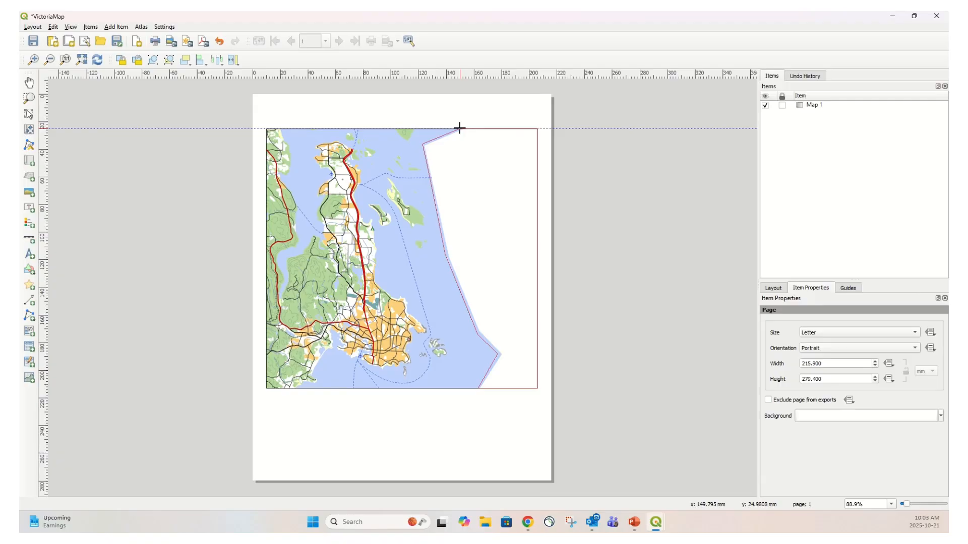
right_click(460, 128)
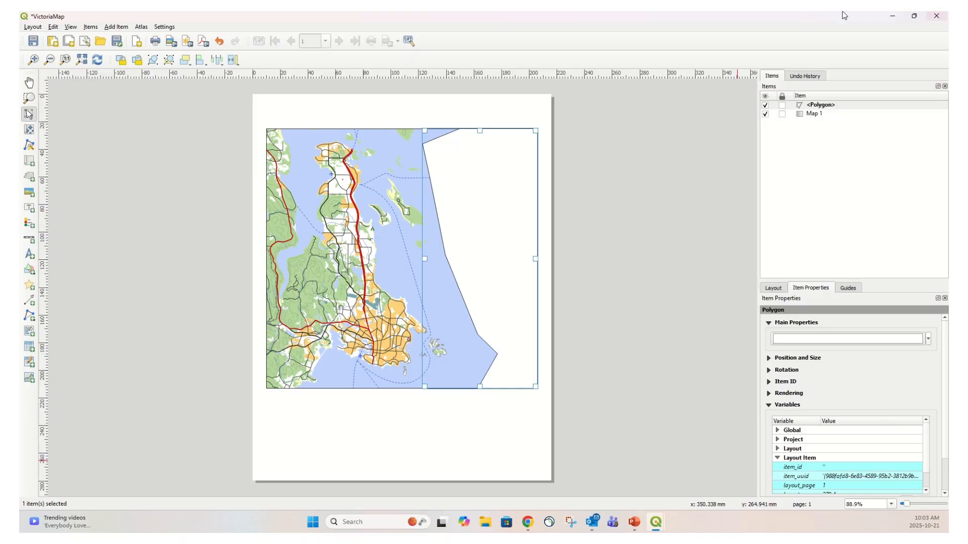
Set the polygon's fill colour to the water's light blue #bed3fe by sampling it from the map
key("ctrl")
key("ctrl")
right_click(485, 173)
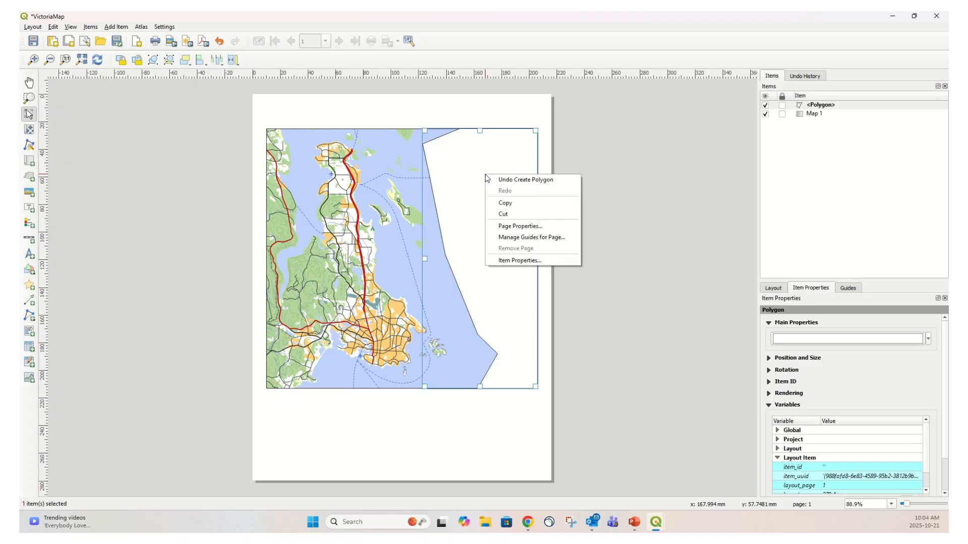
left_click(704, 184)
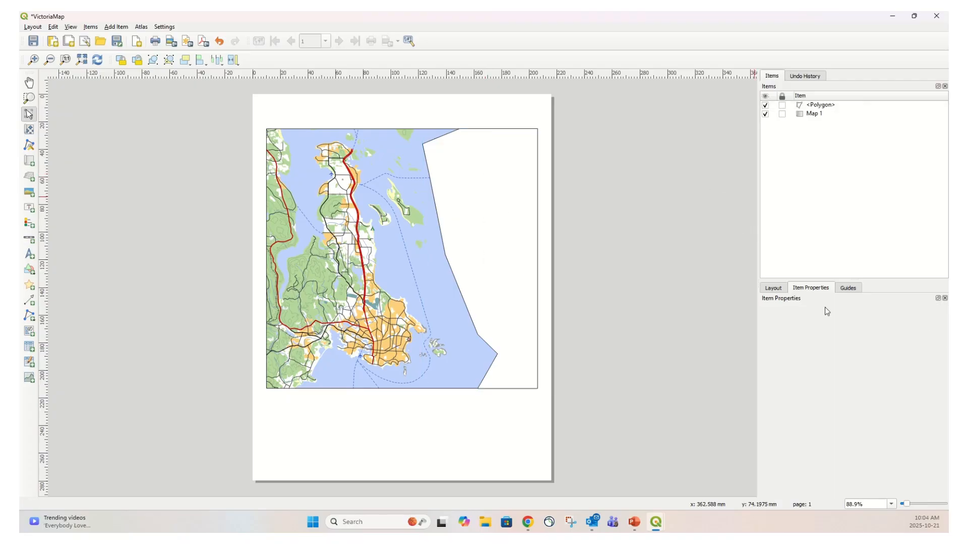
left_click(517, 208)
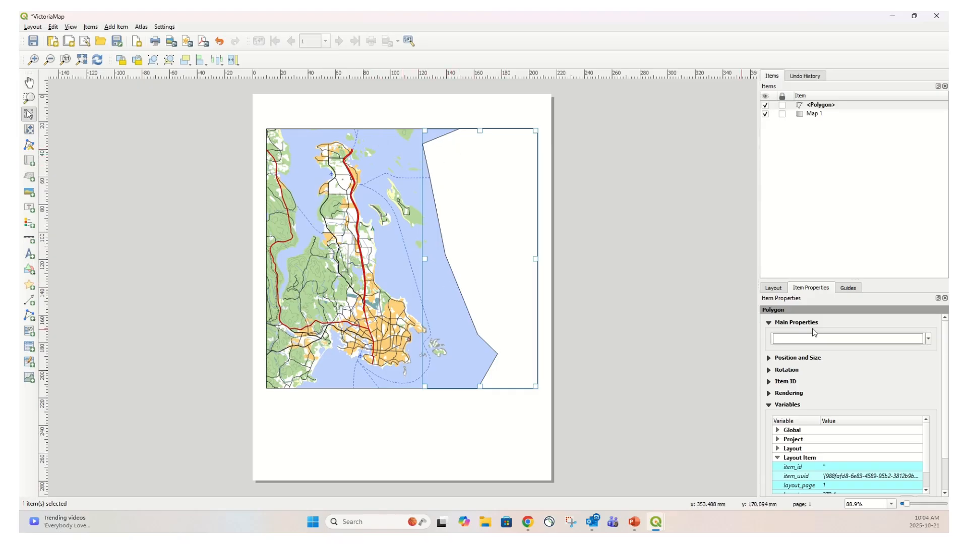
left_click(877, 340)
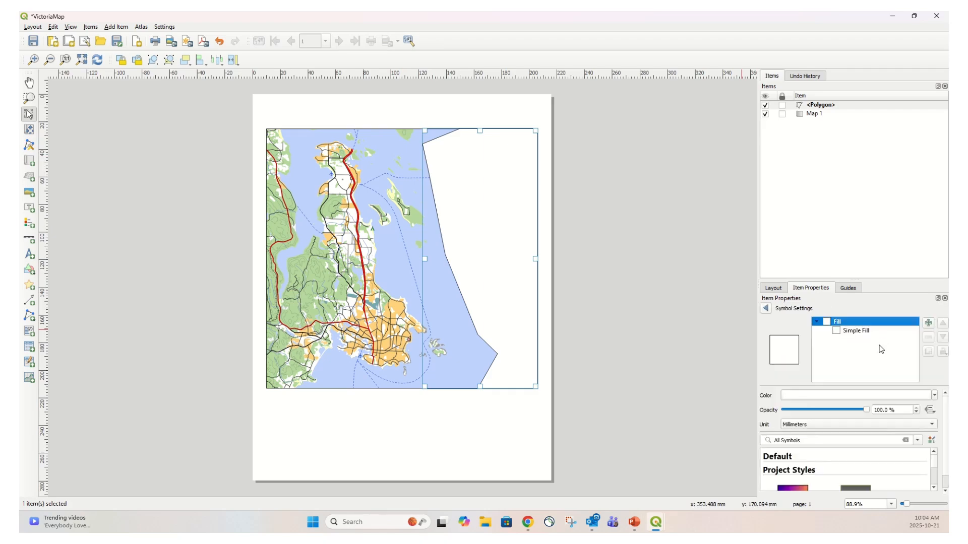
left_click(859, 331)
left_click(860, 333)
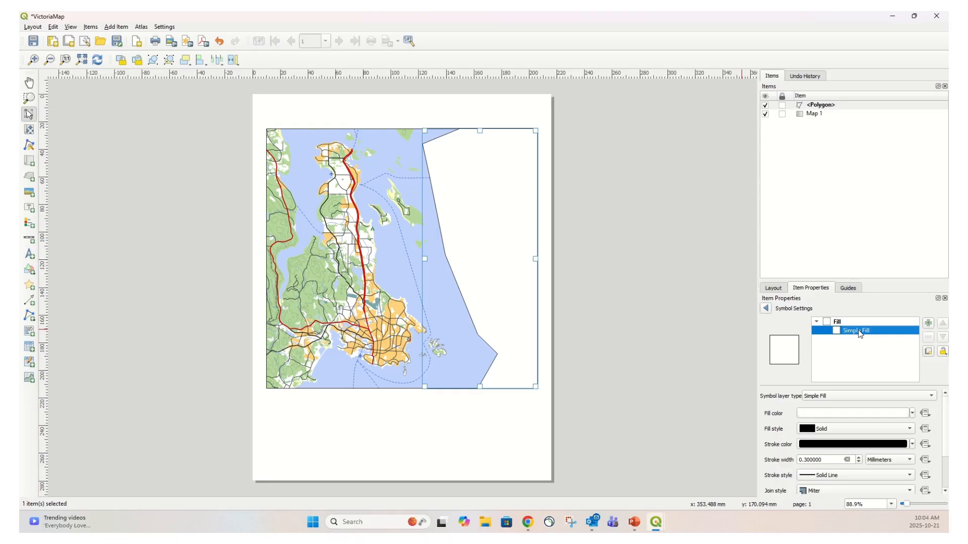
scroll(834, 412, "down", 1)
scroll(834, 411, "up", 1)
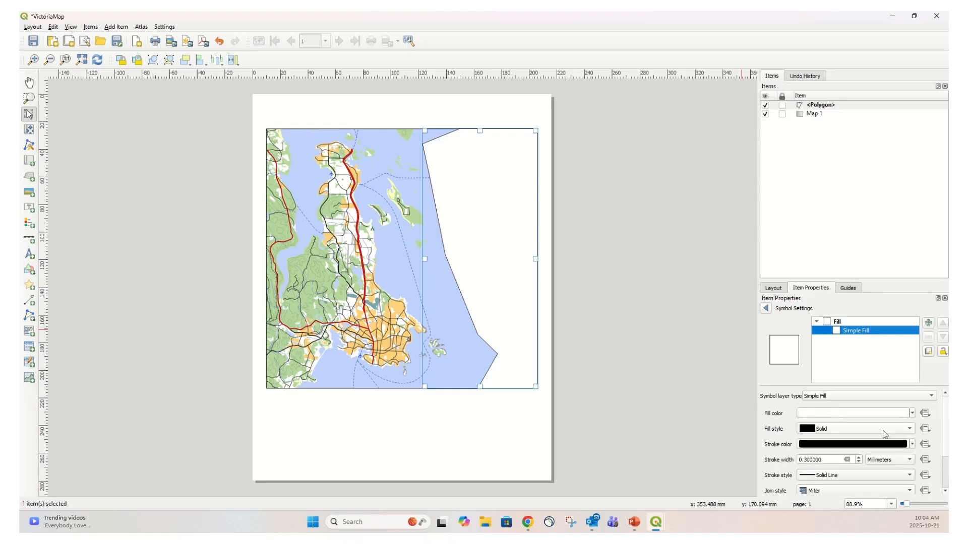
left_click(859, 414)
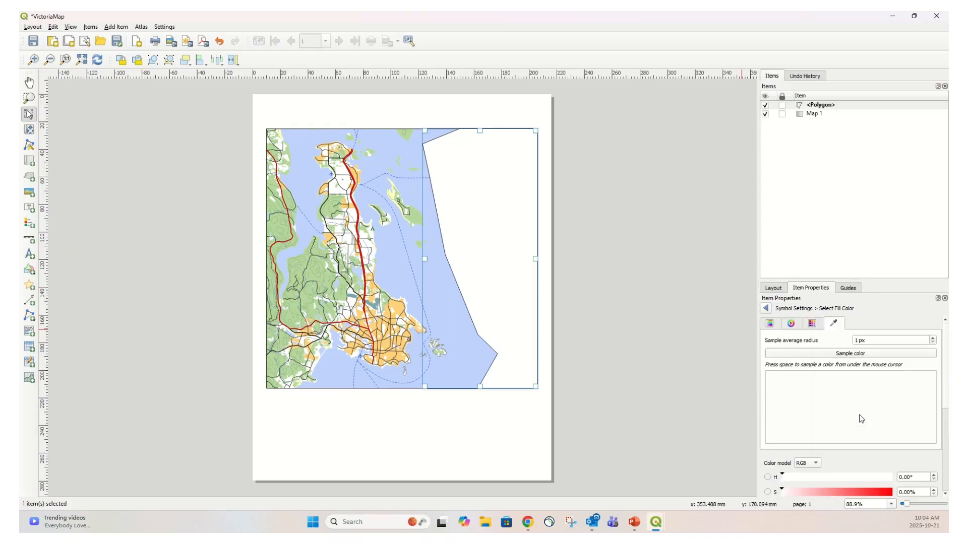
left_click(835, 325)
left_click(852, 355)
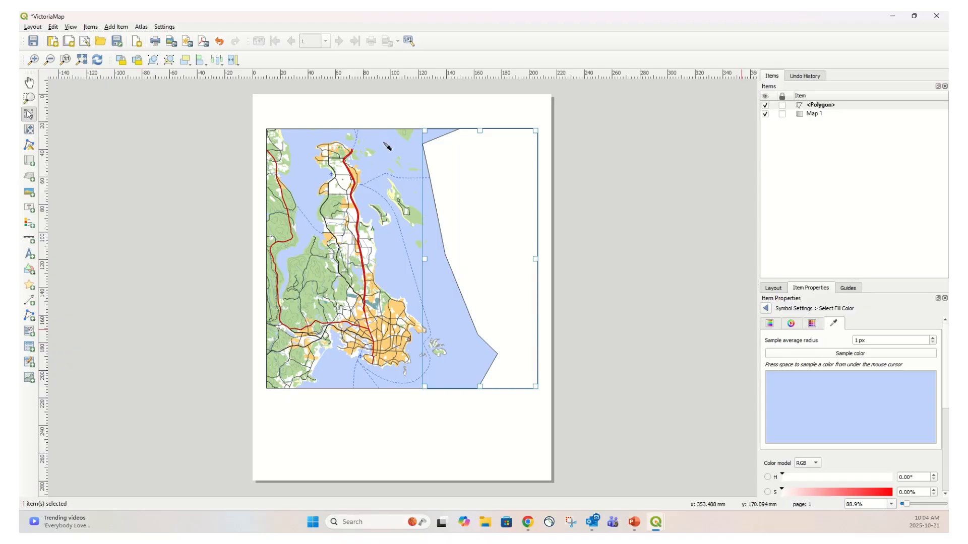
left_click(389, 147)
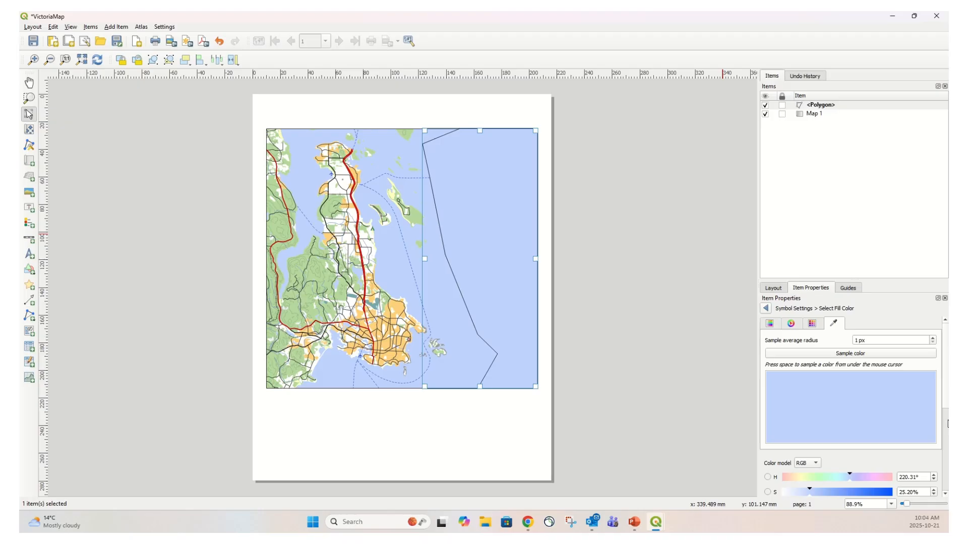
scroll(948, 424, "down", 5)
scroll(947, 450, "down", 3)
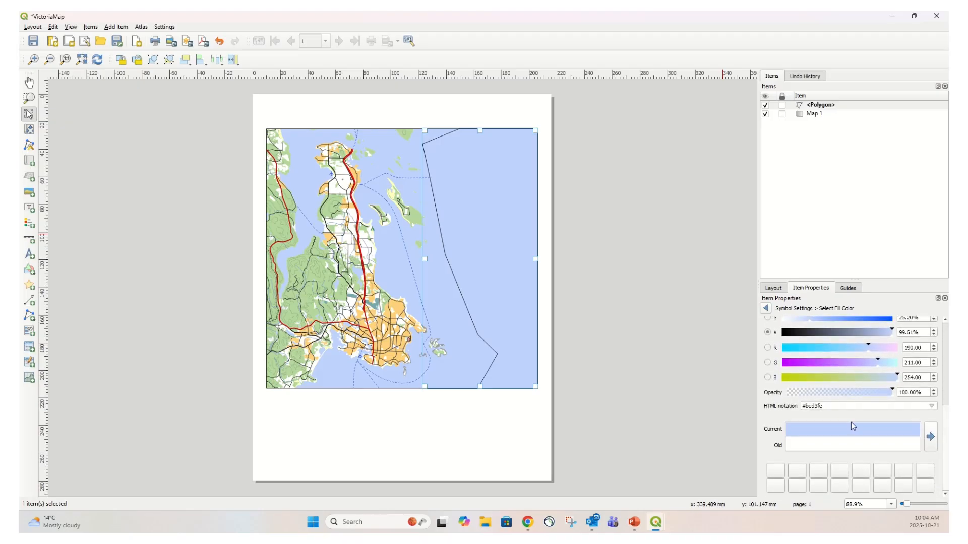
left_click(766, 307)
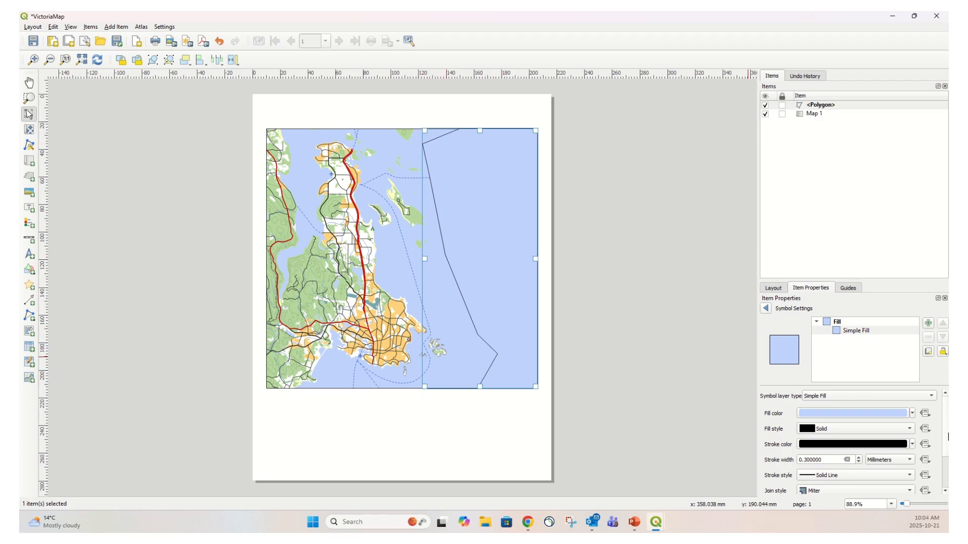
Remove the polygon's outline by setting its stroke style to No Line
scroll(947, 428, "down", 3)
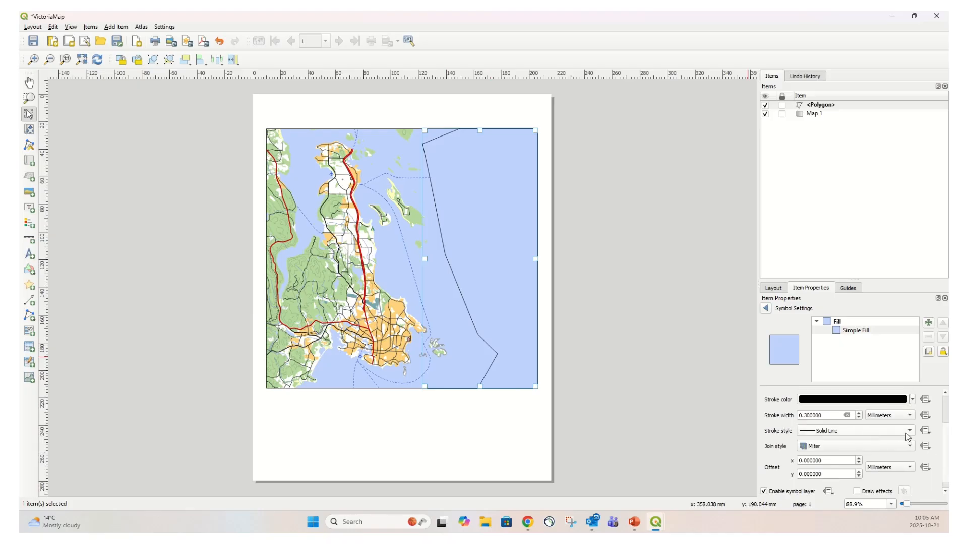
left_click(907, 436)
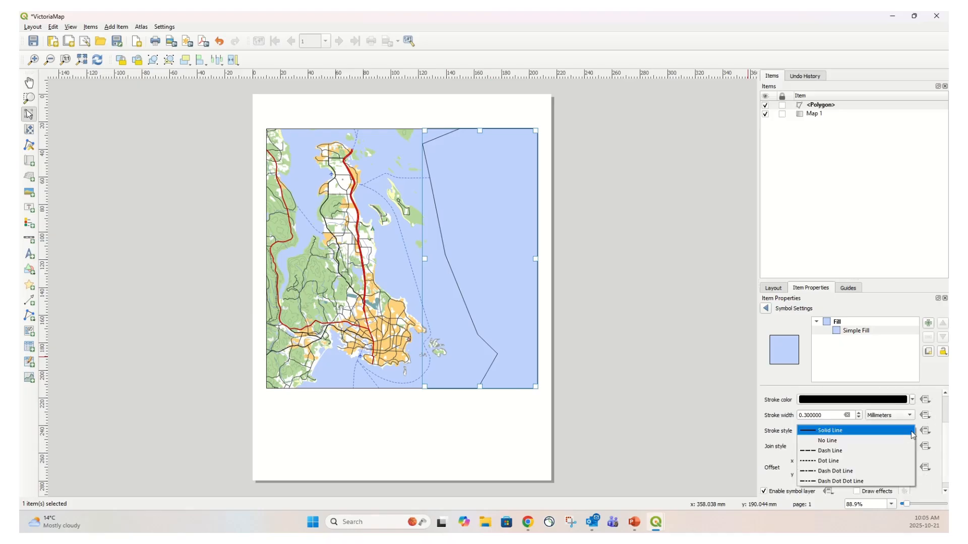
left_click(855, 445)
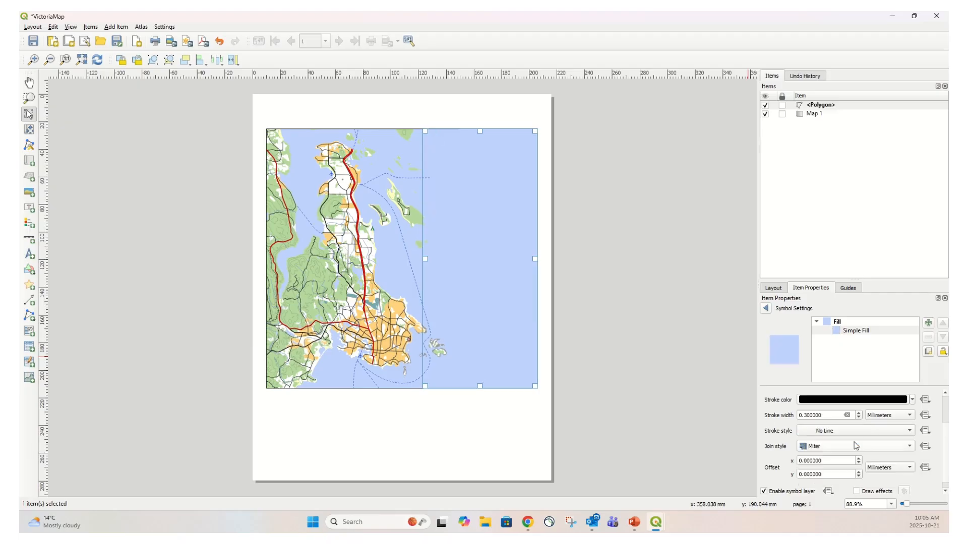
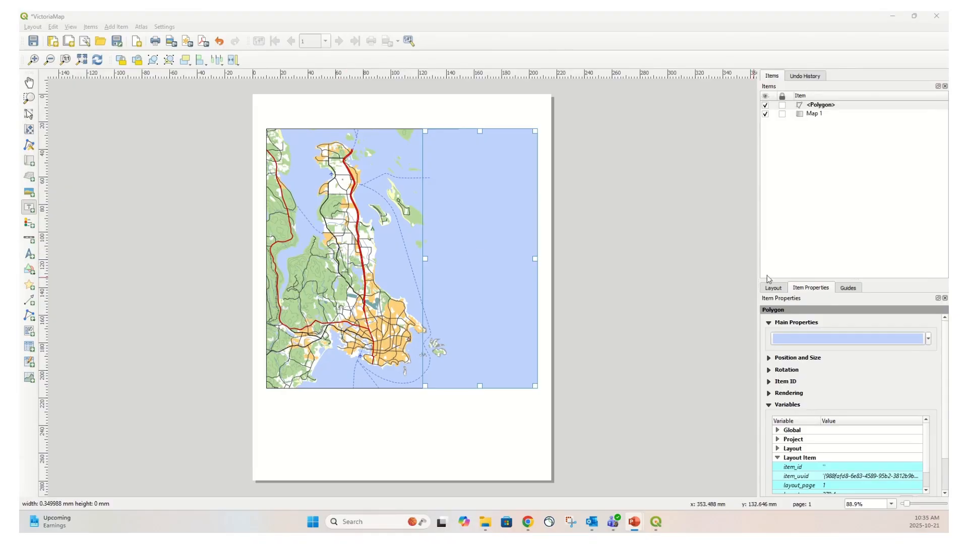
Add a text label at the top-left of the page above the map and set its text to Victoria
left_click(109, 28)
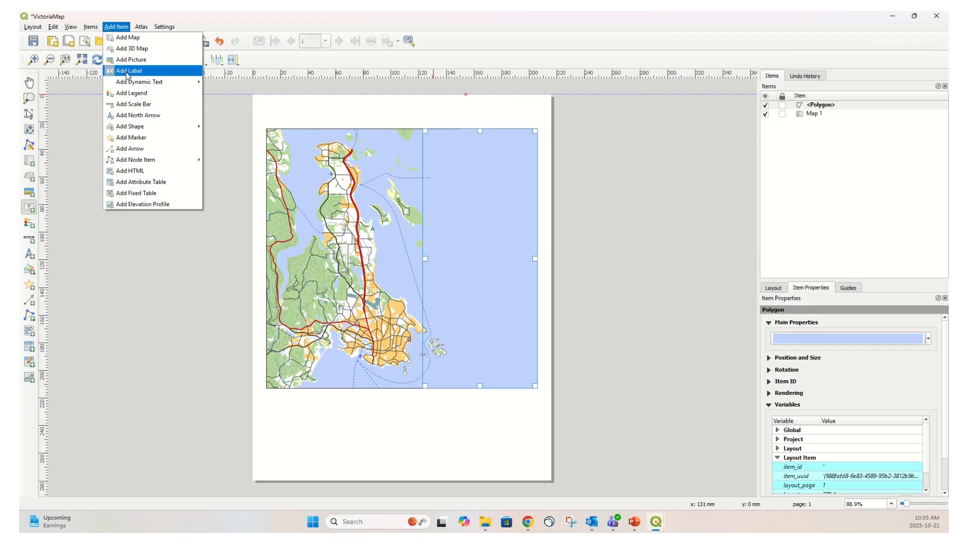
left_click(273, 107)
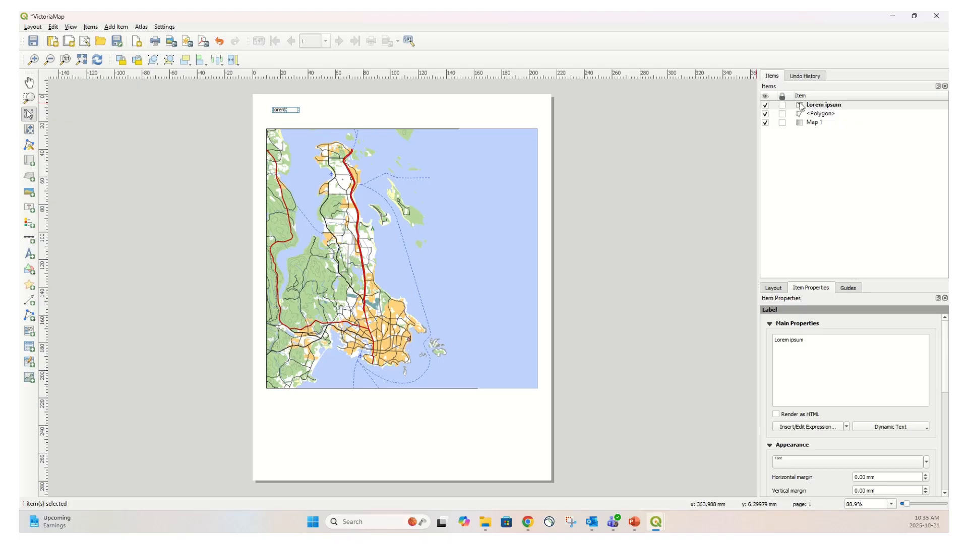
left_click(827, 107)
left_click_drag(819, 341, 771, 341)
key("BackSpace")
type("Victoria")
scroll(946, 385, "down", 5)
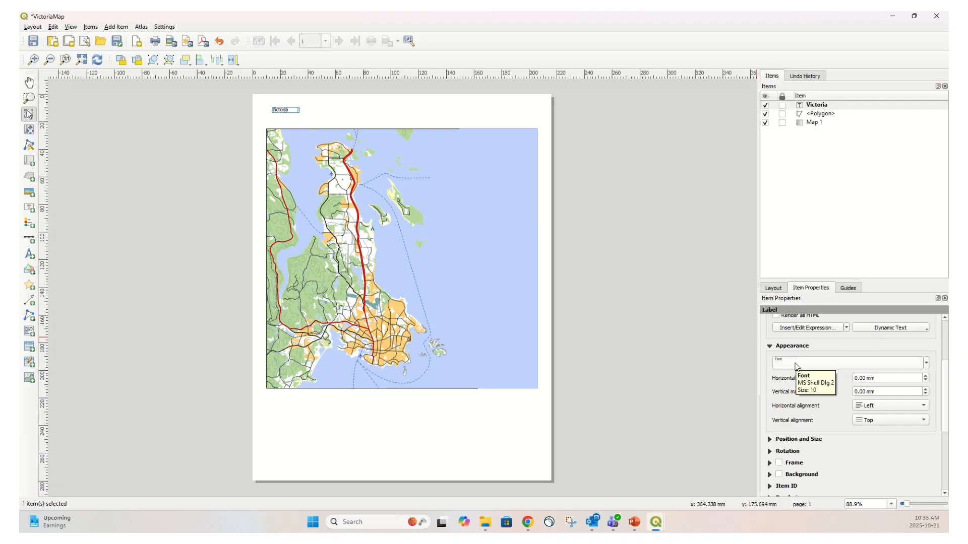
Set the Victoria label's font to Arial, style Bold, size 24 points
left_click(795, 364)
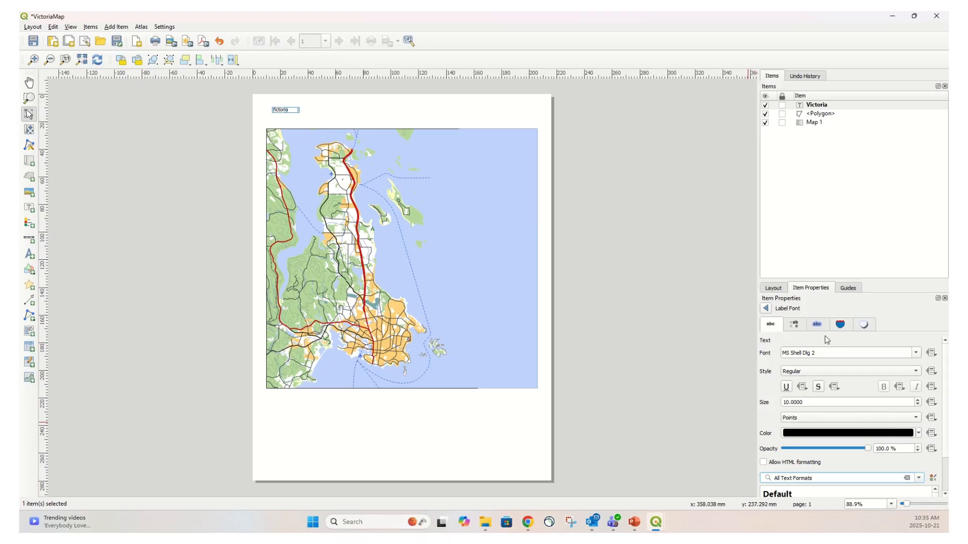
left_click(916, 353)
scroll(874, 399, "up", 15)
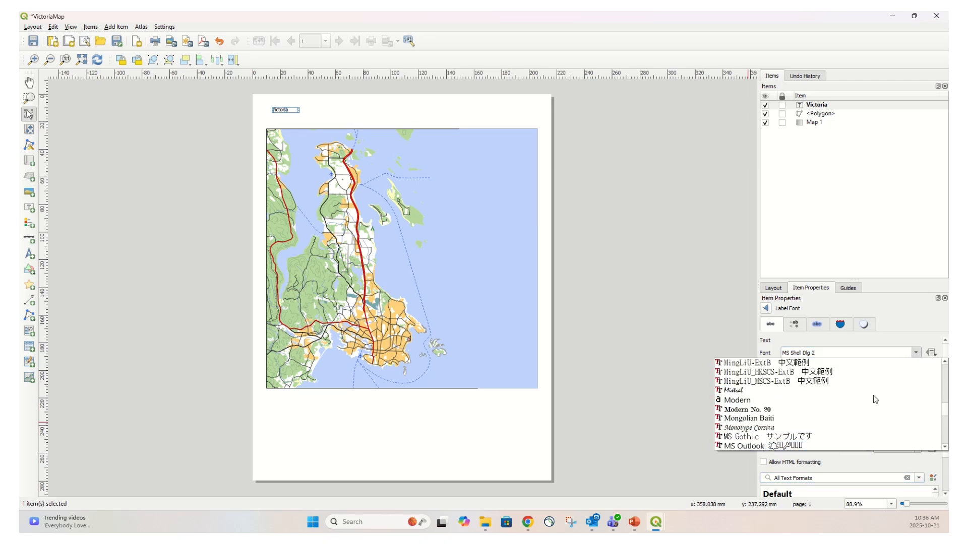
scroll(876, 396, "up", 20)
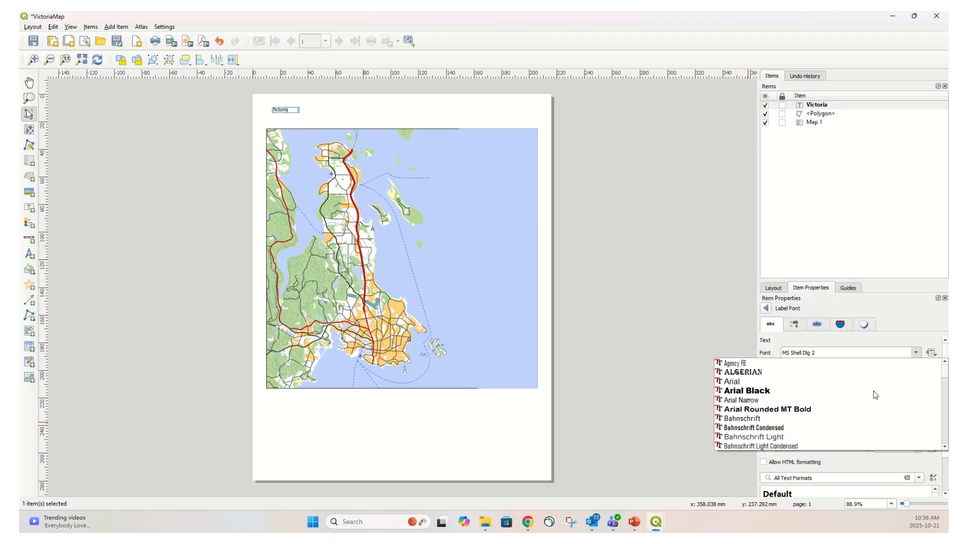
left_click(761, 384)
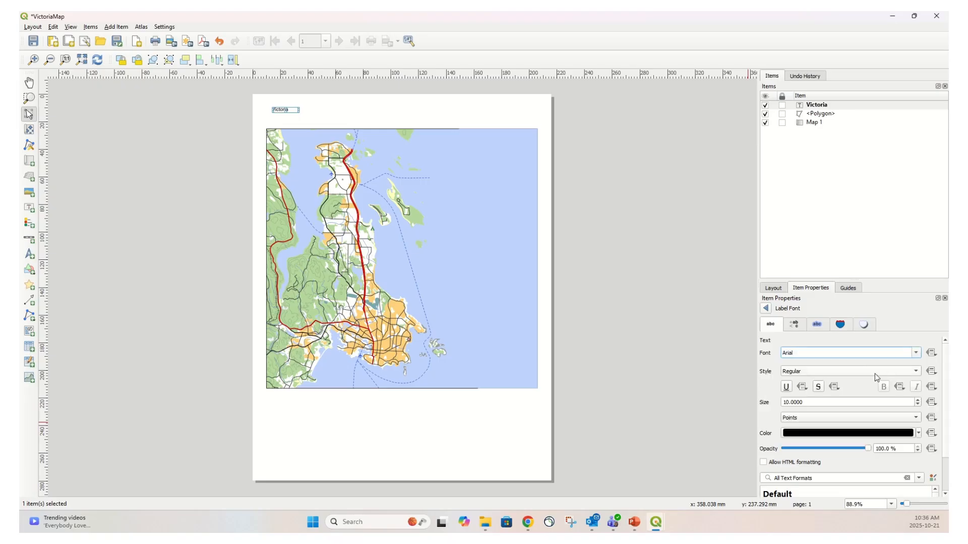
left_click(916, 373)
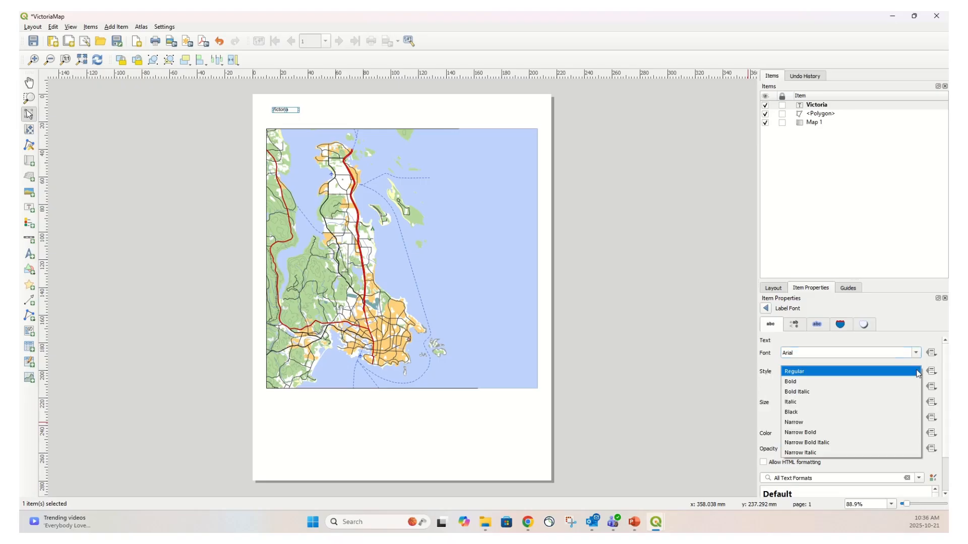
left_click(799, 383)
left_click_drag(830, 403, 752, 396)
type("24")
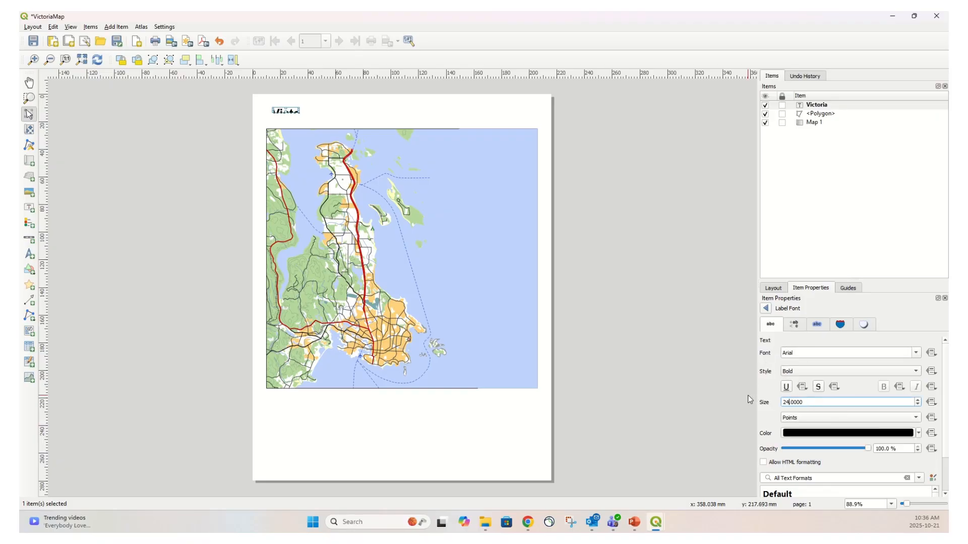
Lower the Victoria label's text opacity to about 94%
key("ctrl+a")
left_click_drag(867, 448, 862, 448)
left_click_drag(946, 442, 948, 483)
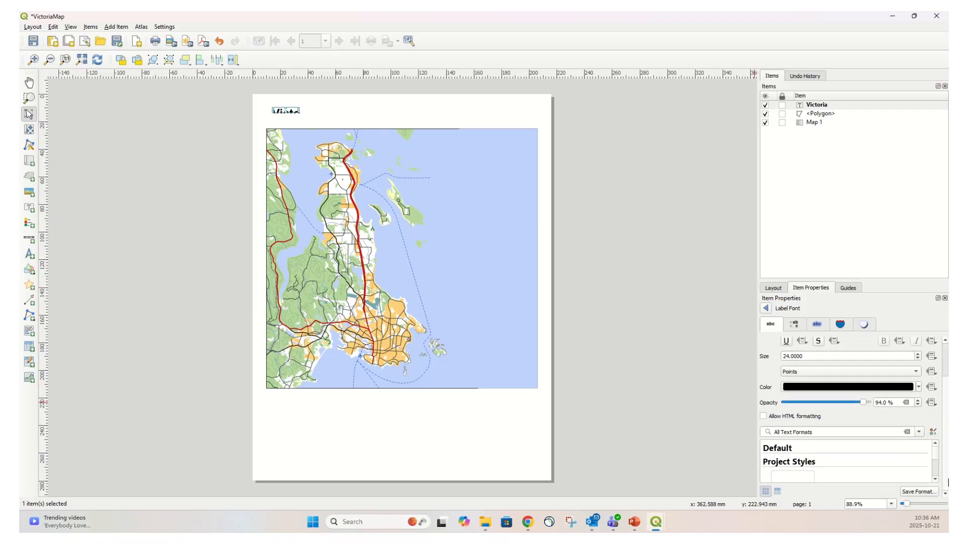
left_click(687, 381)
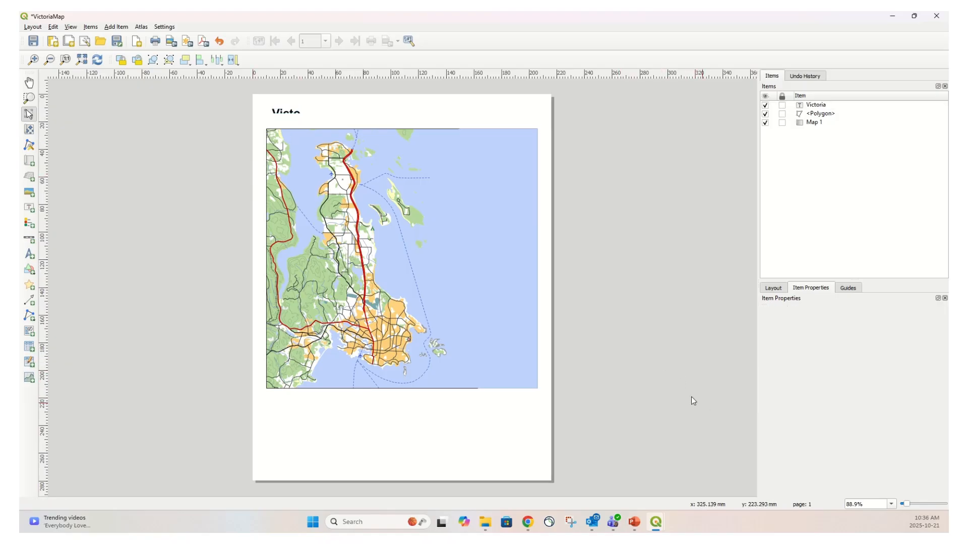
Resize the Victoria label box so the whole title fits
left_click(293, 111)
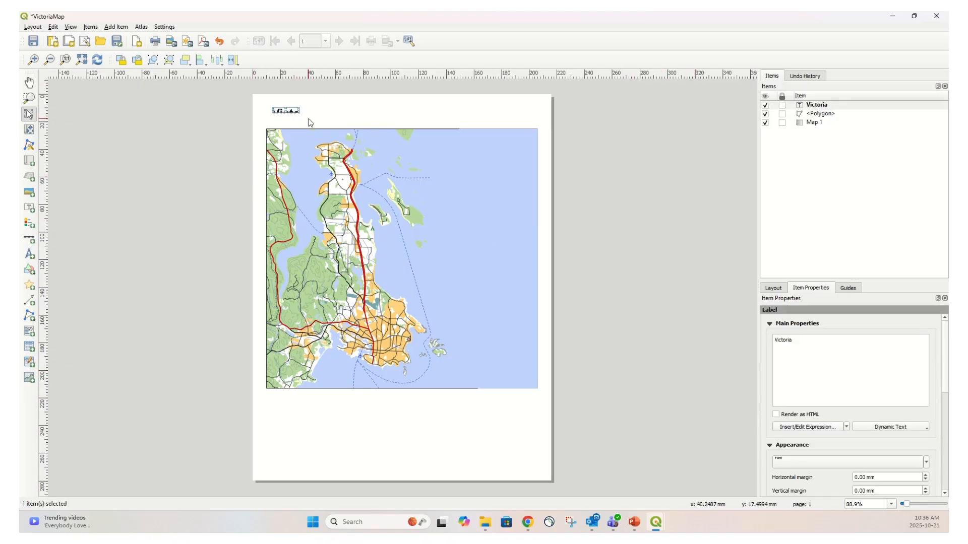
left_click_drag(301, 114, 337, 123)
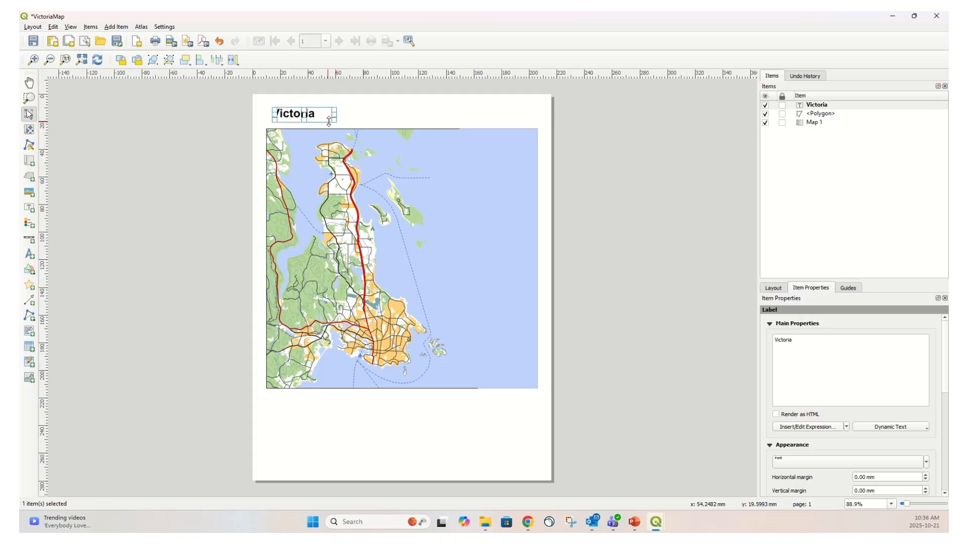
left_click_drag(335, 115, 321, 113)
left_click(363, 122)
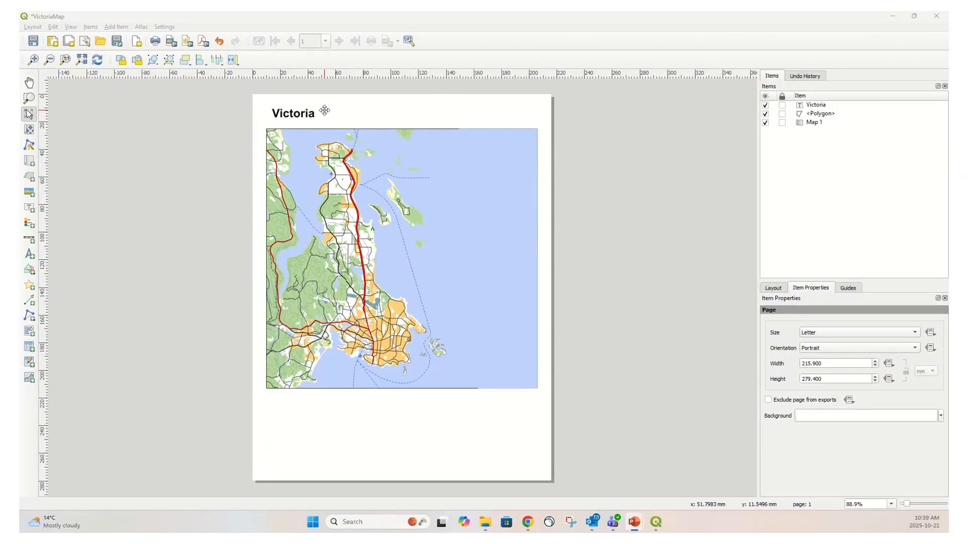
Copy the Victoria label and paste a duplicate just below and to the right of it
left_click(293, 113)
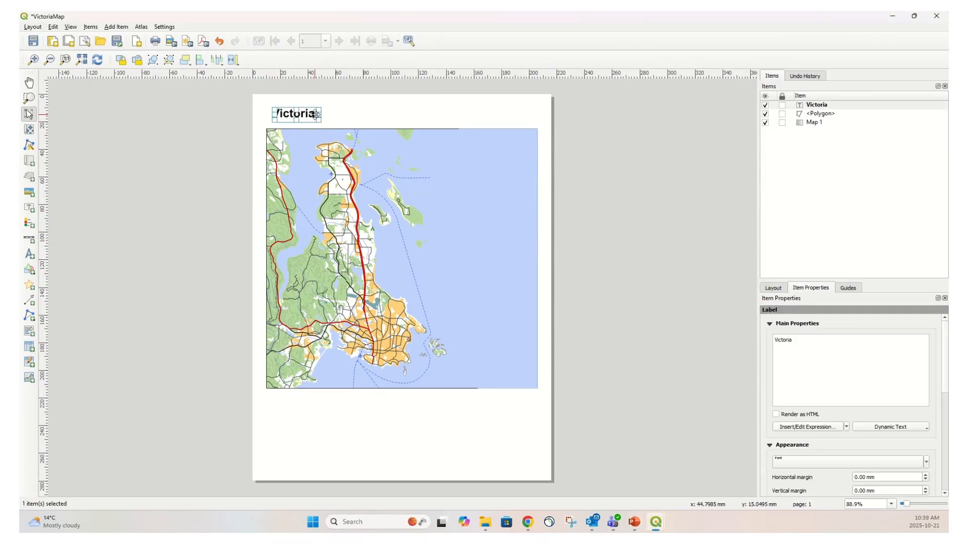
right_click(306, 117)
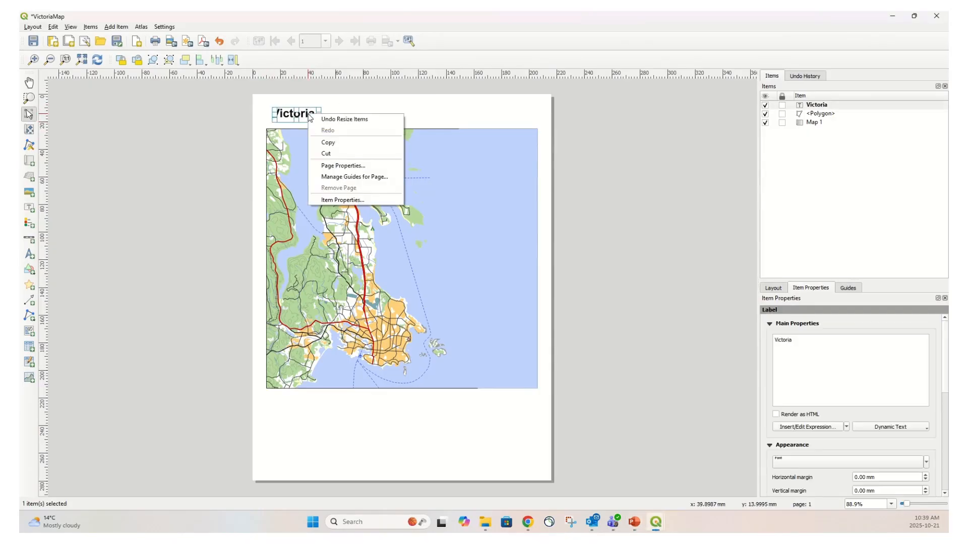
left_click(333, 140)
left_click(353, 118)
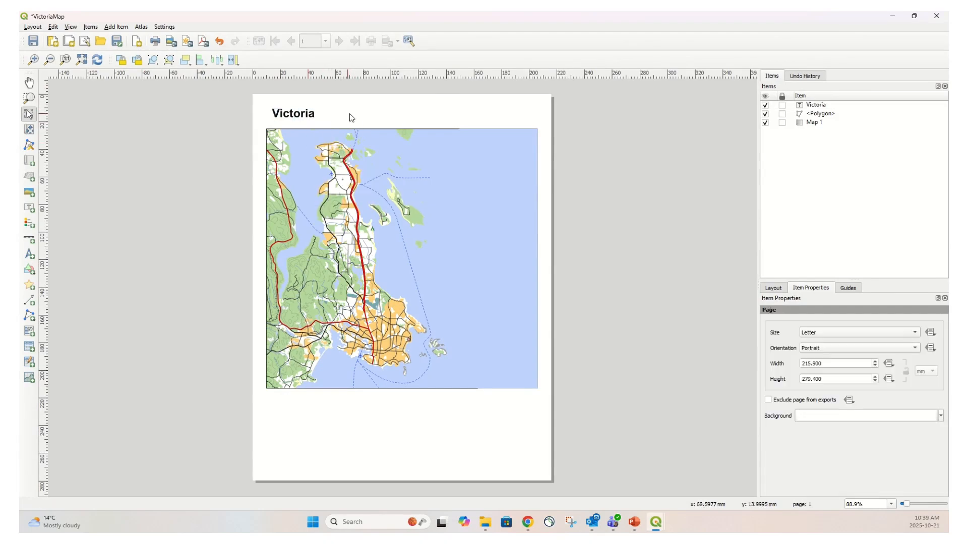
right_click(354, 117)
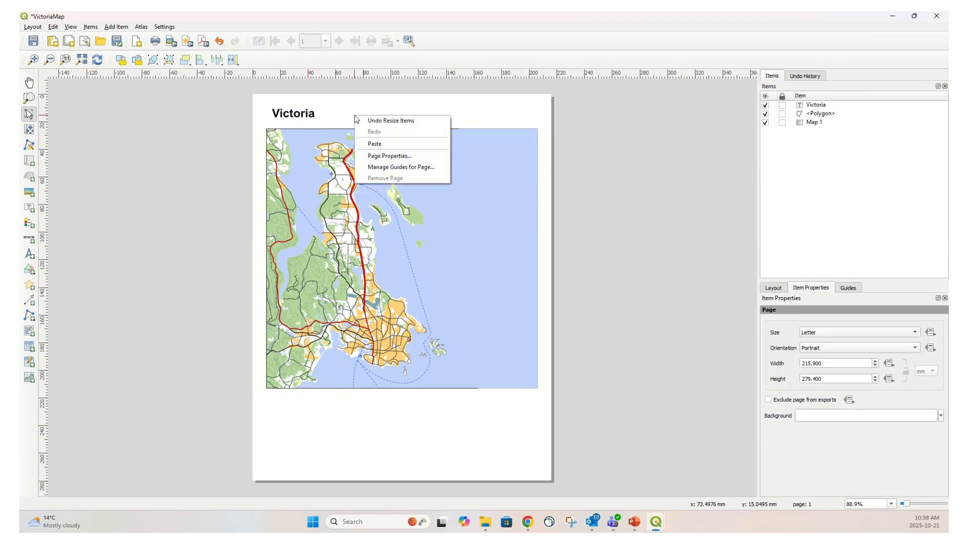
left_click(378, 144)
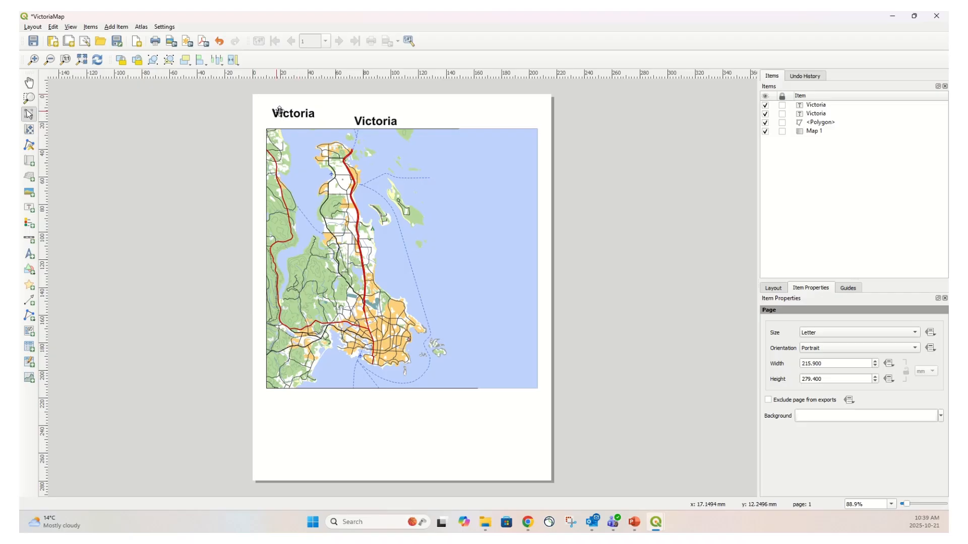
Change the duplicate label's text to Britsh Columbia
left_click(378, 121)
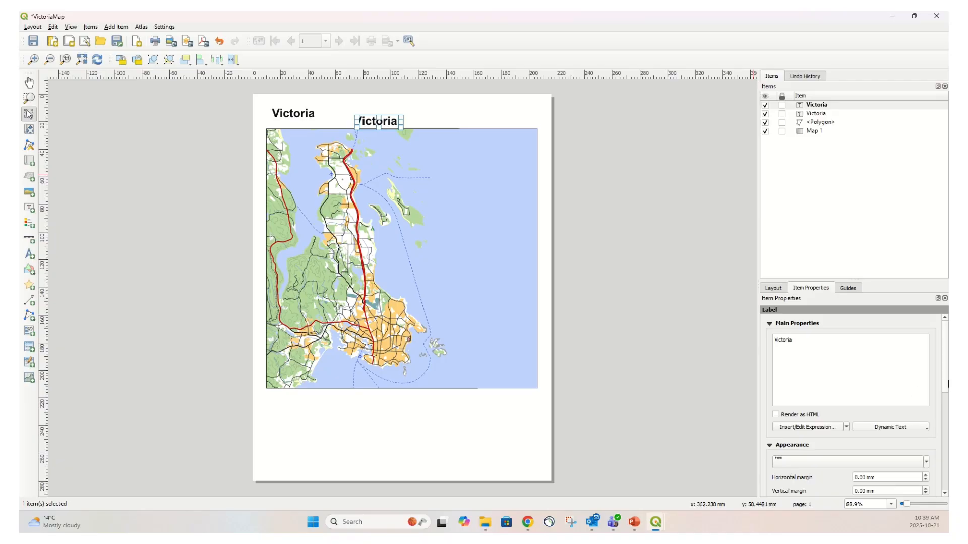
left_click_drag(945, 377, 945, 376)
left_click_drag(799, 338, 773, 339)
type("Britsh Columbia")
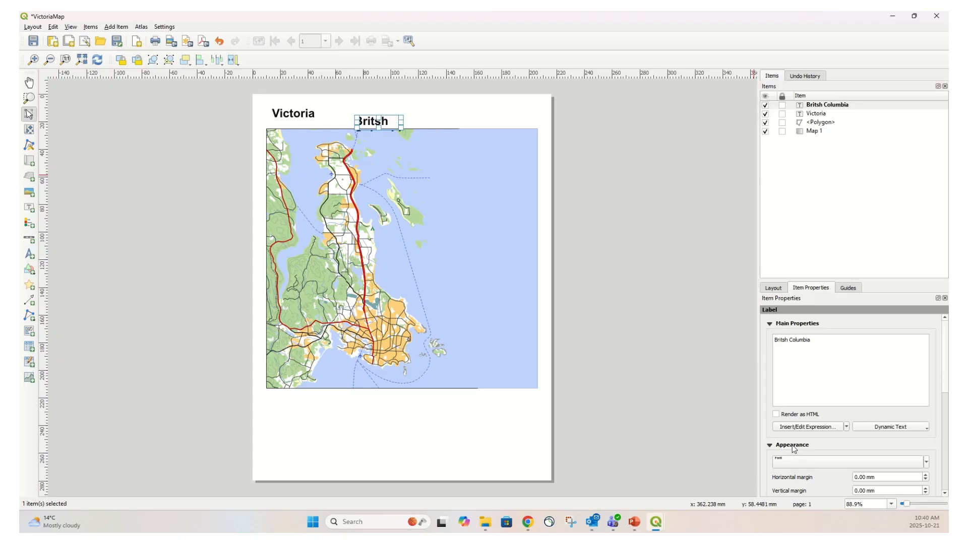
Set the second label's style to Bold Italic at size 18 and move it left beneath the Victoria title
left_click(799, 464)
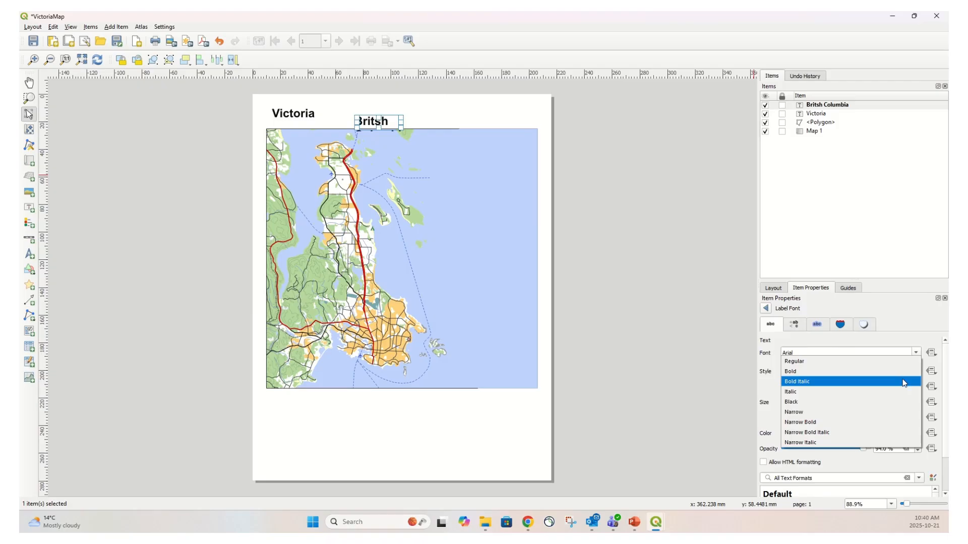
left_click(897, 383)
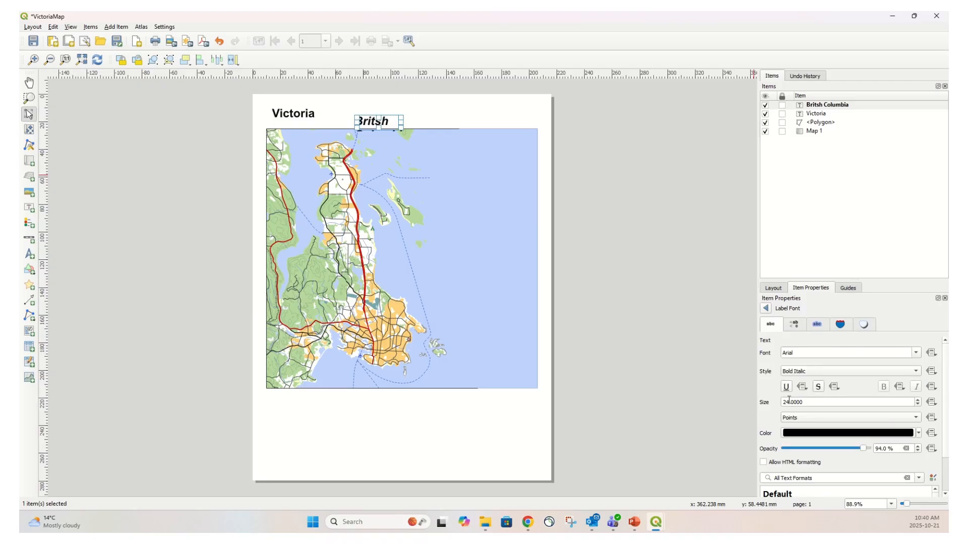
left_click_drag(812, 405, 774, 401)
type("18")
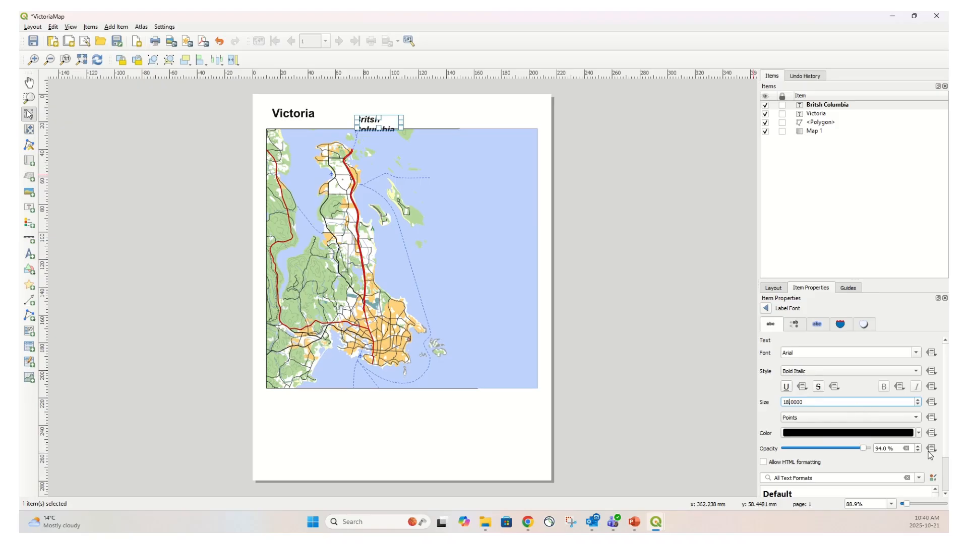
scroll(946, 401, "down", 3)
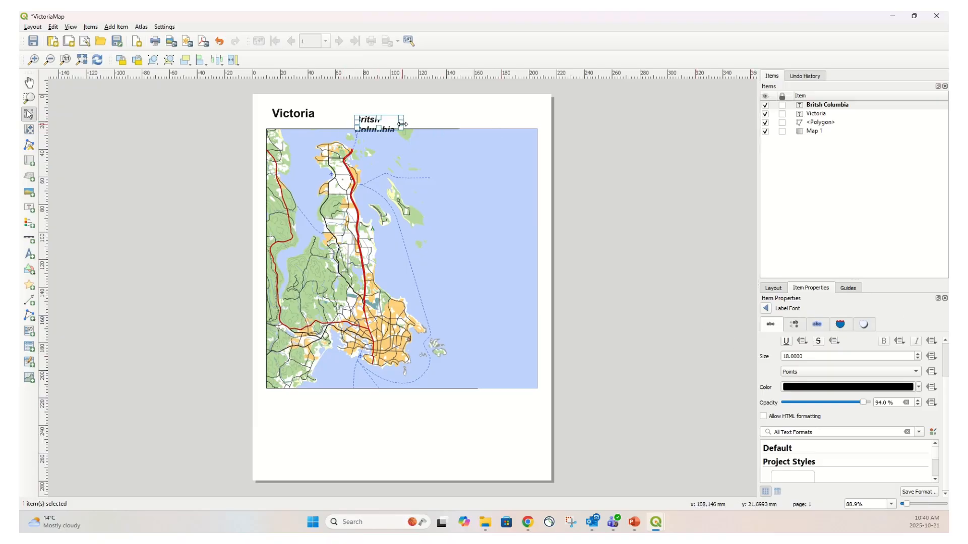
left_click_drag(402, 123, 351, 123)
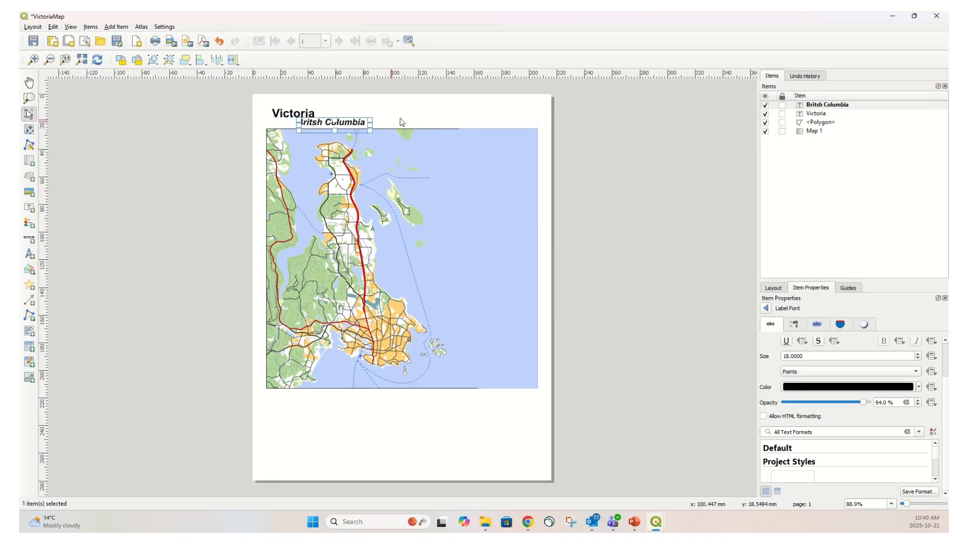
left_click(419, 115)
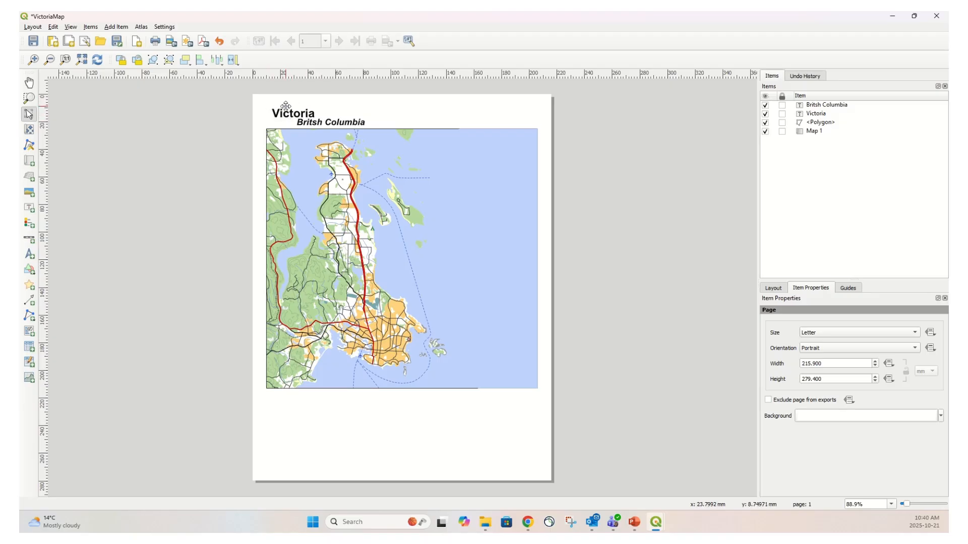
Change the second label's font style to Italic
left_click(349, 123)
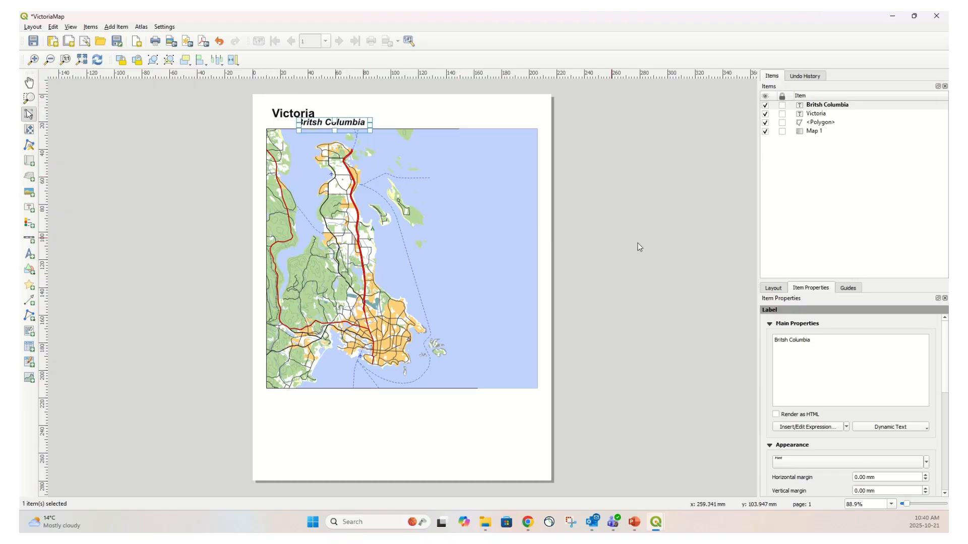
left_click(819, 463)
left_click(915, 373)
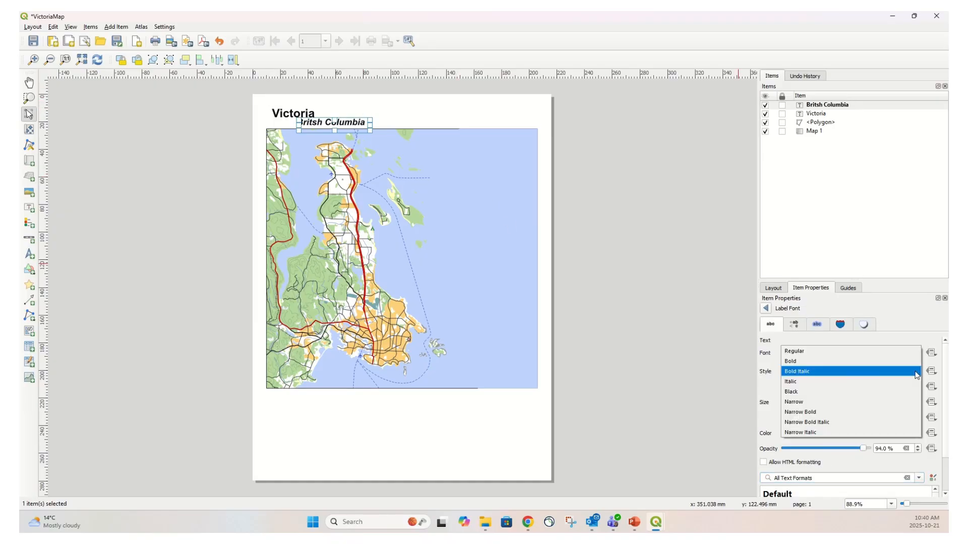
left_click(819, 382)
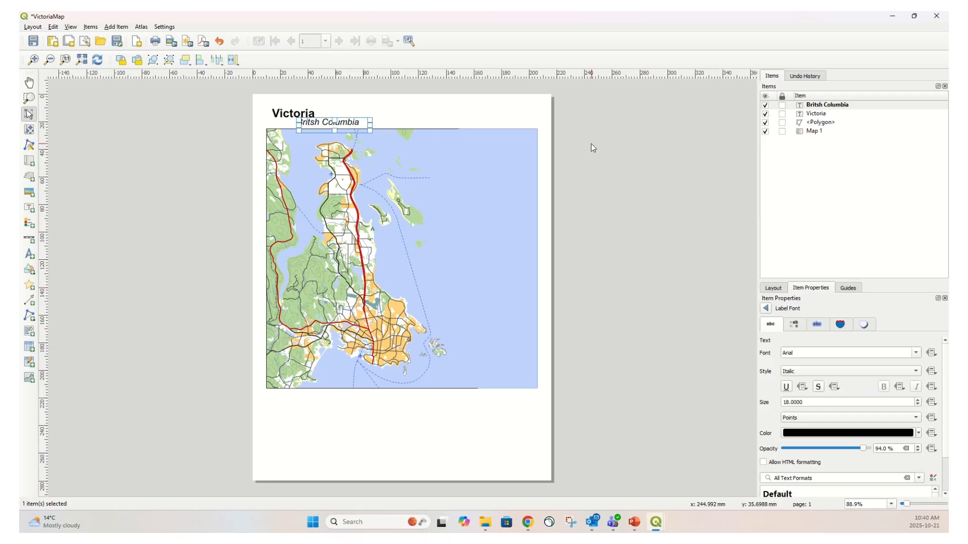
left_click(473, 104)
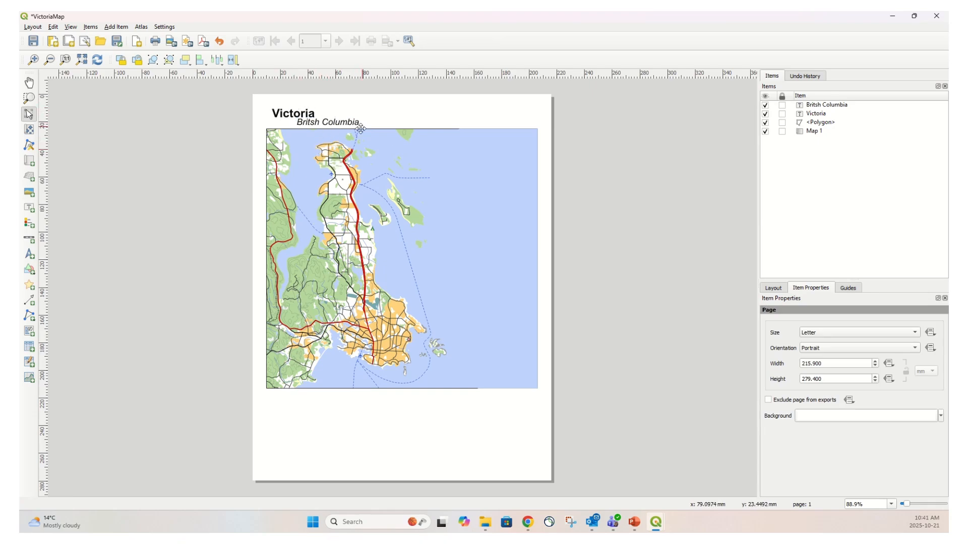
Correct the second label's text to British Columbia
left_click(331, 123)
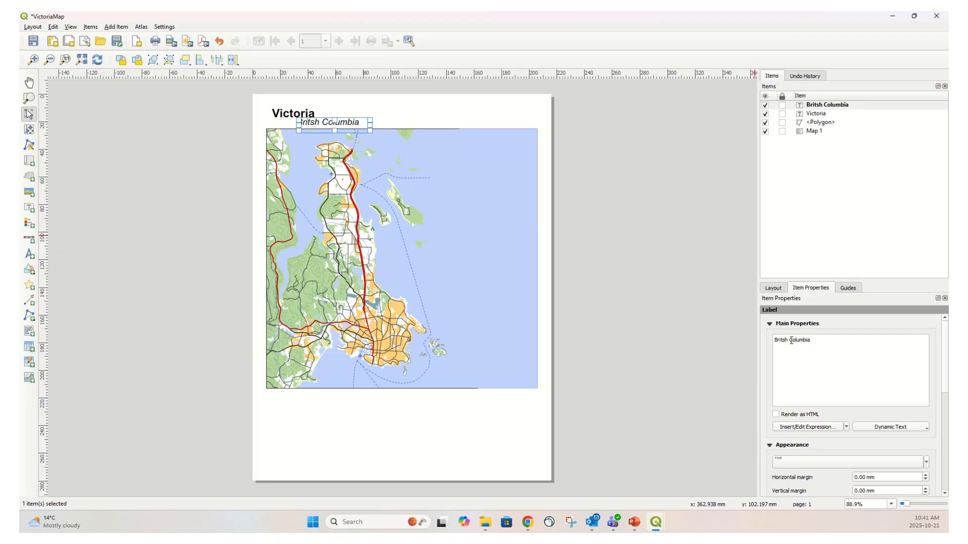
type("i")
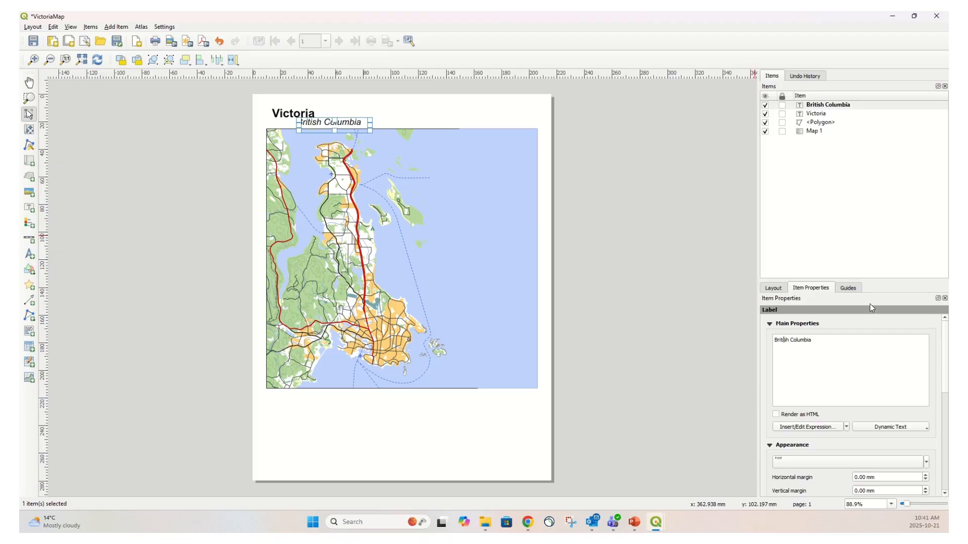
left_click(487, 123)
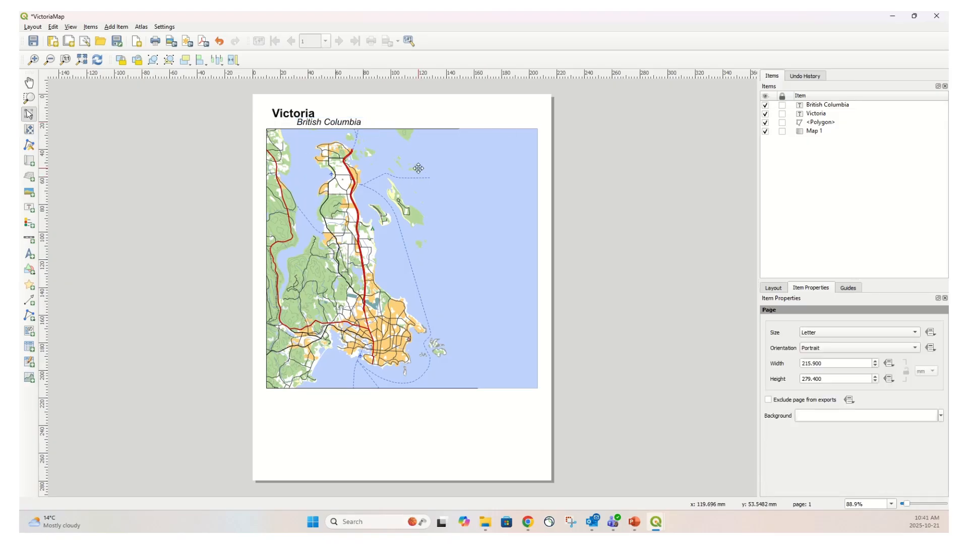
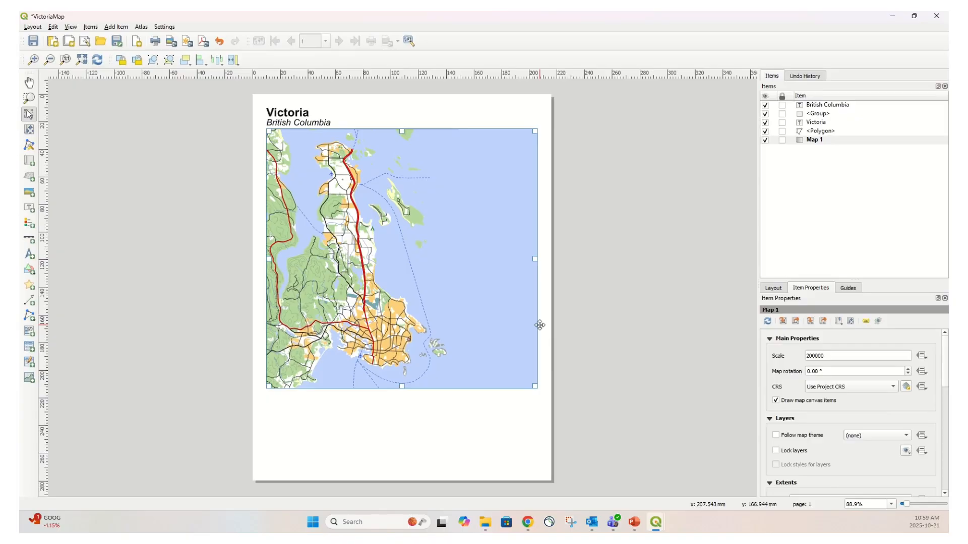
Add a legend over the upper right part of the map and nudge it slightly up and right
left_click(118, 27)
left_click(135, 94)
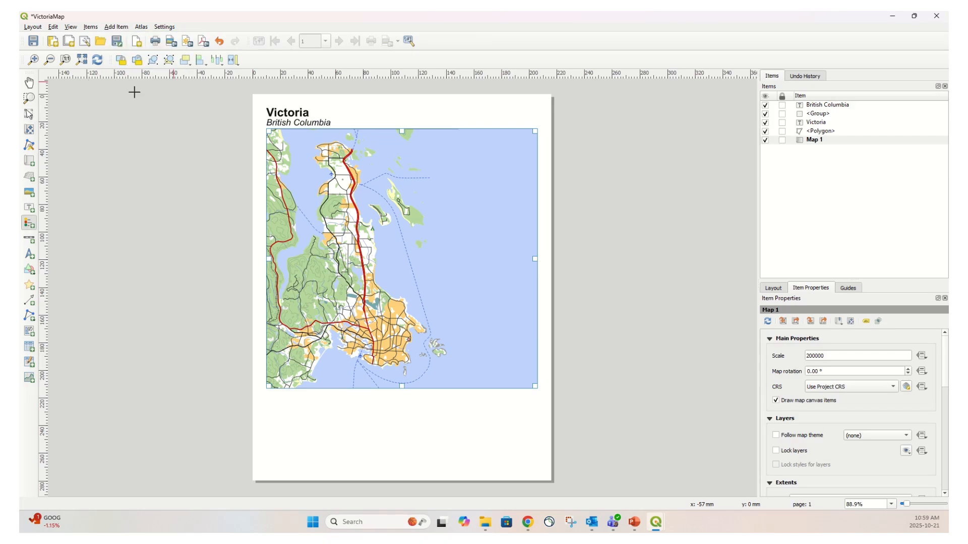
left_click(448, 146)
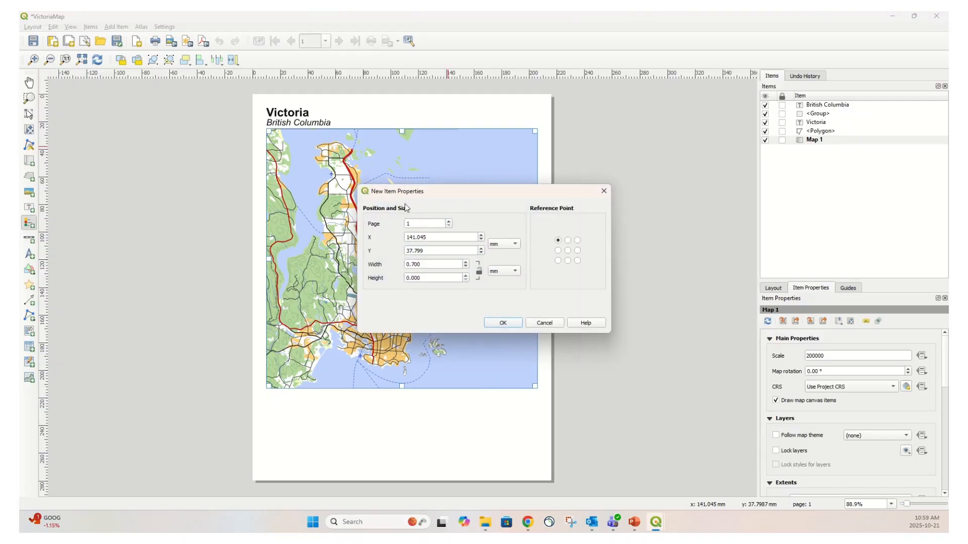
left_click(503, 323)
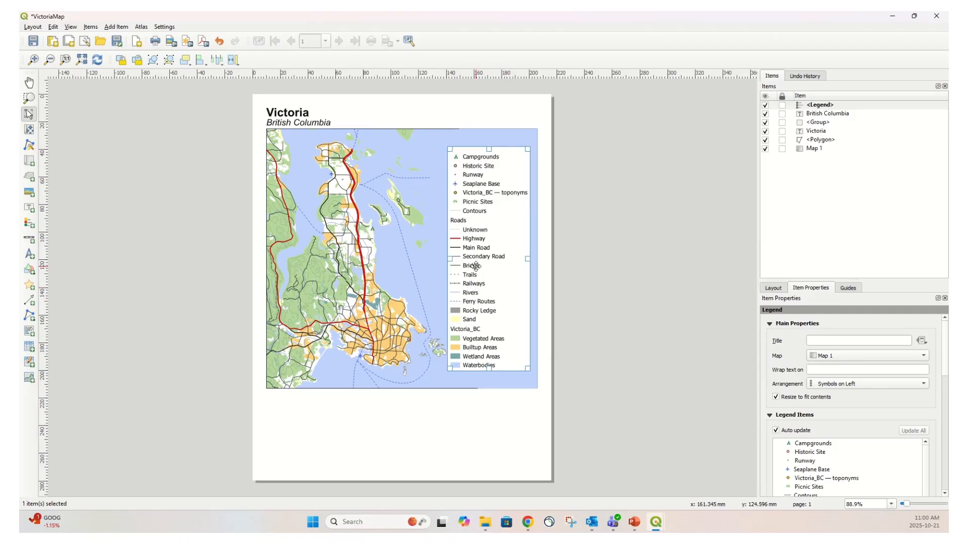
left_click_drag(475, 266, 495, 227)
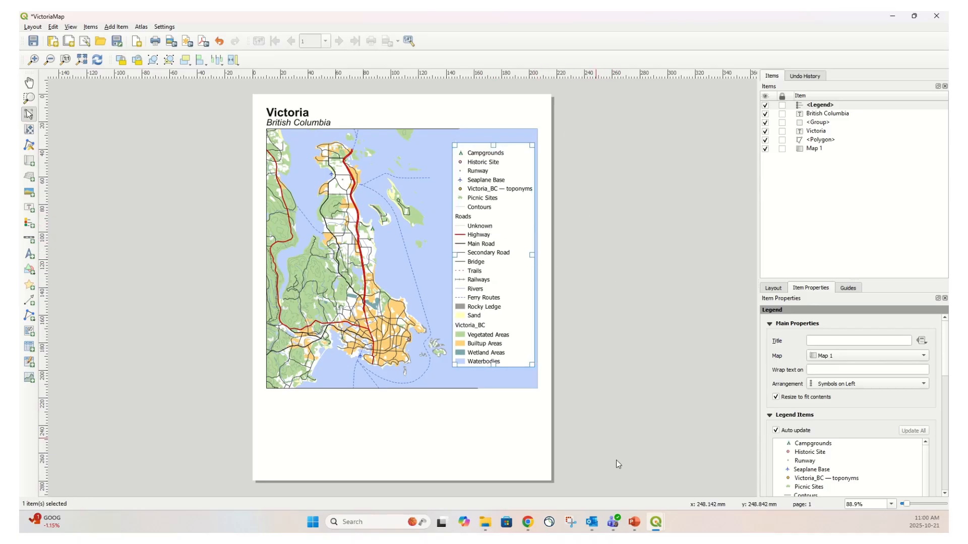
left_click(456, 435)
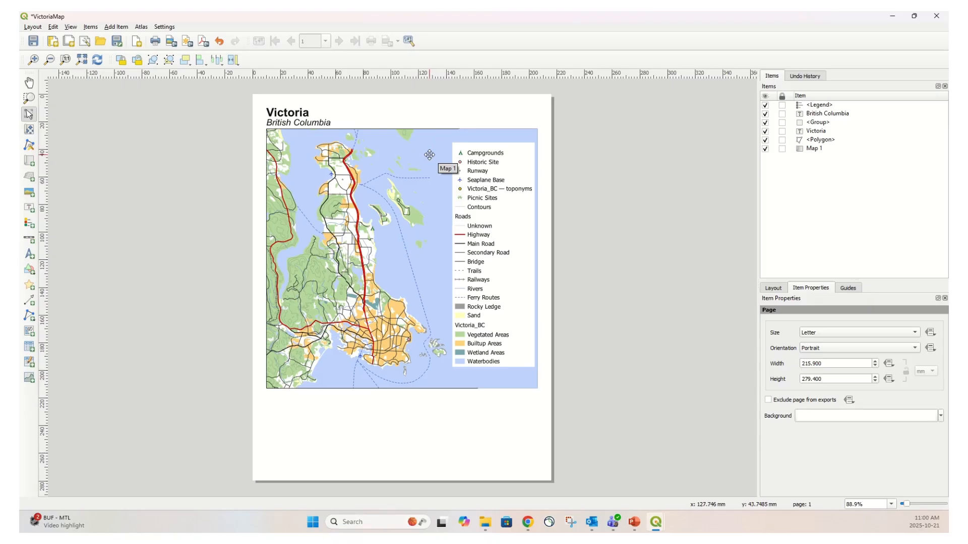
Turn off the legend's background
left_click(818, 106)
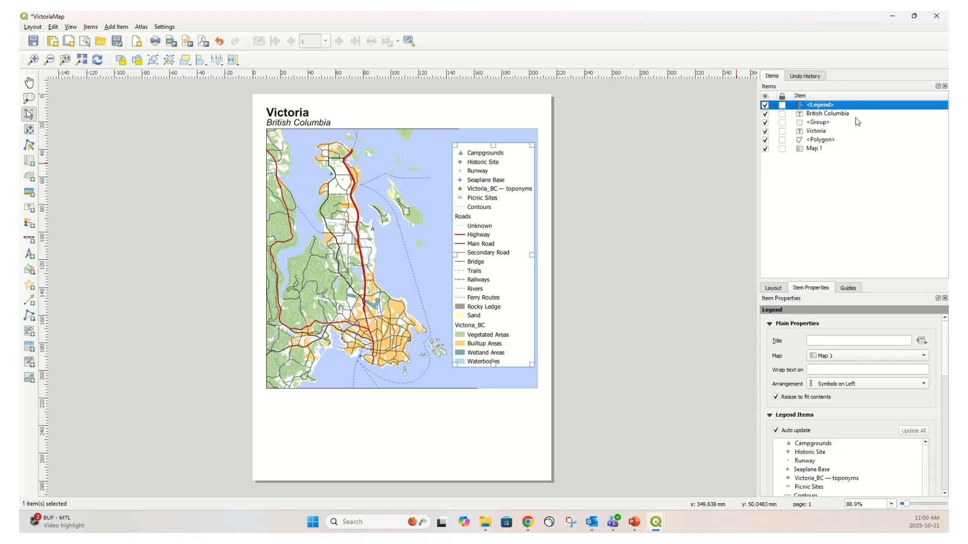
left_click_drag(946, 360, 947, 458)
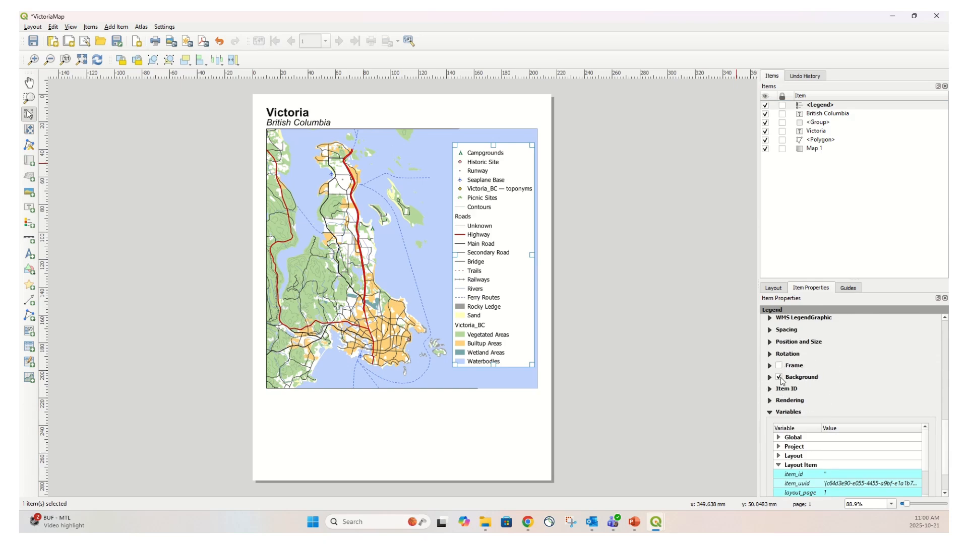
left_click(779, 377)
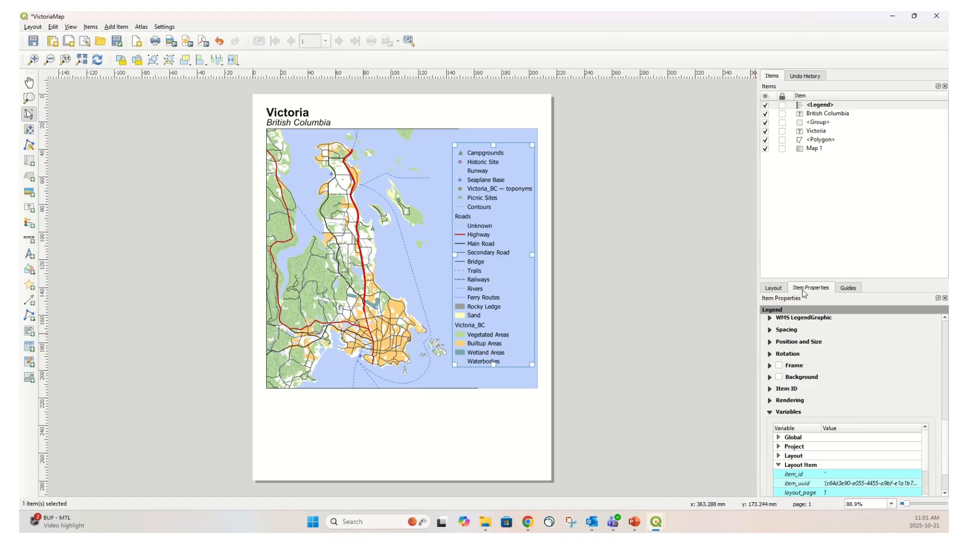
Disable the legend's auto update and remove the Victoria_BC group entry from the legend items
left_click(817, 288)
left_click_drag(946, 437, 946, 356)
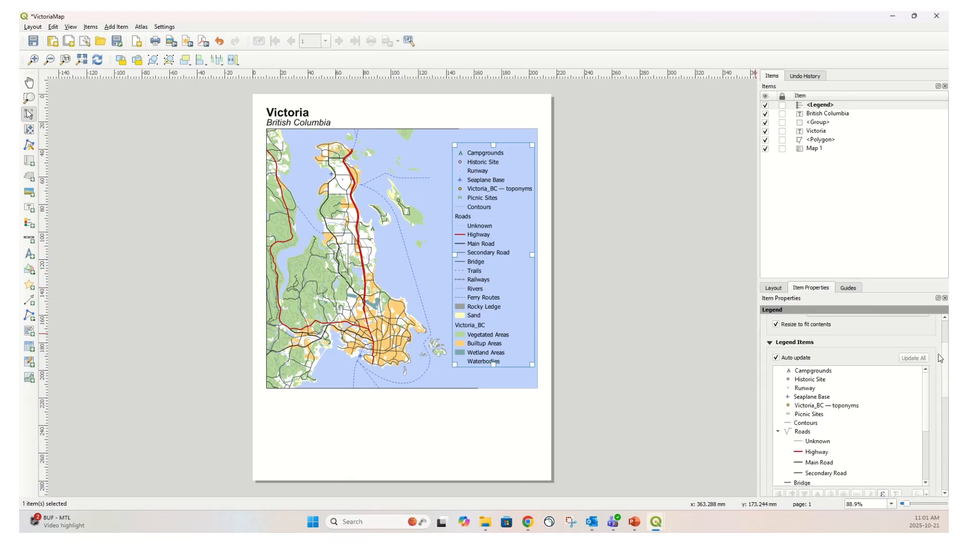
left_click(776, 358)
scroll(895, 402, "down", 4)
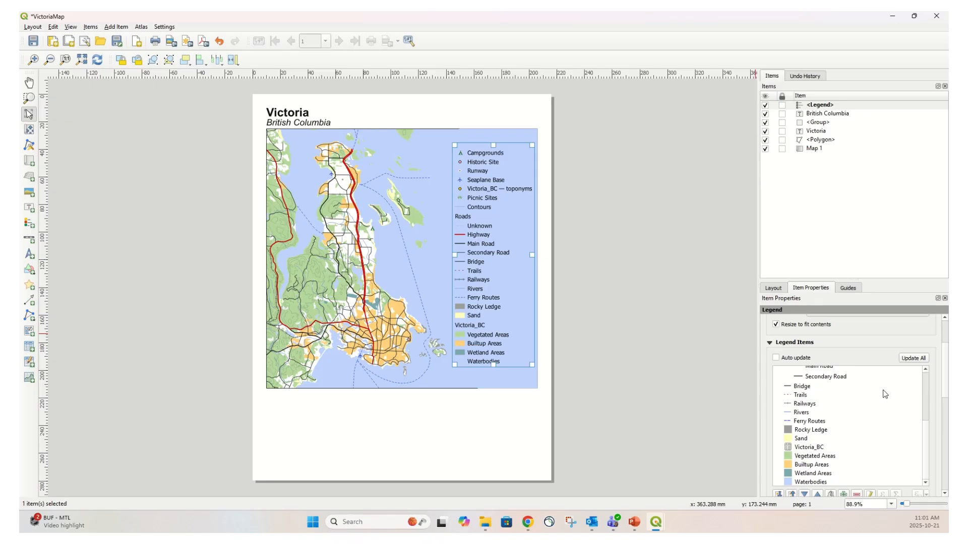
left_click(816, 448)
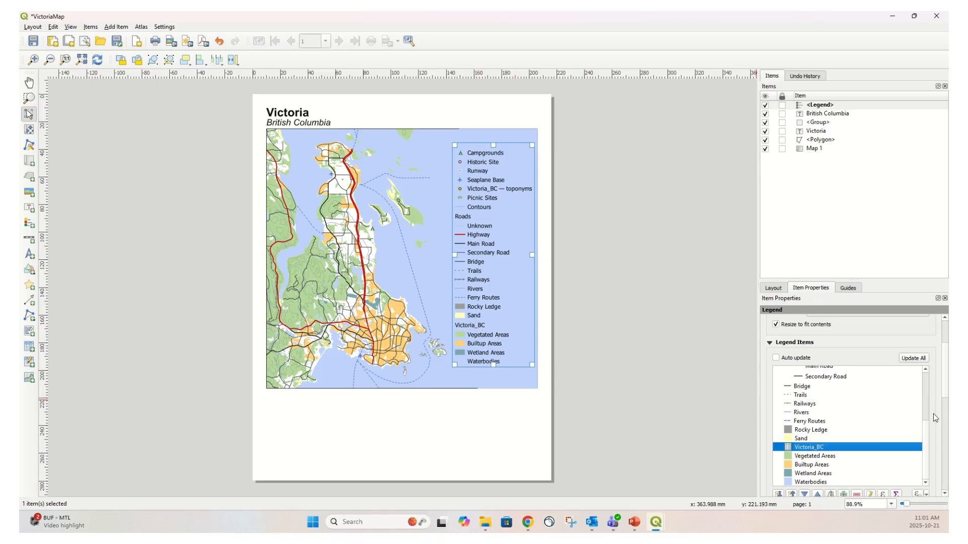
scroll(947, 405, "down", 1)
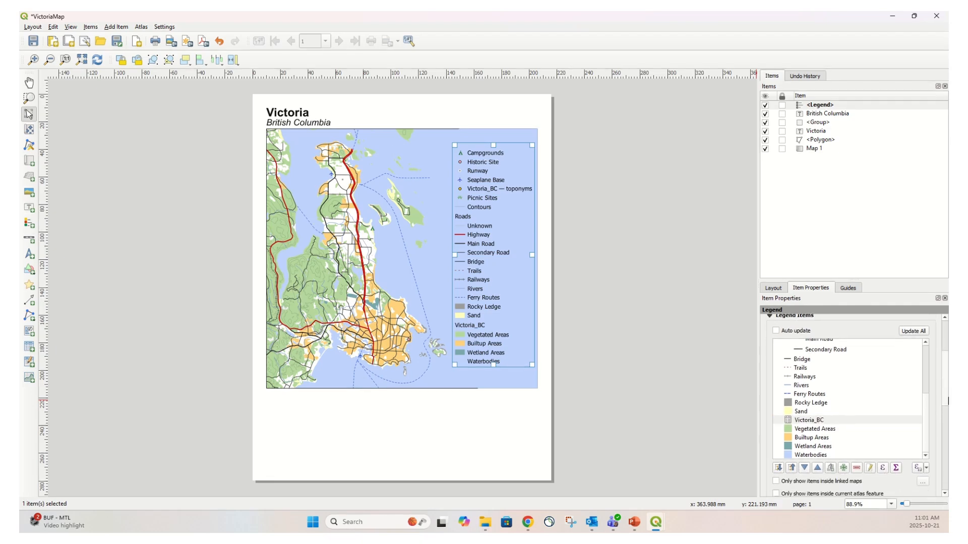
left_click(857, 469)
left_click(857, 470)
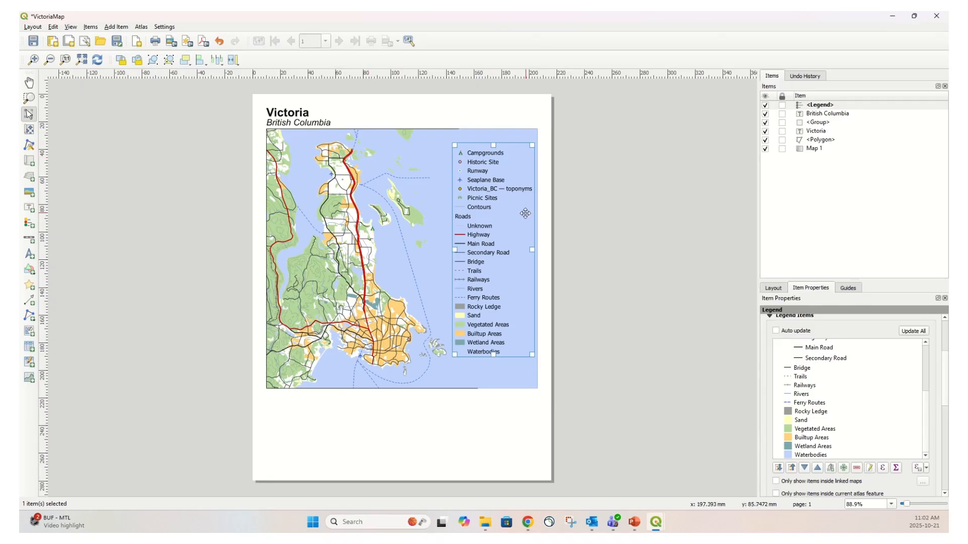
Remove the Waterbodies, Rivers, and Victoria_BC — toponyms entries from the legend
left_click(816, 456)
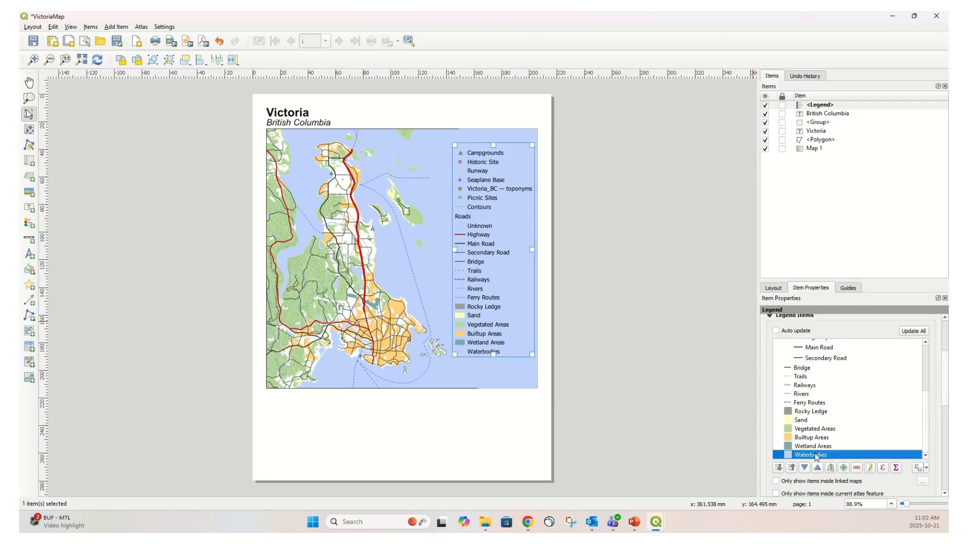
left_click(857, 468)
scroll(859, 420, "up", 3)
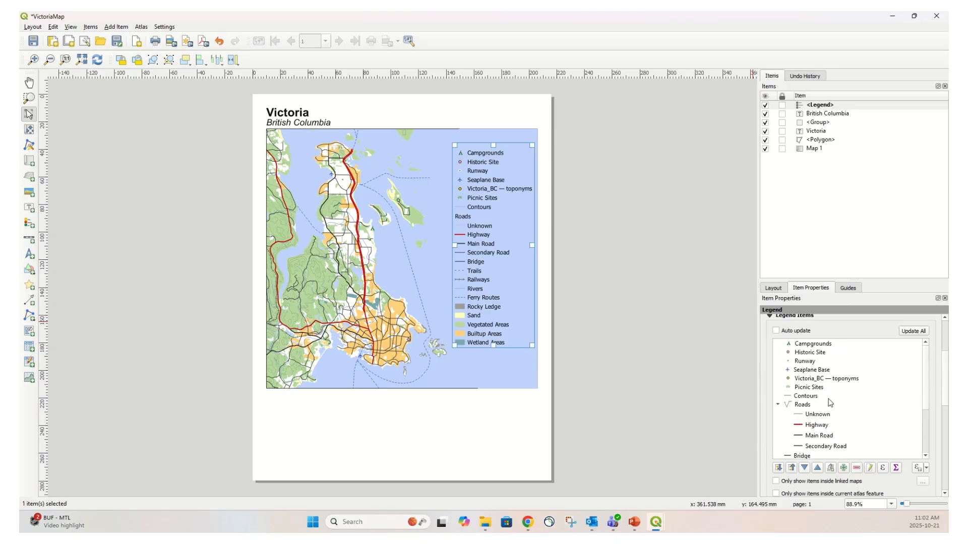
scroll(827, 398, "up", 1)
scroll(840, 413, "down", 1)
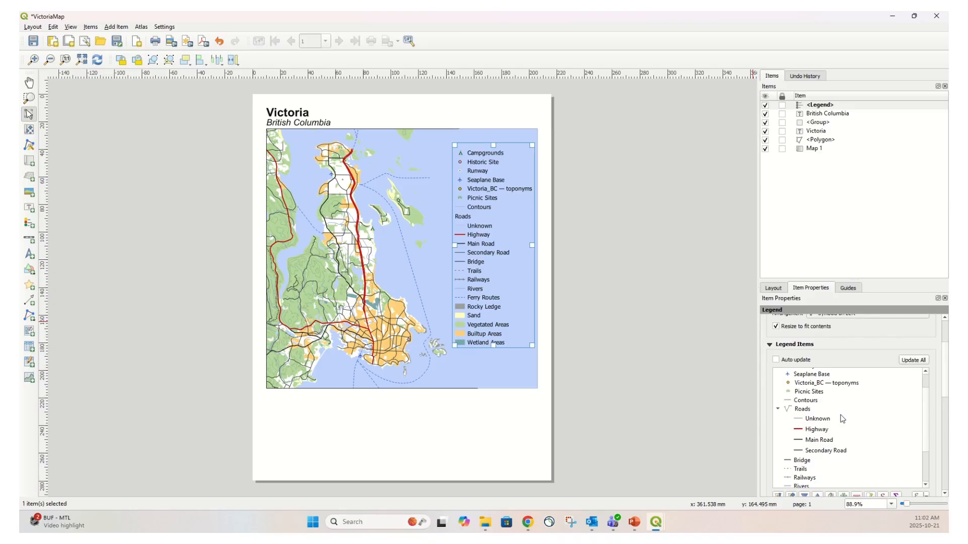
scroll(839, 417, "down", 1)
left_click(806, 463)
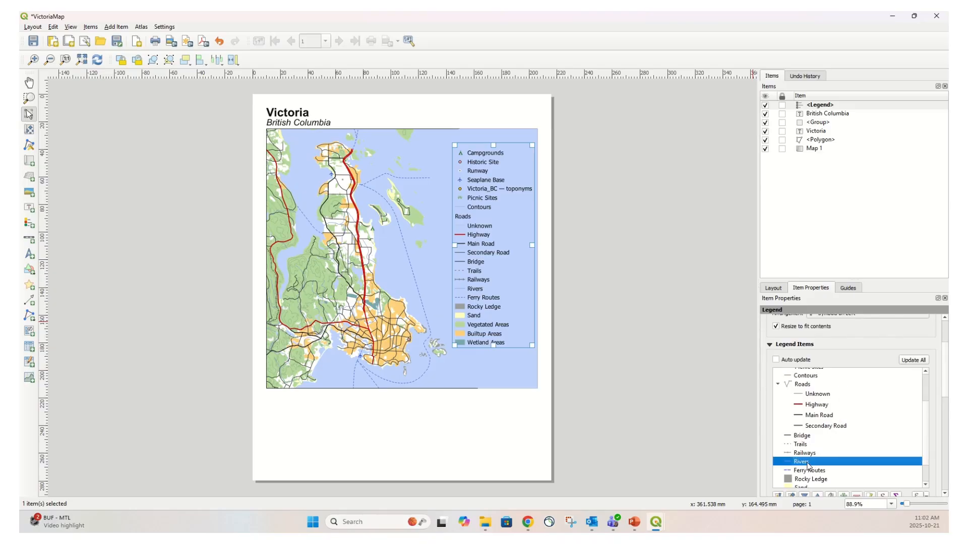
left_click(857, 496)
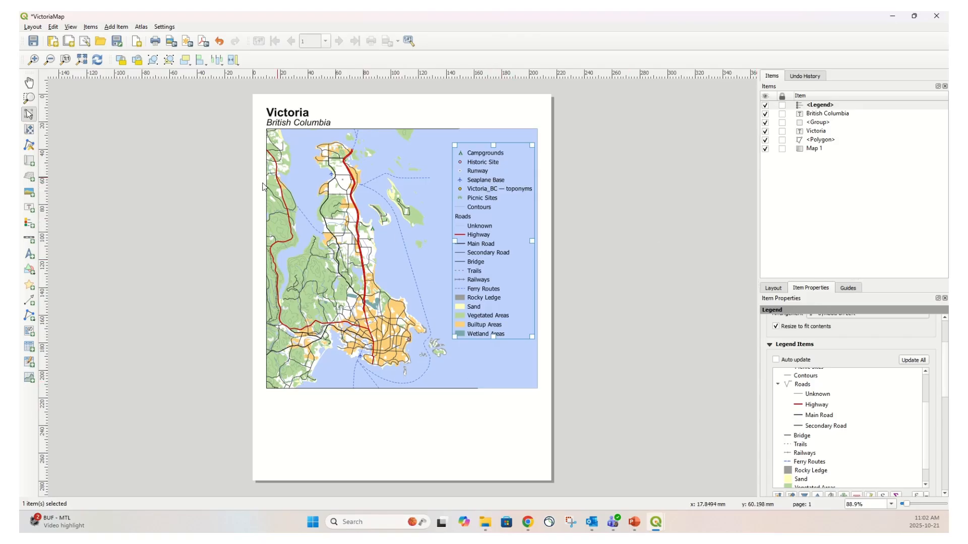
scroll(926, 419, "up", 2)
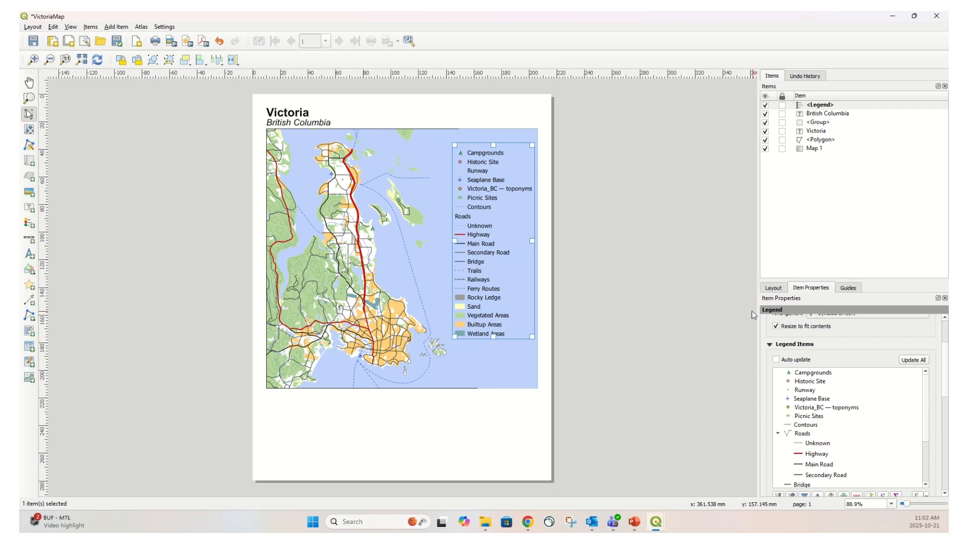
left_click(826, 409)
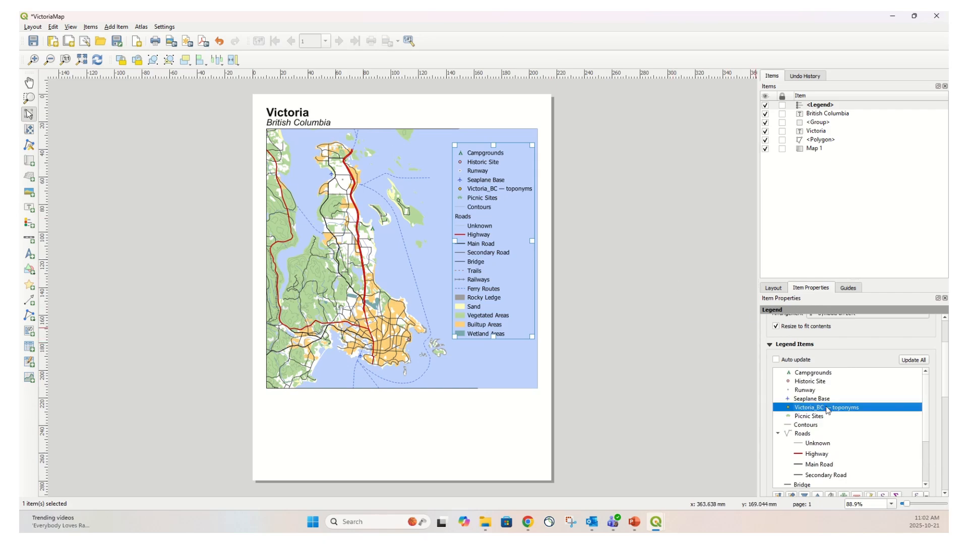
left_click_drag(927, 408, 942, 455)
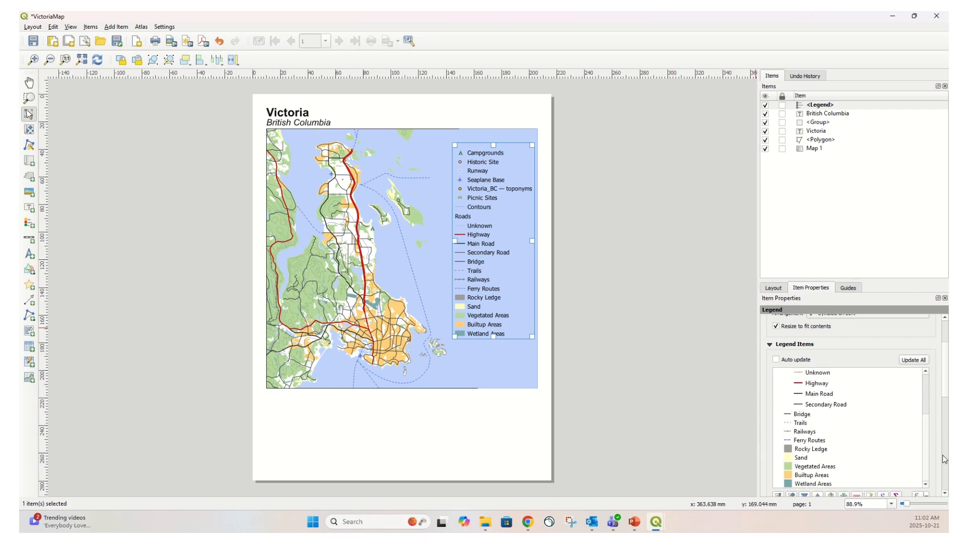
left_click(857, 497)
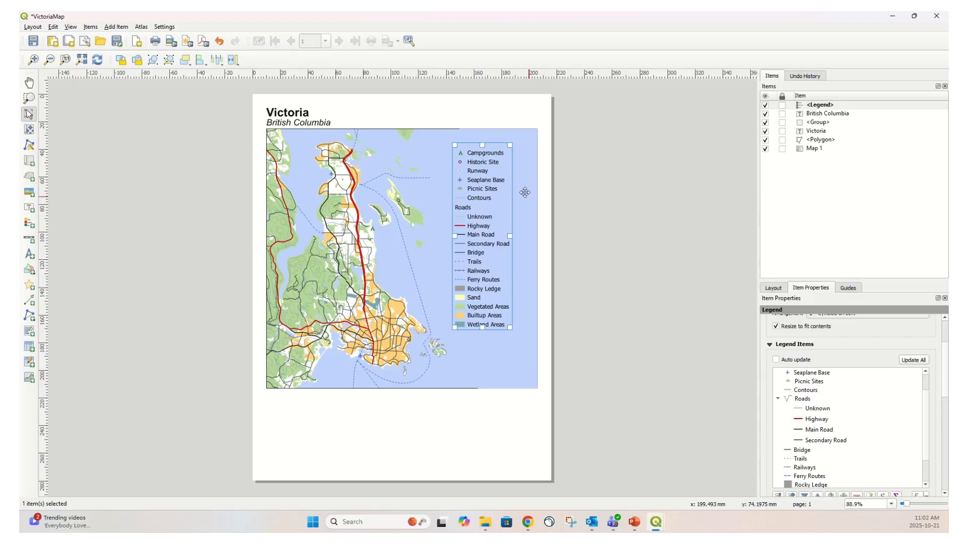
Move the legend up and right toward the map's upper right corner
left_click_drag(484, 186, 499, 176)
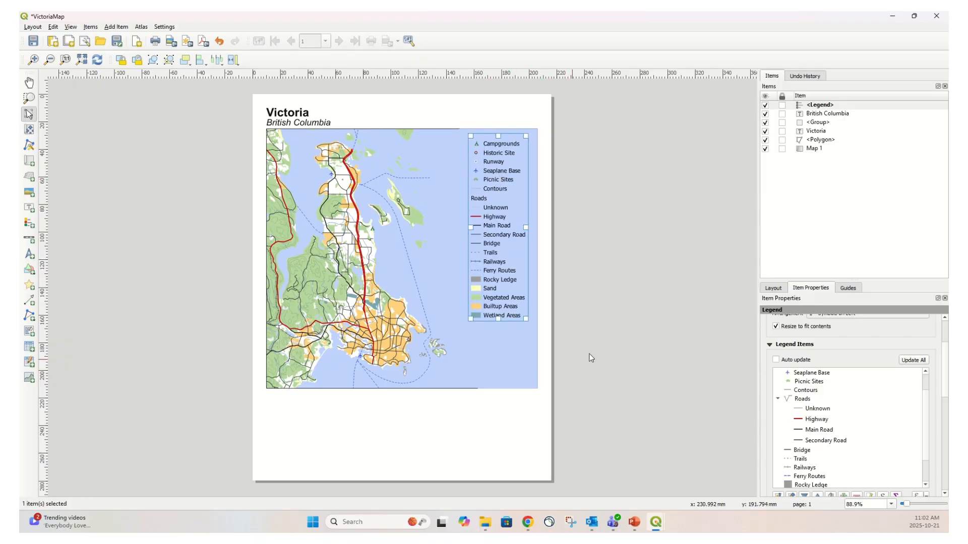
left_click(635, 296)
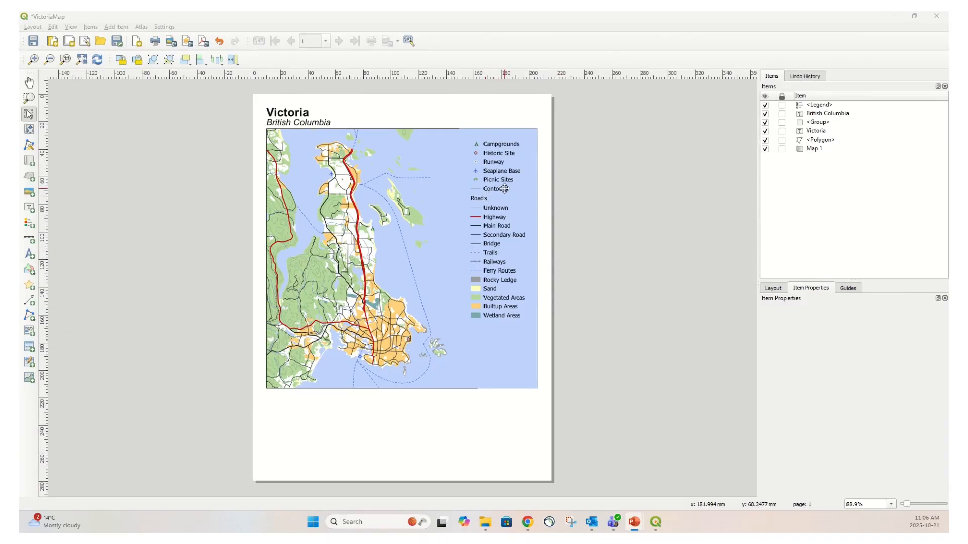
Add a scale bar in the lower right corner of the map
left_click(115, 28)
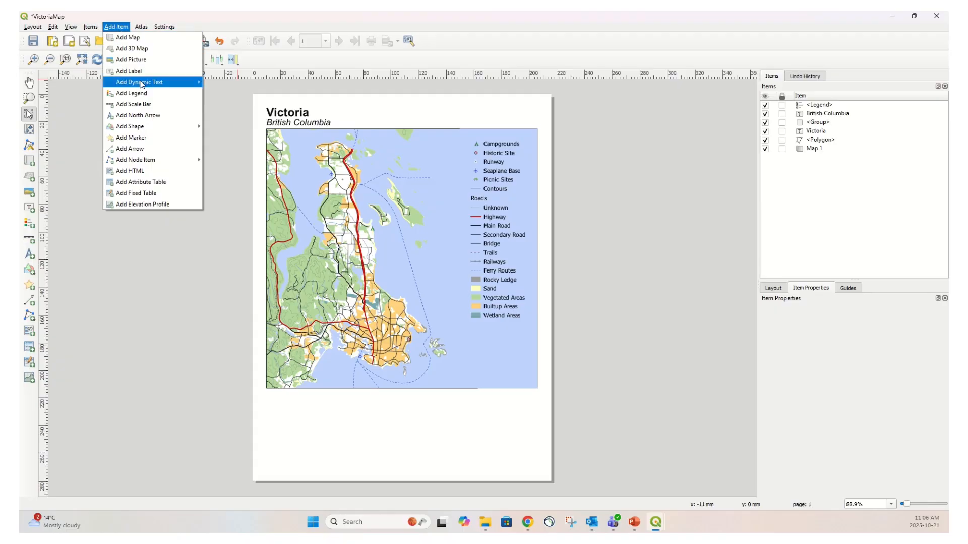
left_click(141, 110)
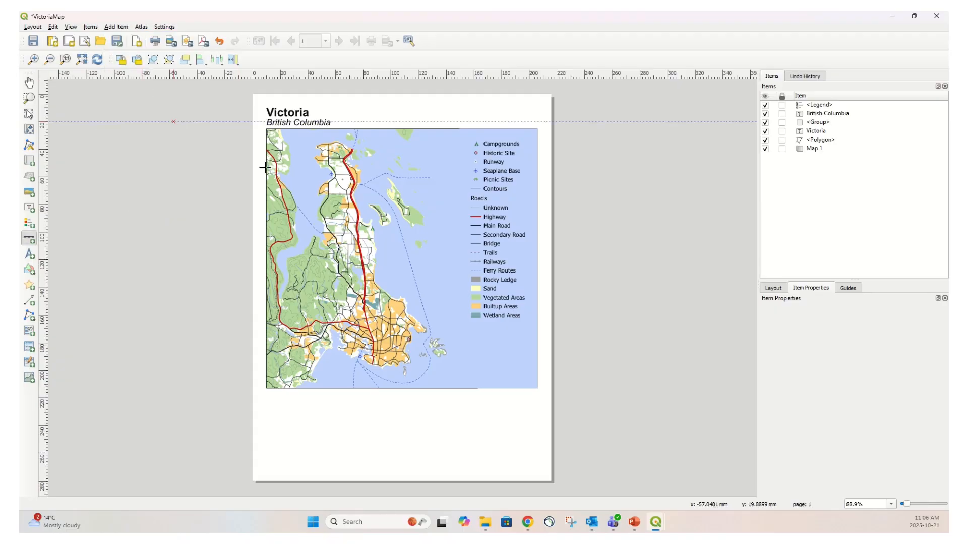
left_click(455, 375)
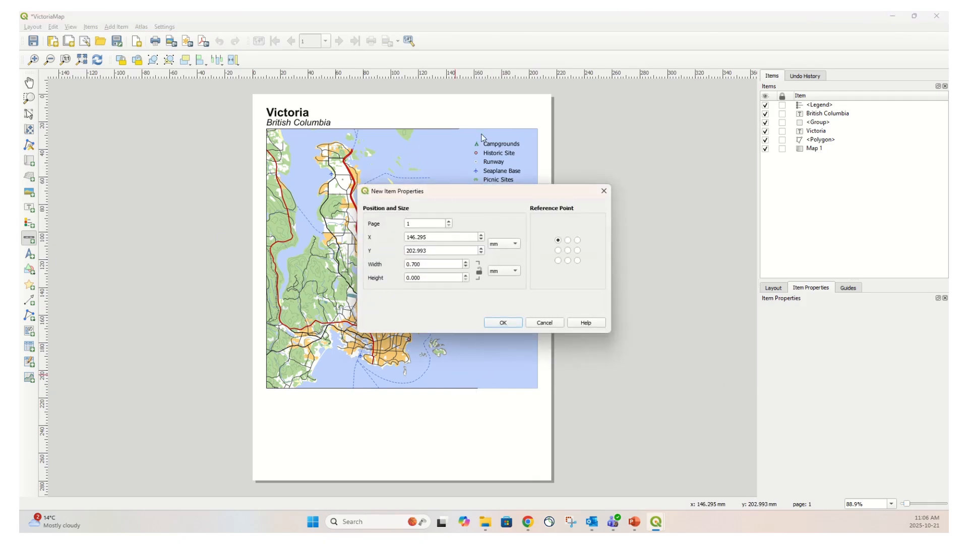
left_click(504, 323)
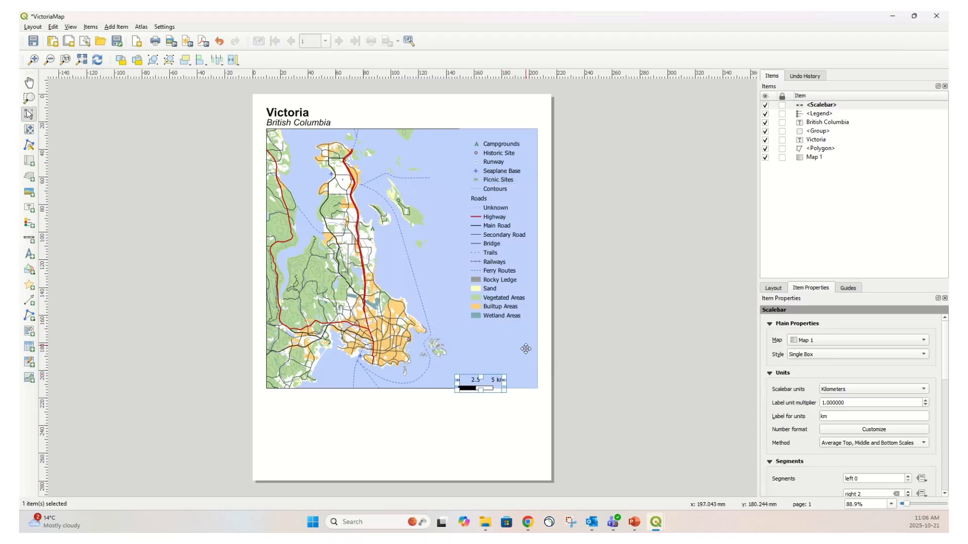
left_click_drag(479, 385, 503, 385)
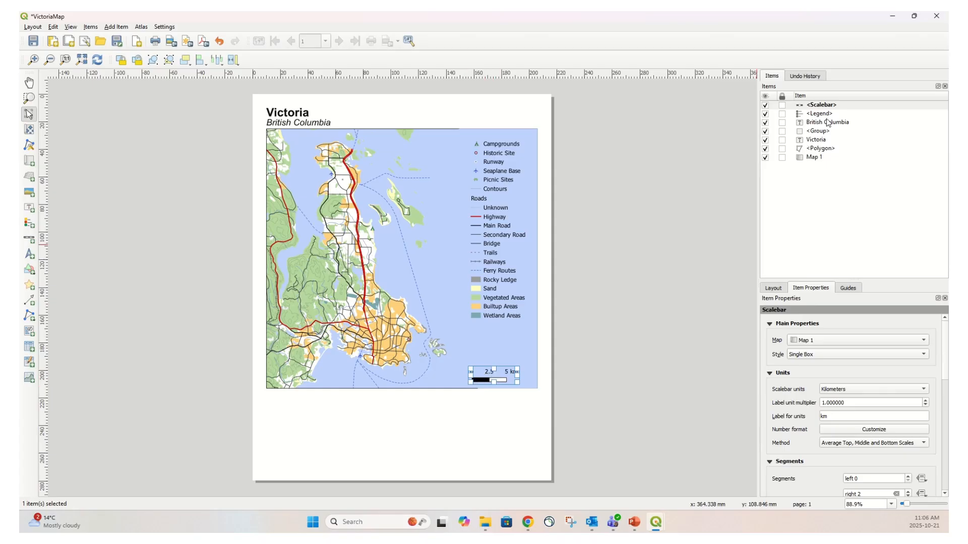
Change the scale bar style to Line Ticks Middle
left_click(822, 105)
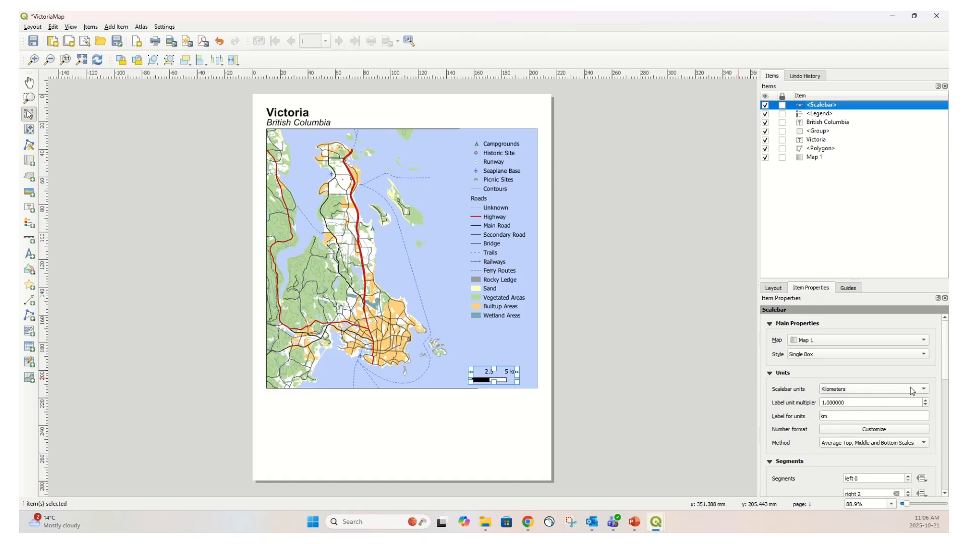
left_click(924, 355)
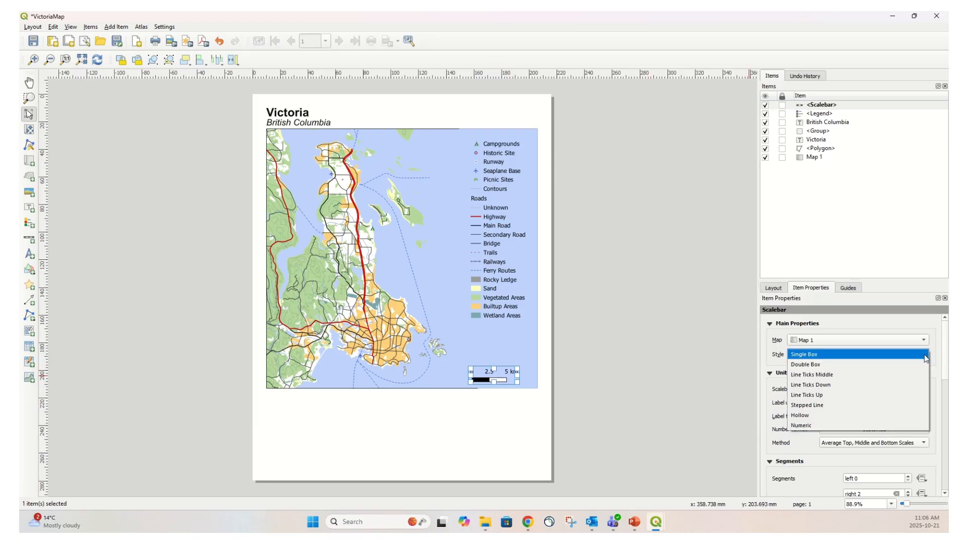
left_click(833, 375)
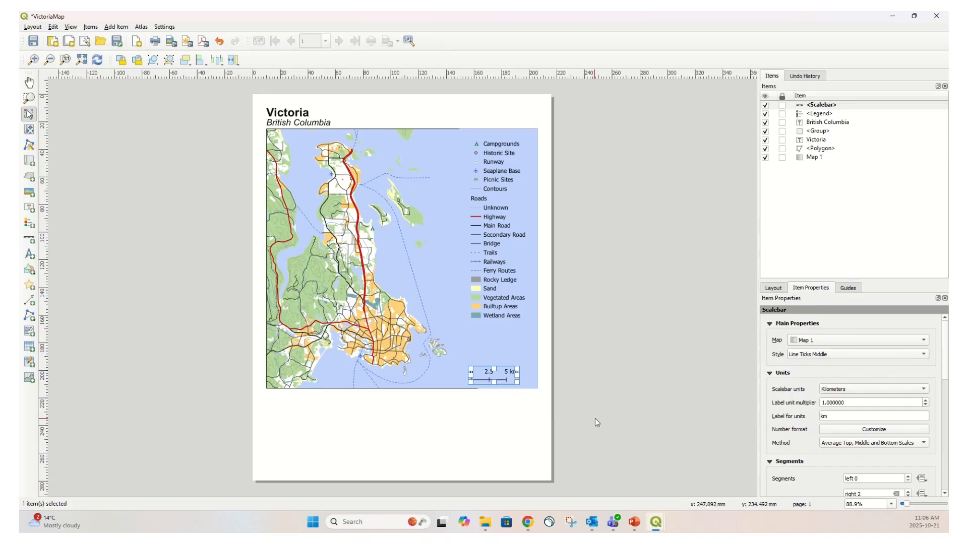
Shift the scale bar slightly right within the map's lower right corner
scroll(809, 428, "down", 5)
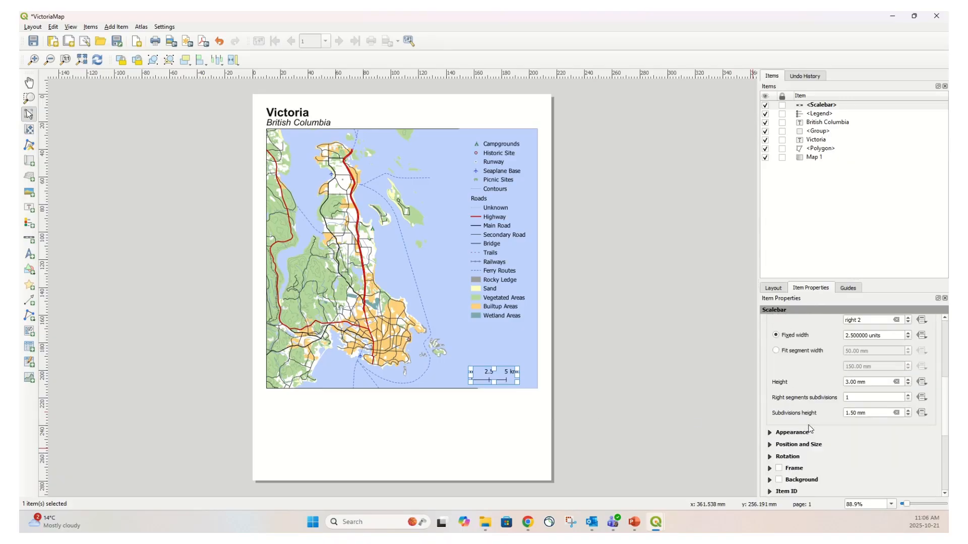
scroll(809, 428, "up", 5)
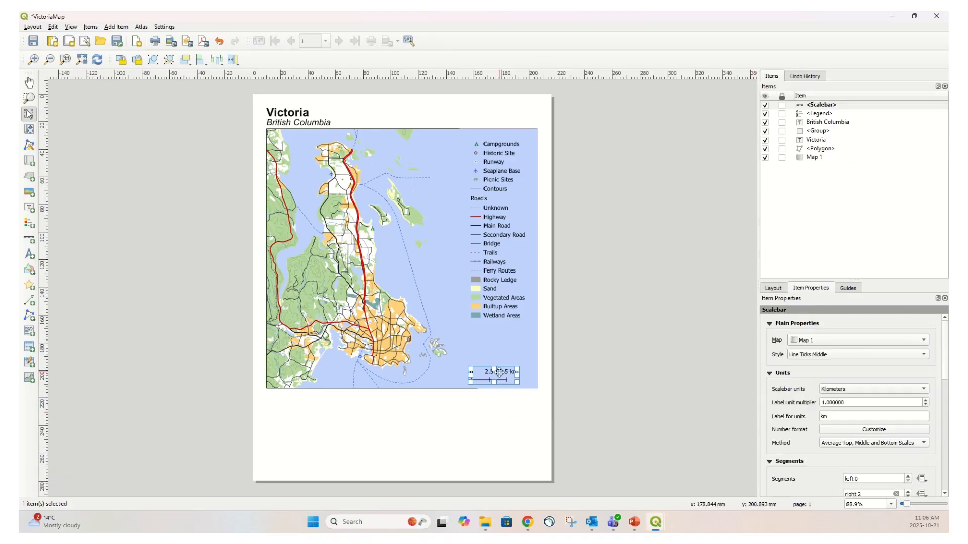
left_click_drag(489, 374, 504, 374)
left_click(601, 354)
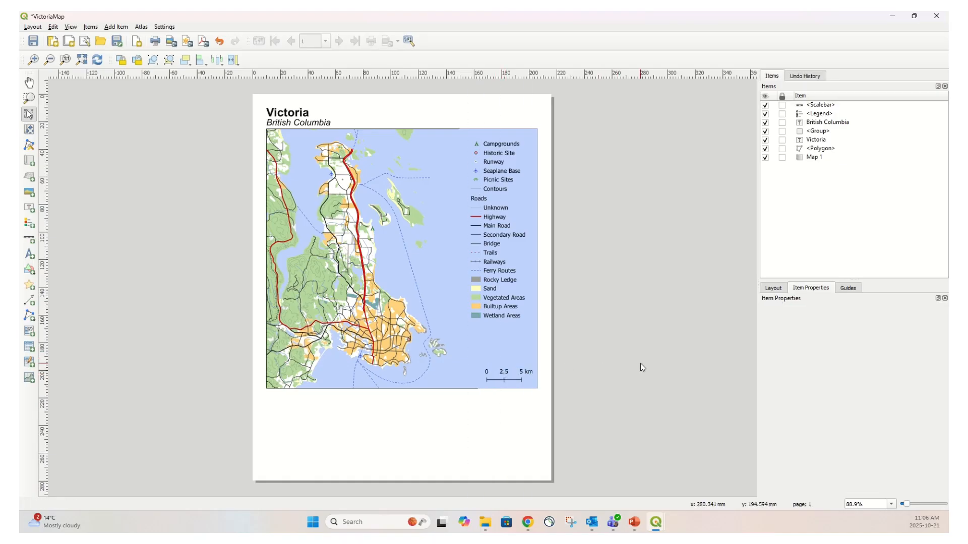
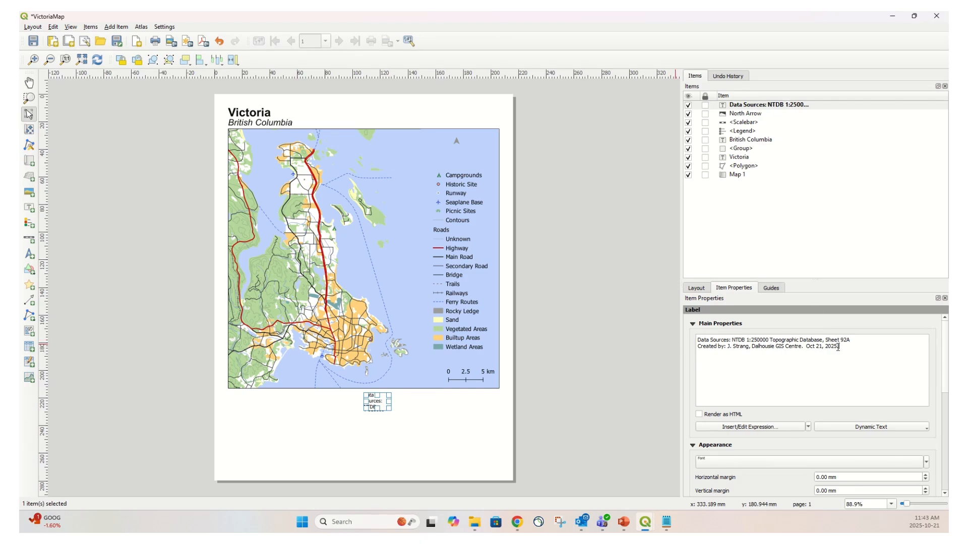
Change the data sources label's font to Arial
scroll(946, 349, "down", 1)
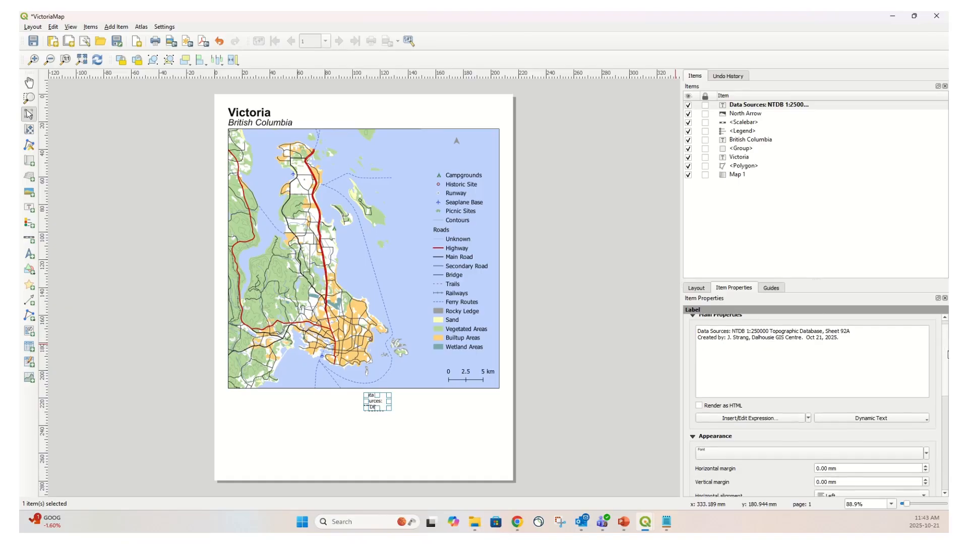
scroll(947, 354, "up", 1)
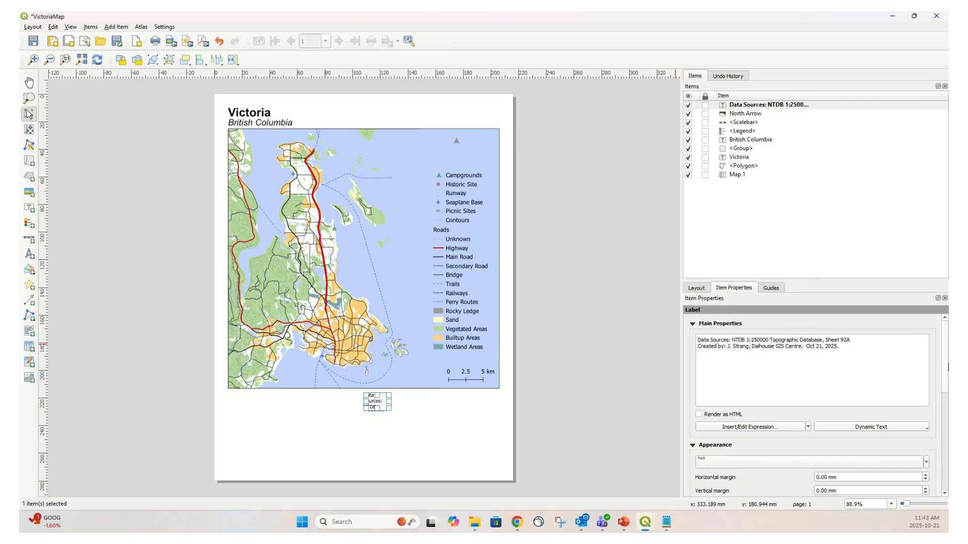
scroll(947, 373, "down", 6)
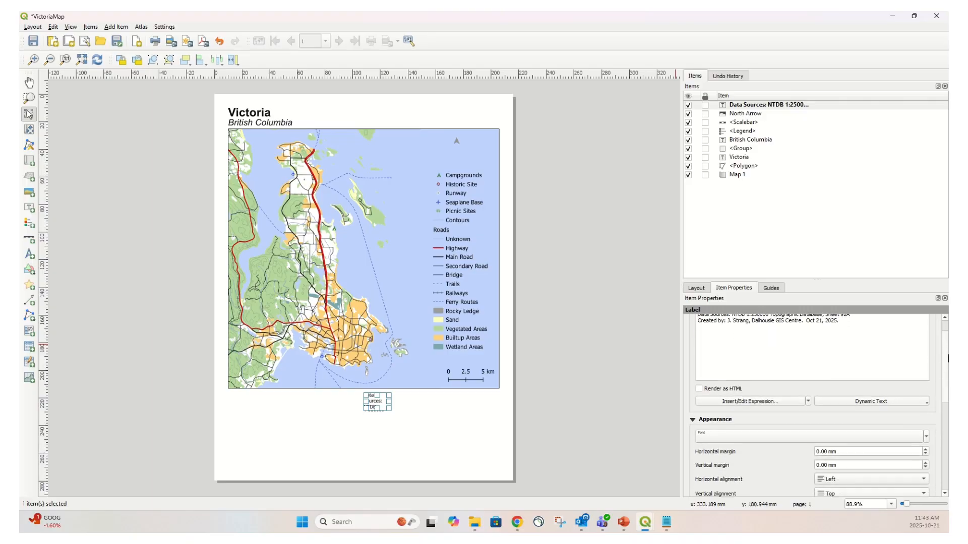
scroll(902, 378, "down", 1)
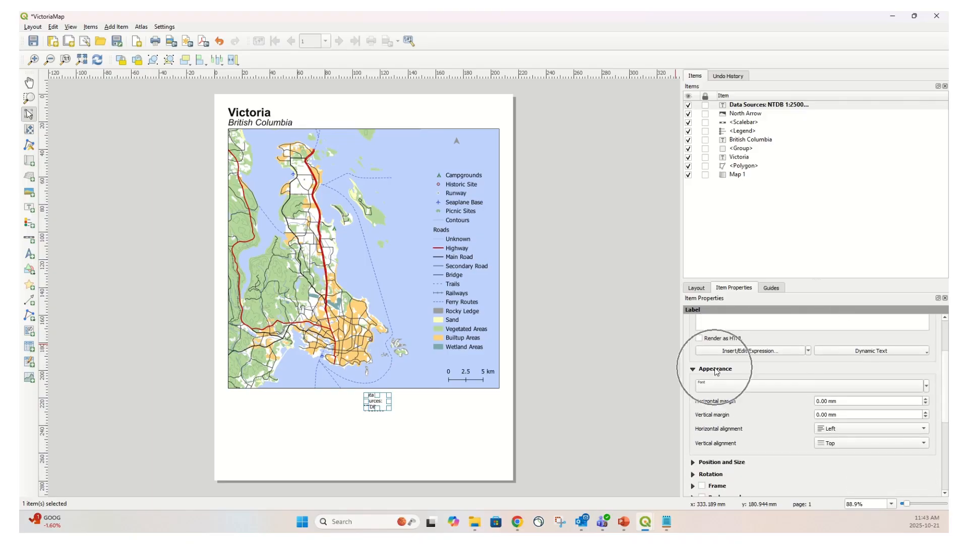
left_click(749, 386)
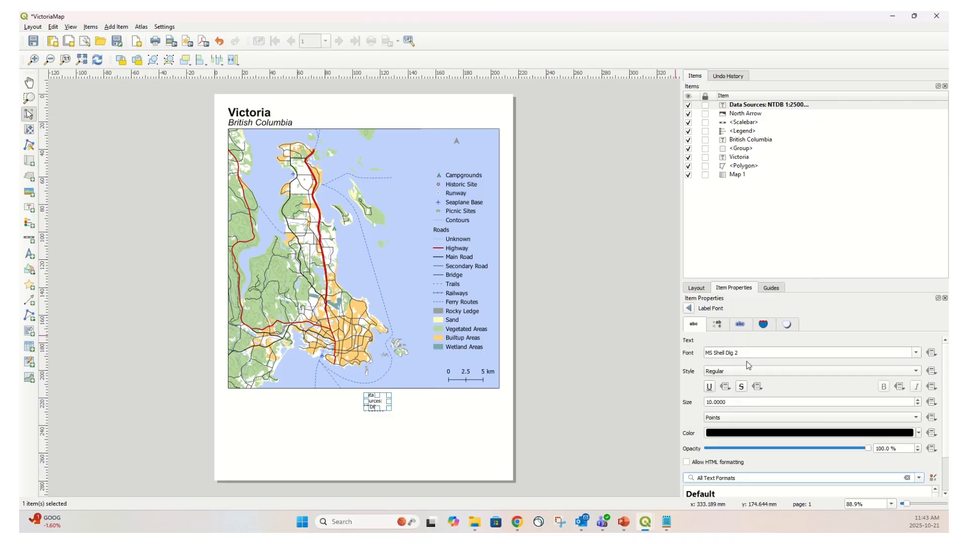
left_click_drag(754, 355, 656, 338)
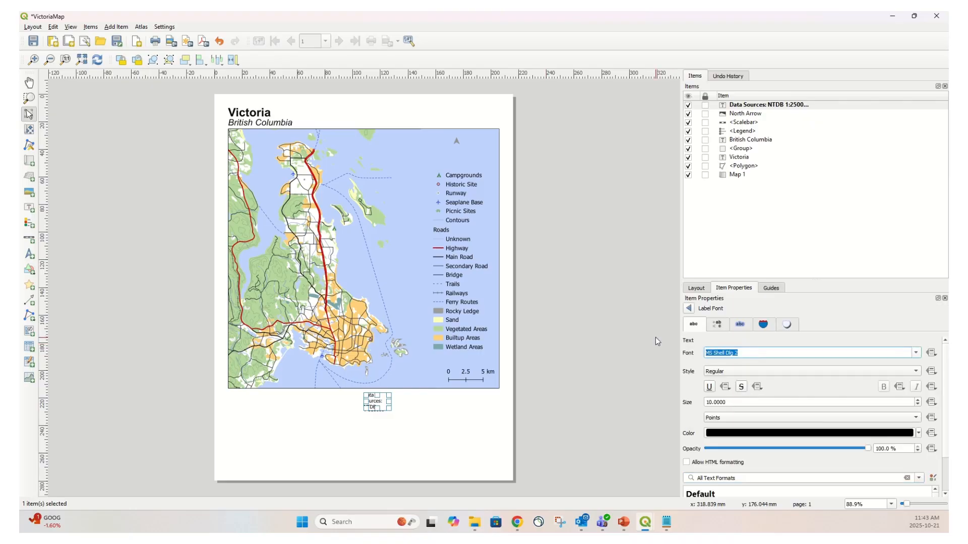
left_click(916, 353)
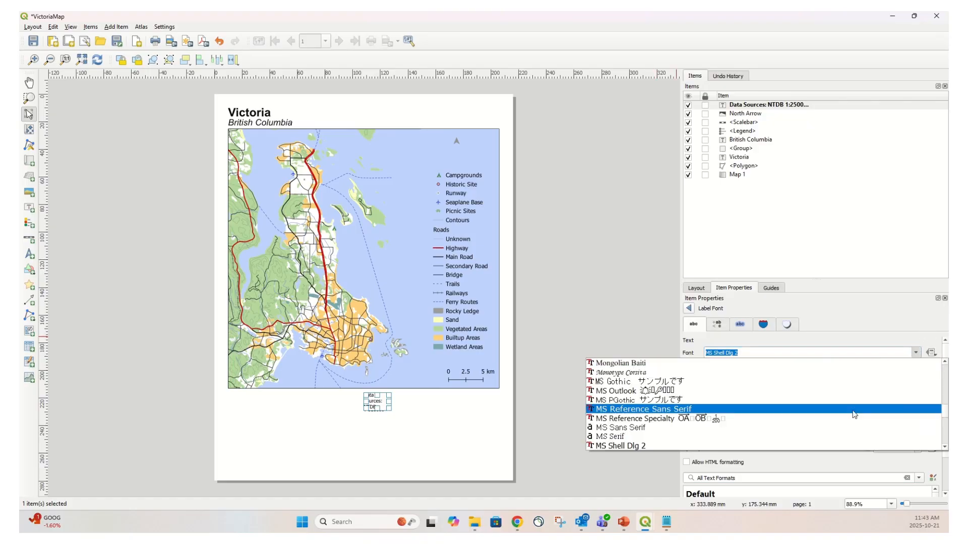
left_click_drag(942, 412, 933, 348)
left_click(627, 384)
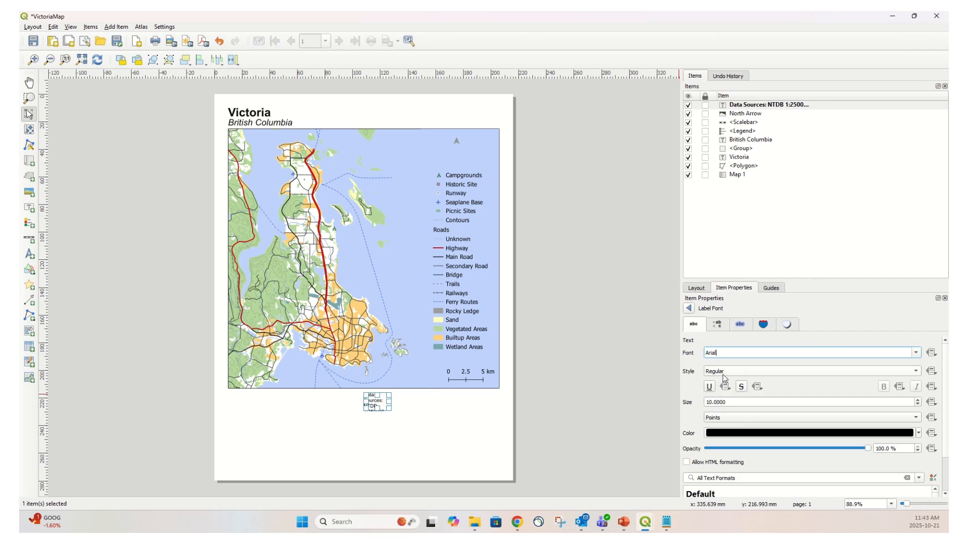
Set the data sources label's font size to 8 and its text colour to grey
double_click(732, 403)
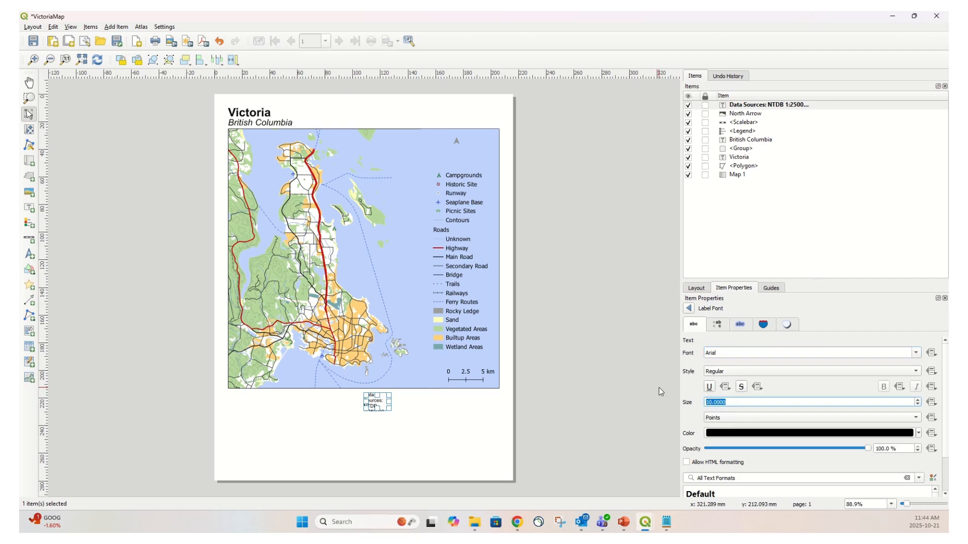
type("8")
left_click(725, 434)
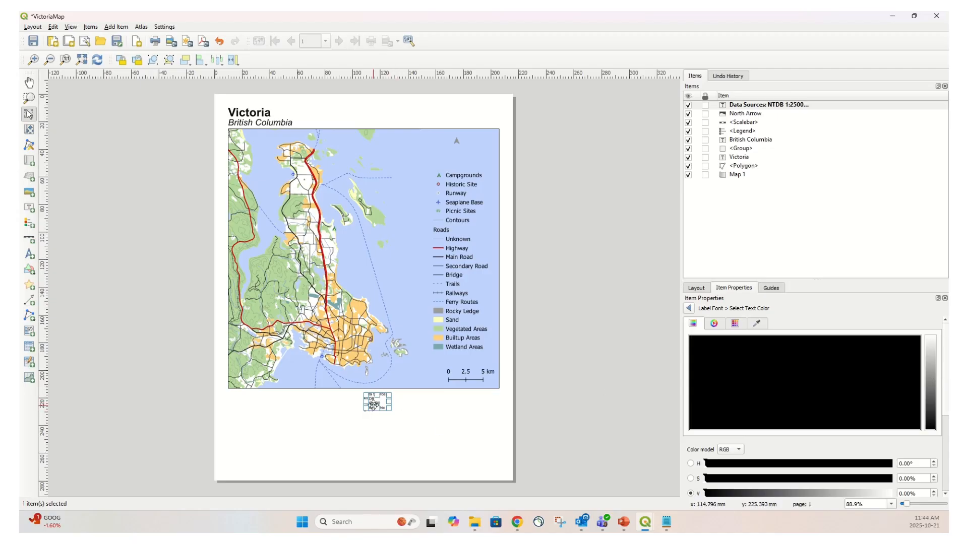
left_click(930, 383)
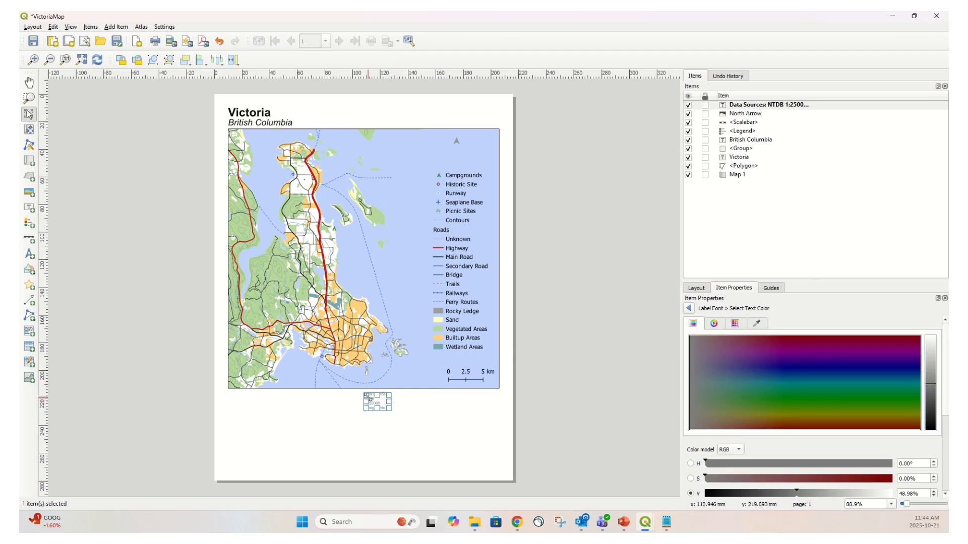
left_click(689, 307)
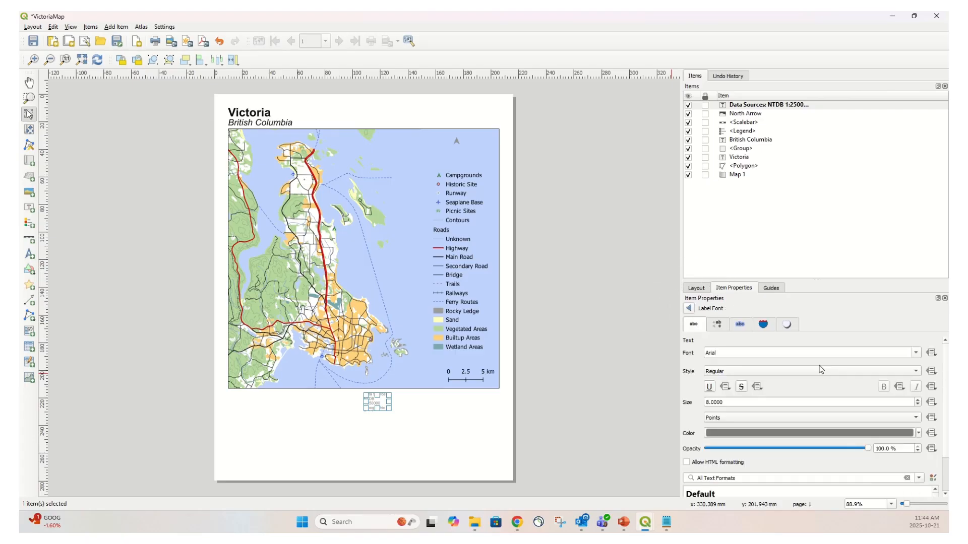
Widen the data sources label so it spans below the right part of the map
left_click_drag(393, 403, 499, 399)
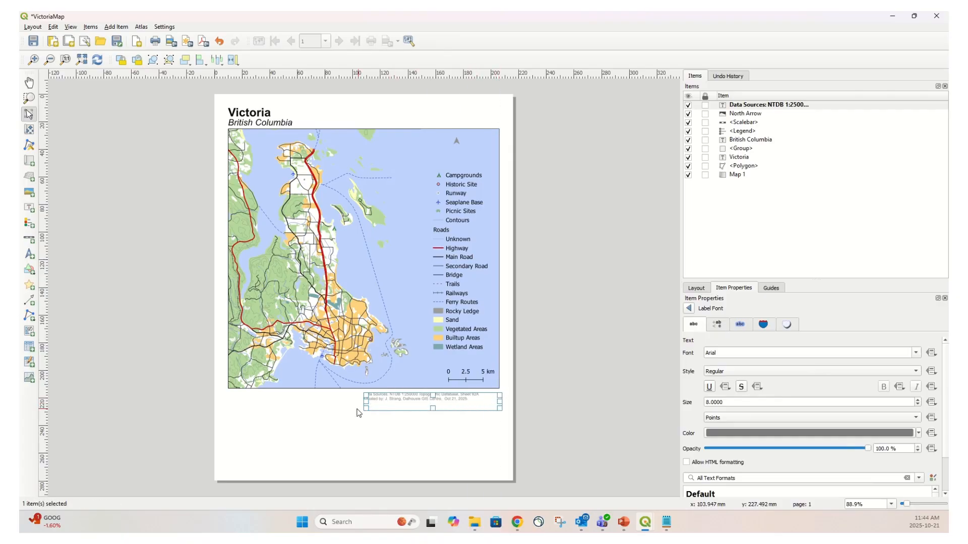
left_click_drag(499, 402, 486, 402)
left_click_drag(421, 398, 419, 395)
scroll(418, 395, "up", 2)
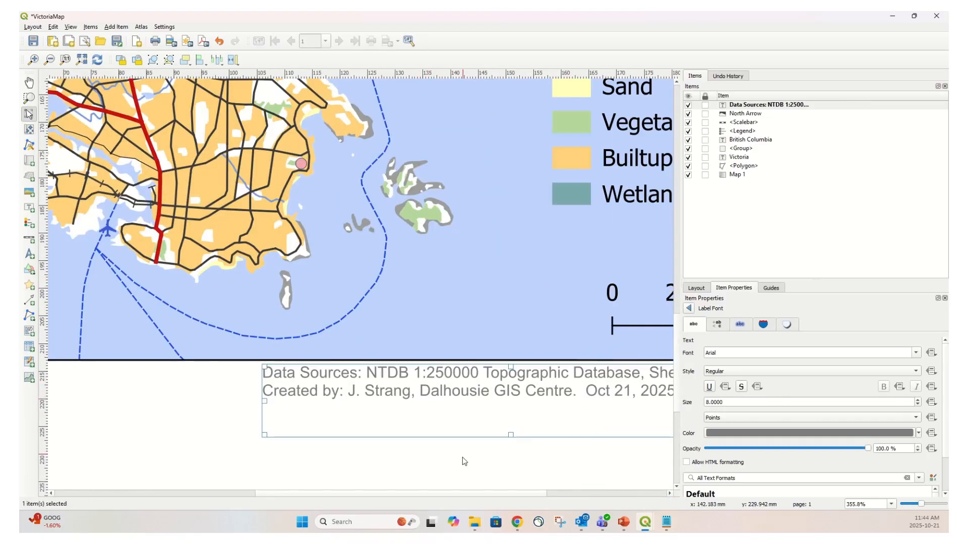
scroll(358, 396, "down", 2)
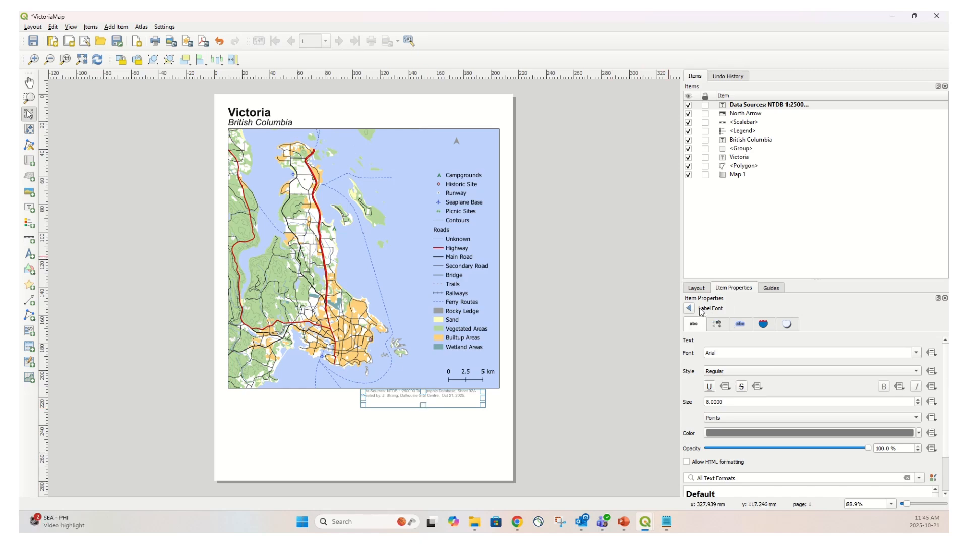
Set the data sources label's horizontal alignment to Right
left_click(734, 287)
left_click(688, 309)
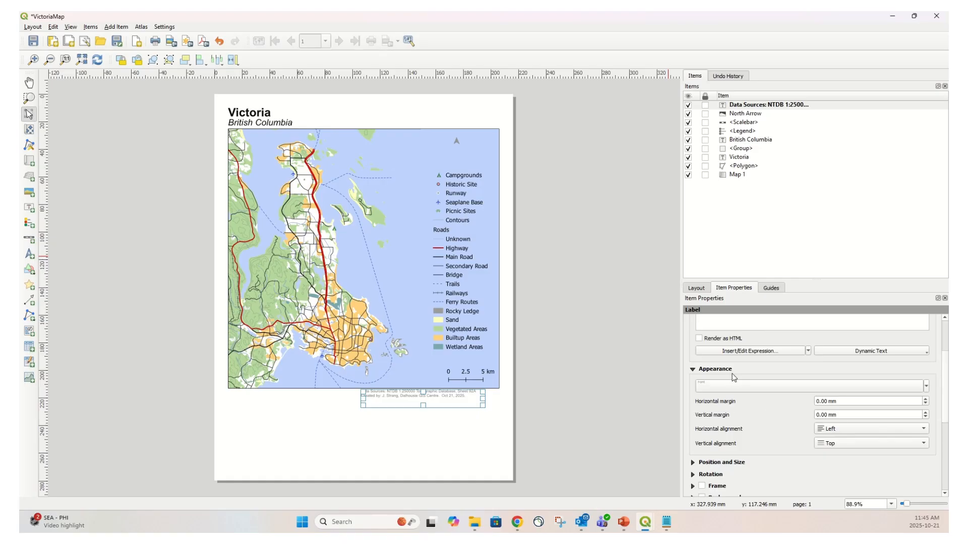
scroll(743, 359, "up", 3)
scroll(741, 353, "down", 3)
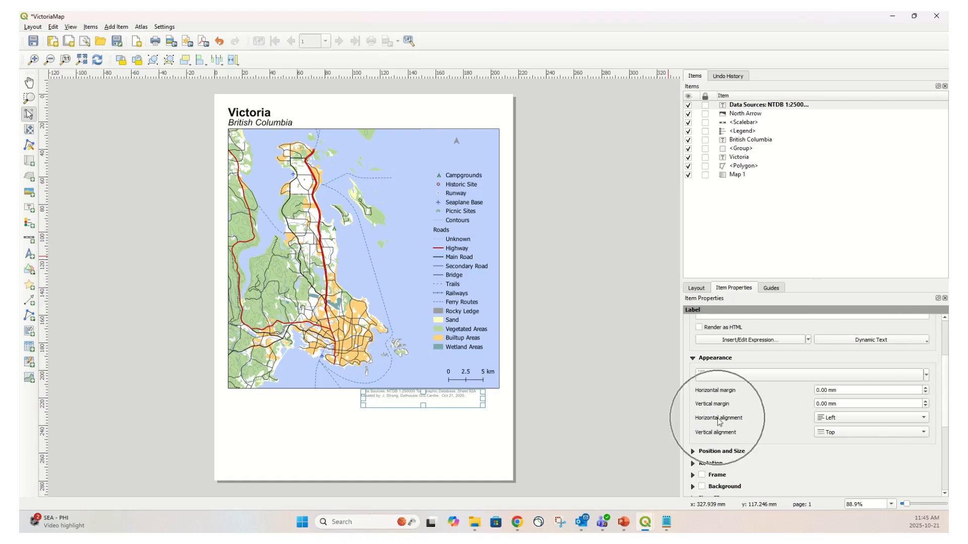
left_click(922, 420)
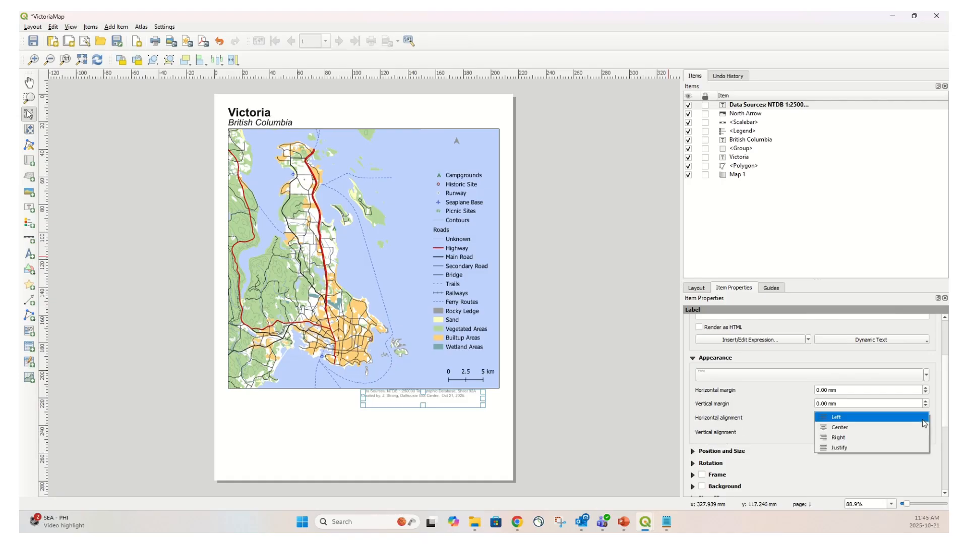
left_click(862, 438)
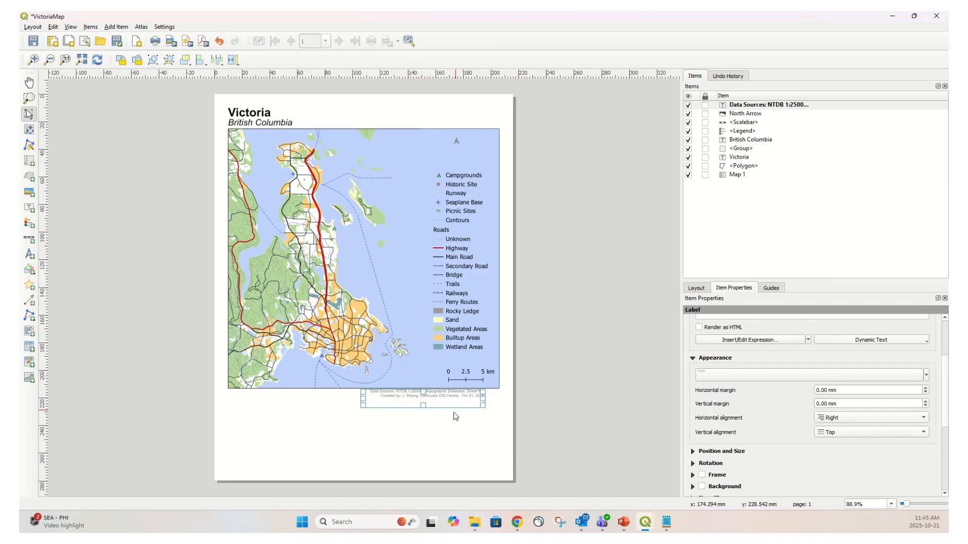
Align the data sources label's right edge with the right edge of the map
left_click(427, 442)
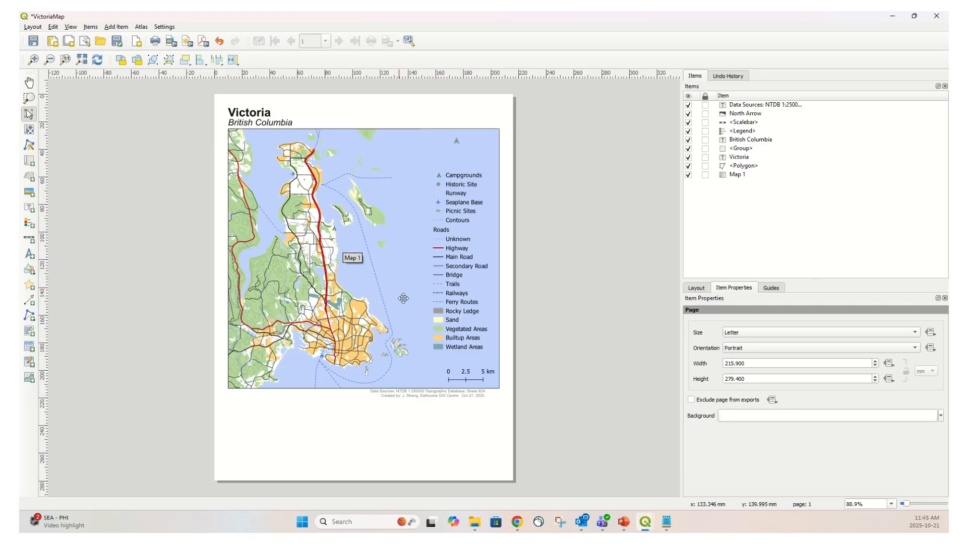
left_click(444, 396)
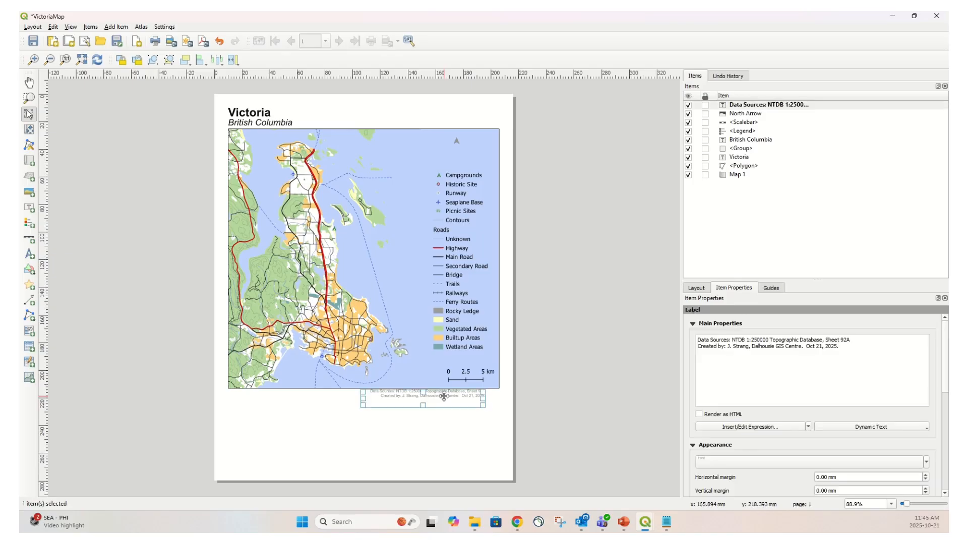
left_click(272, 156, "shift")
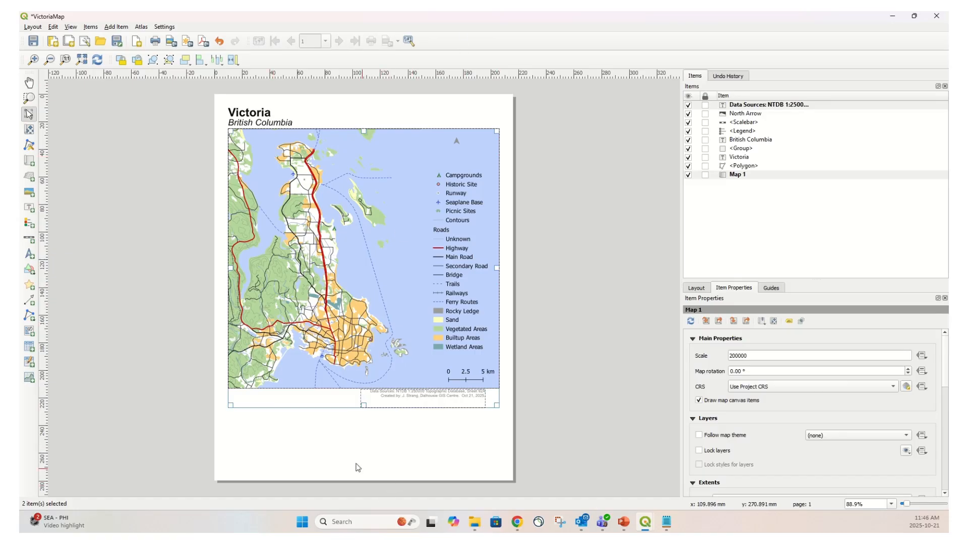
left_click(206, 65)
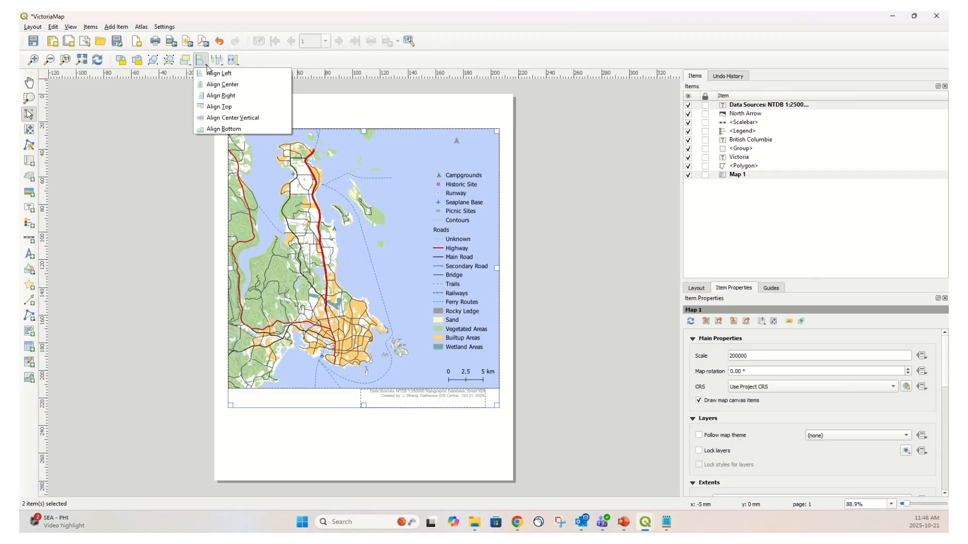
left_click(221, 96)
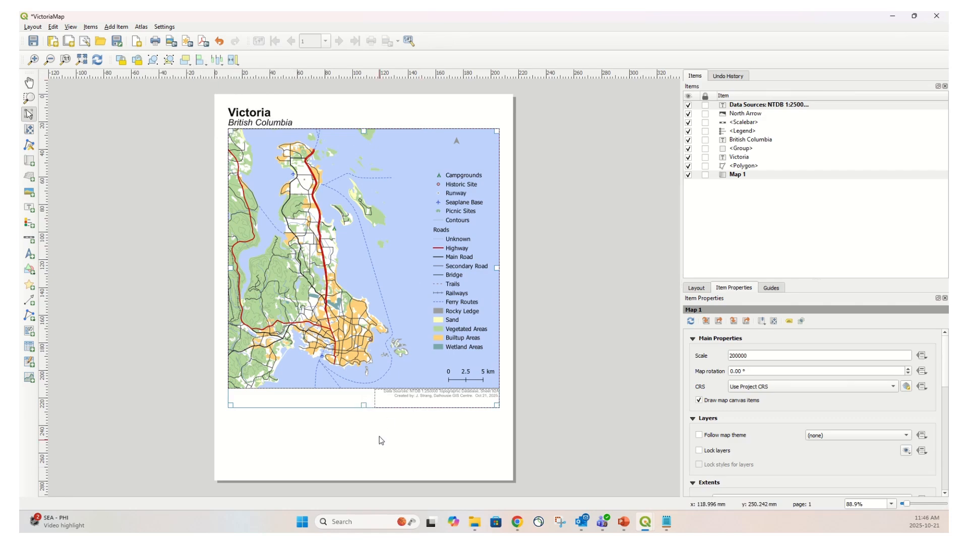
left_click(401, 429)
scroll(461, 403, "up", 2)
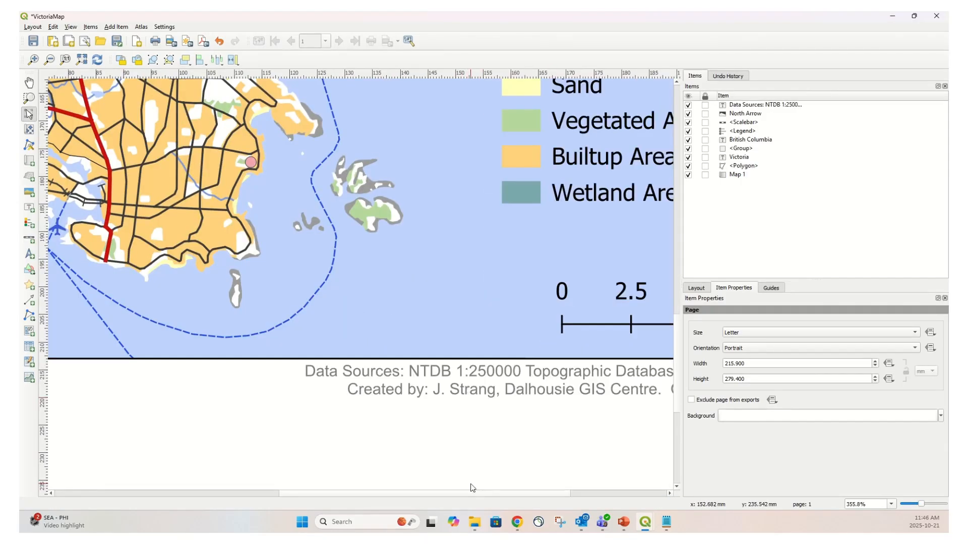
left_click_drag(497, 494, 569, 490)
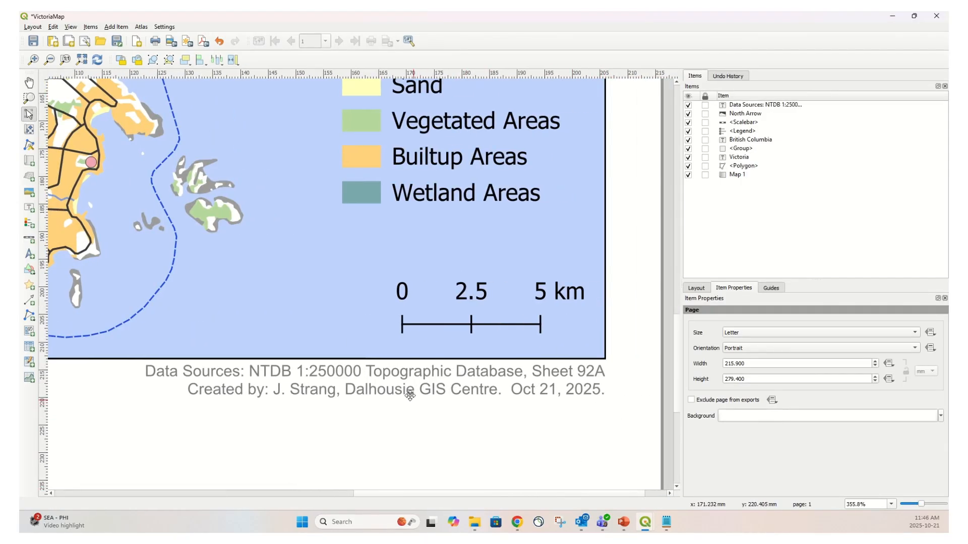
scroll(350, 261, "down", 1)
scroll(350, 261, "down", 1)
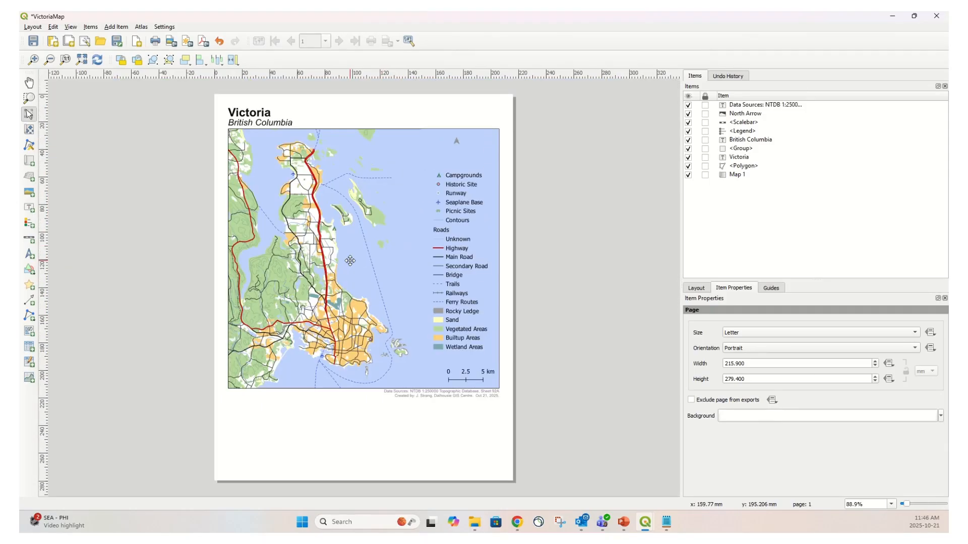
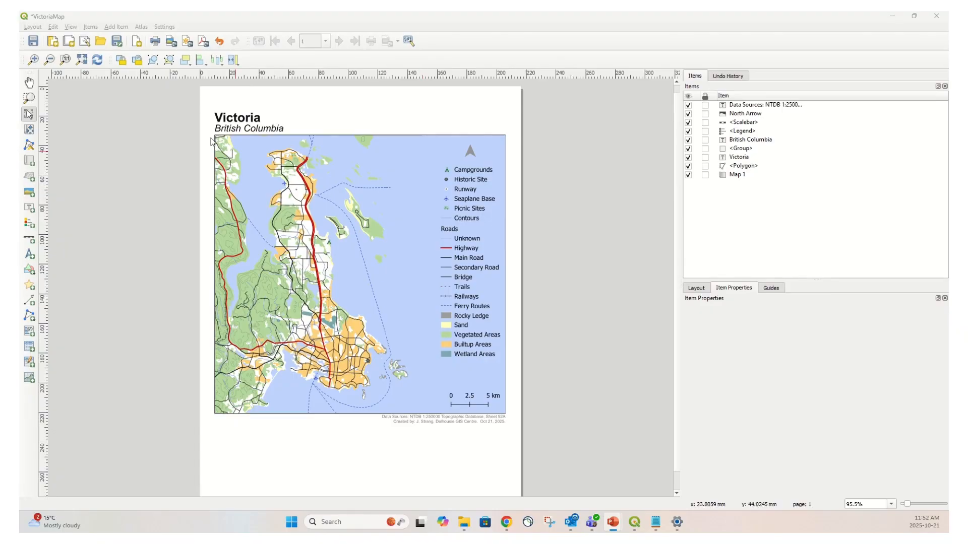
Zoom and pan around the layout to inspect the data sources label's alignment beneath the map
scroll(239, 164, "up", 3)
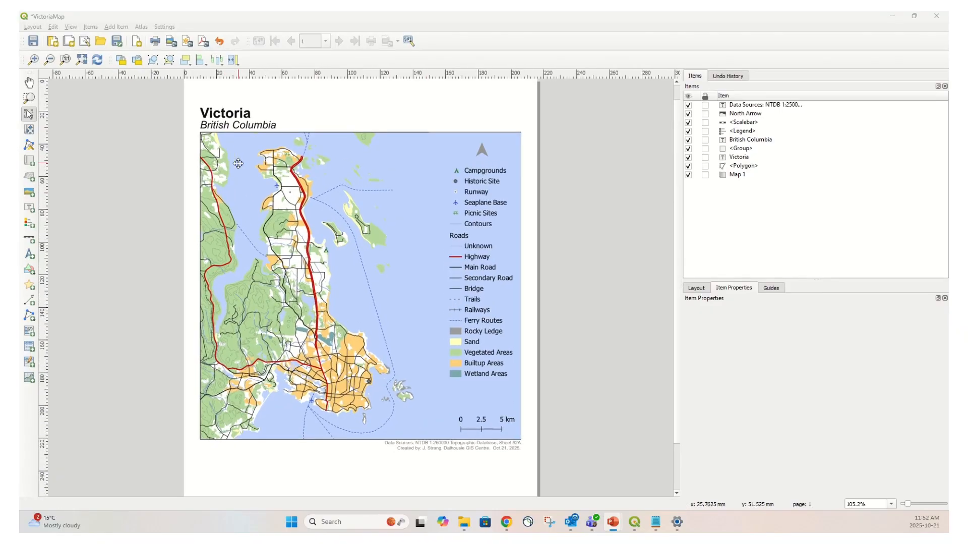
scroll(238, 164, "up", 1)
left_click_drag(222, 172, 268, 251)
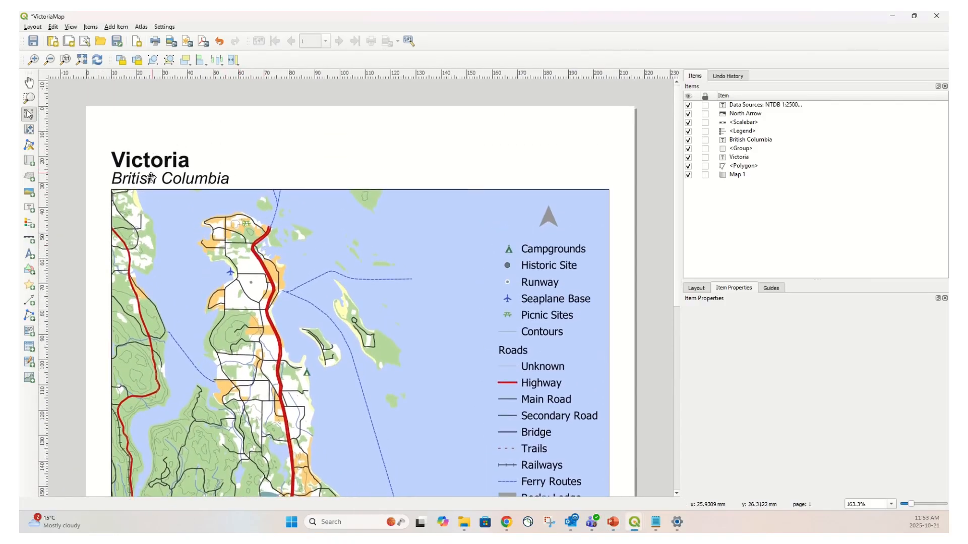
scroll(167, 140, "up", 1)
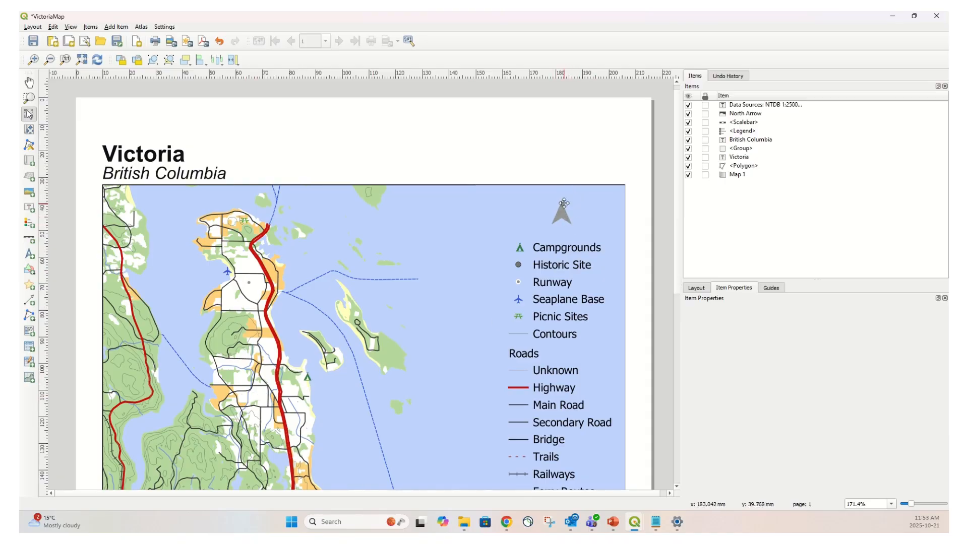
left_click_drag(678, 184, 665, 347)
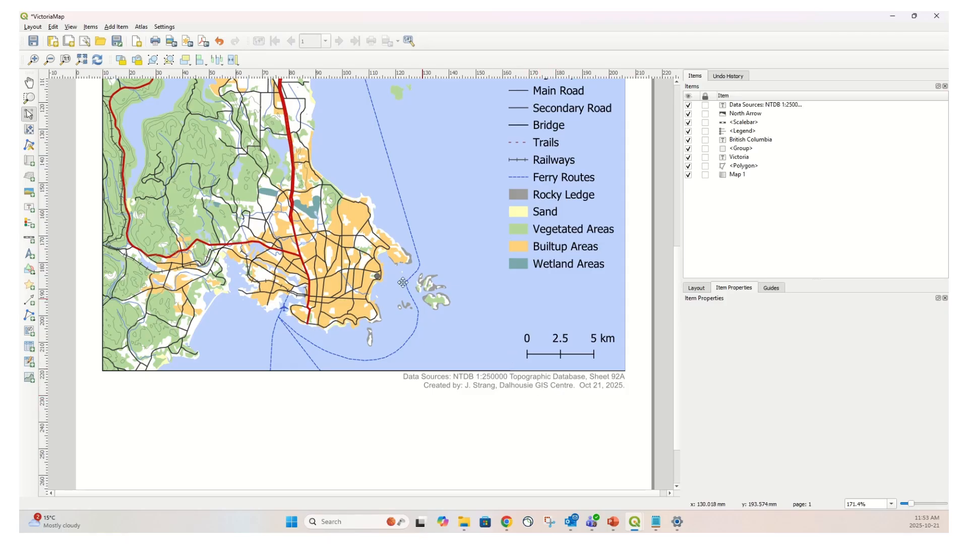
scroll(379, 251, "down", 2)
scroll(379, 252, "down", 1)
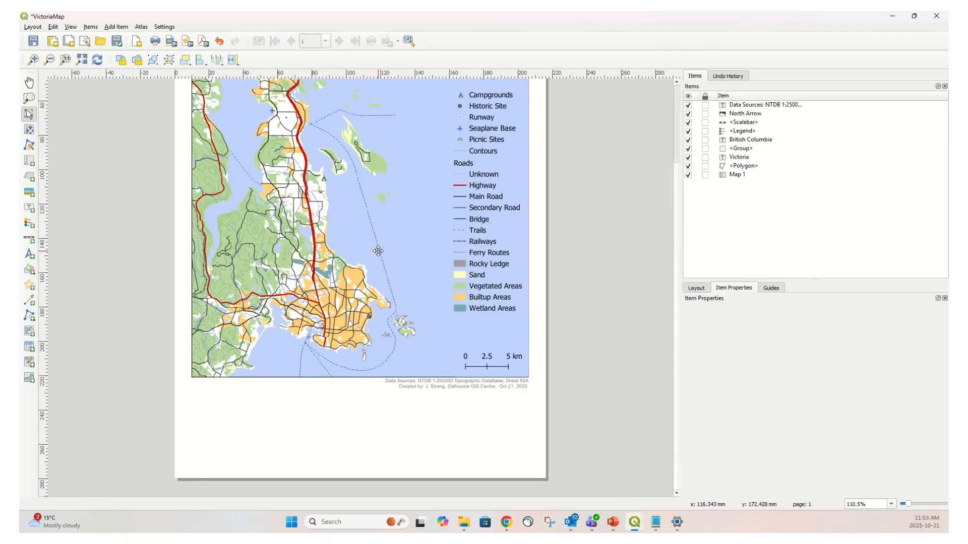
scroll(379, 252, "down", 1)
scroll(678, 182, "up", 2)
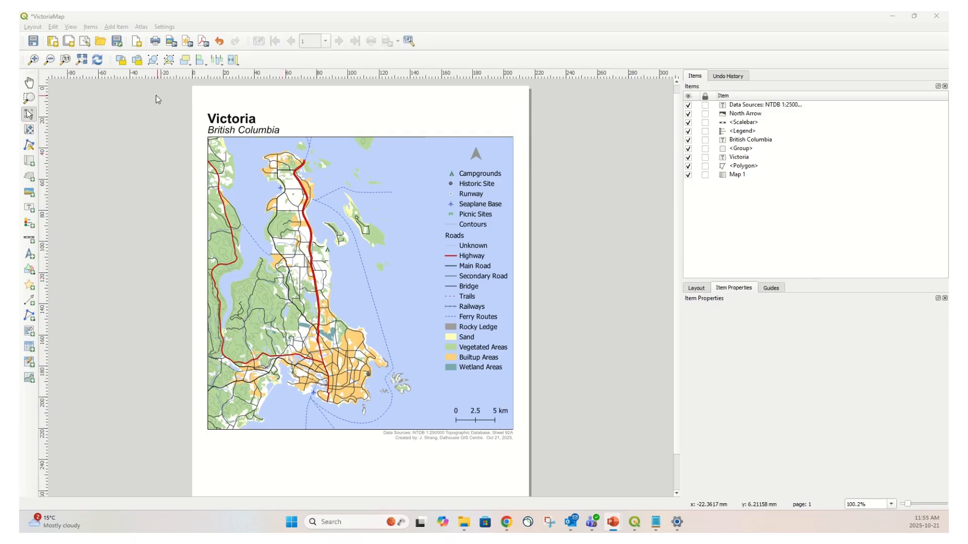
Export the layout as VictoriaMap.pdf in the Victoria_QGIS folder, enabling Open file after exporting
left_click(33, 28)
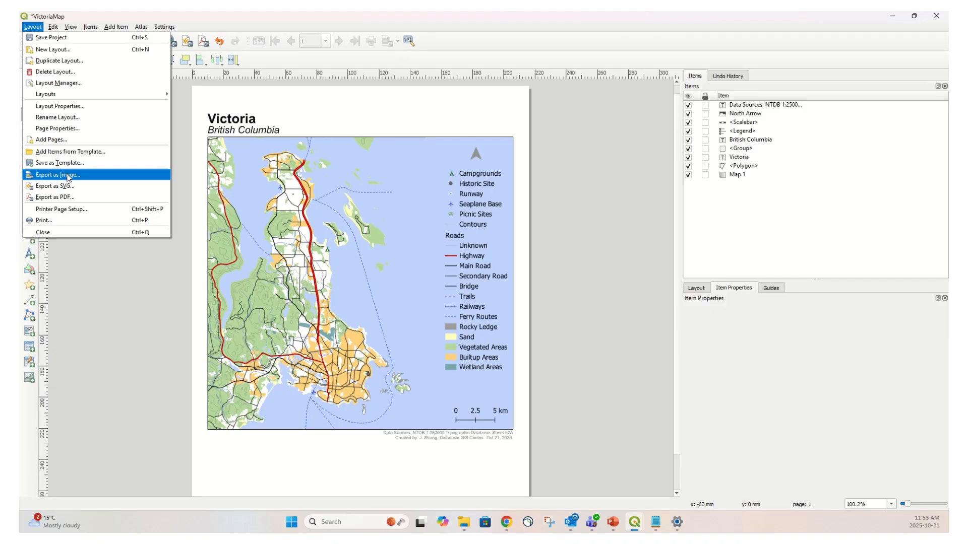
left_click(68, 197)
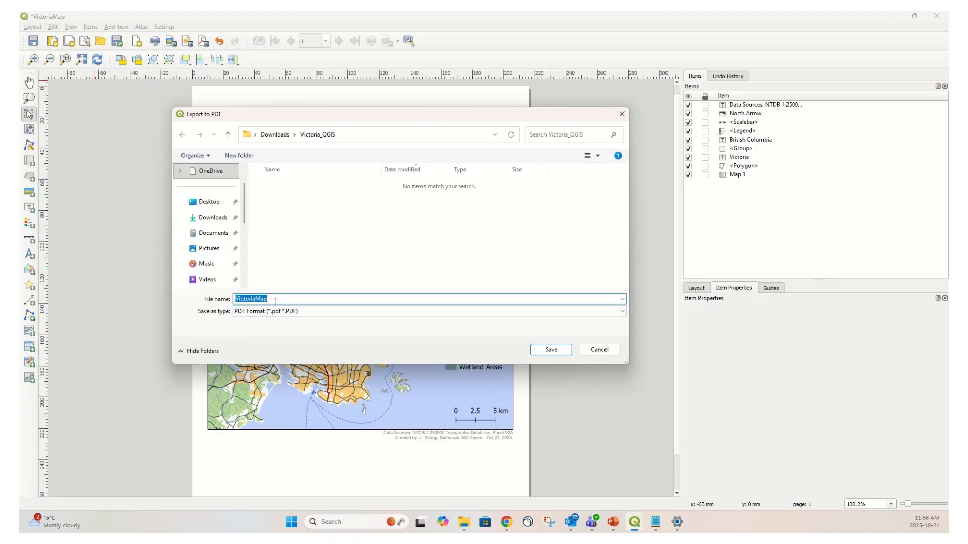
left_click(552, 353)
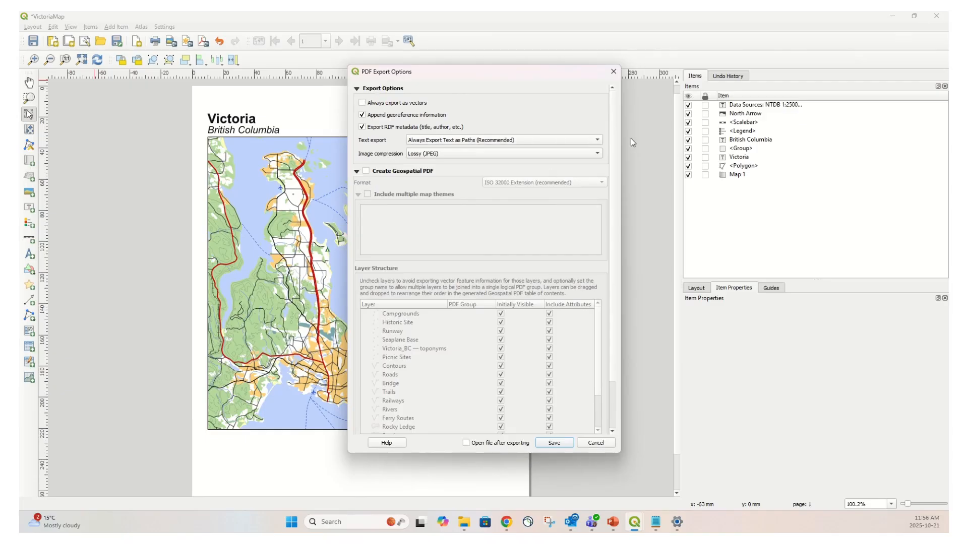
left_click_drag(612, 353, 613, 417)
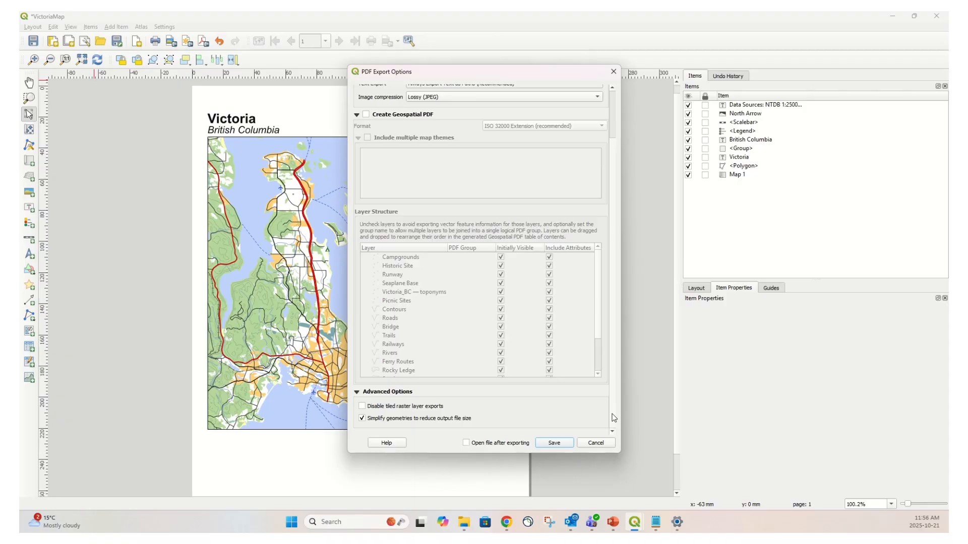
scroll(614, 401, "up", 2)
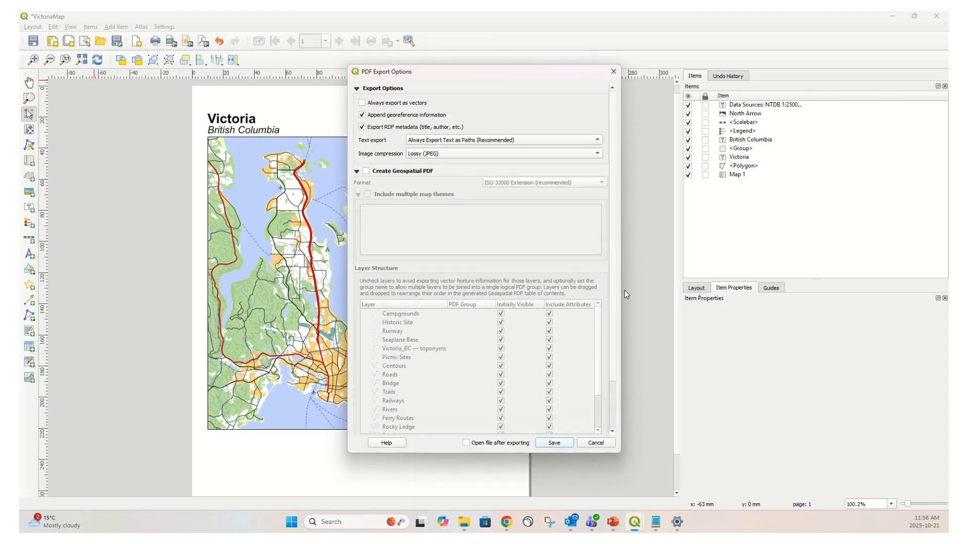
scroll(627, 337, "down", 2)
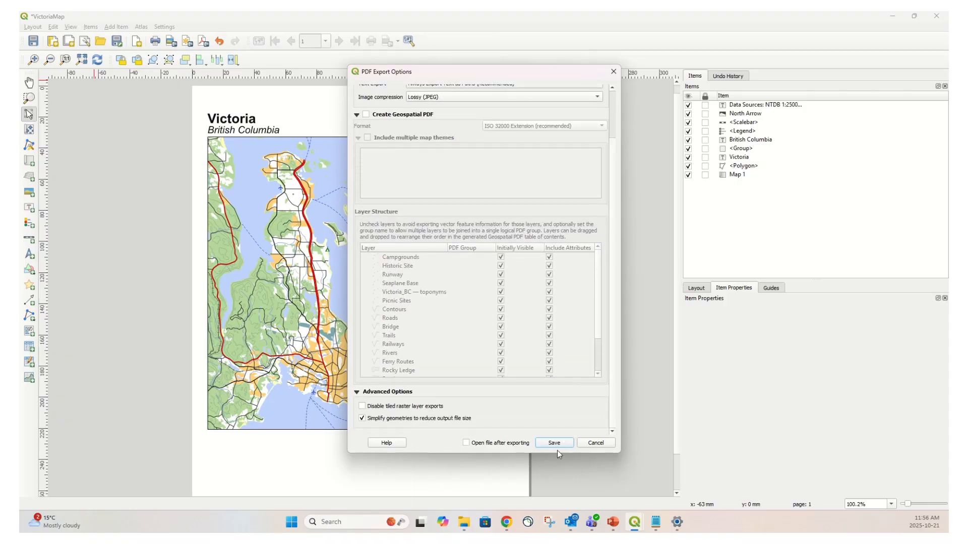
left_click(466, 443)
left_click(557, 446)
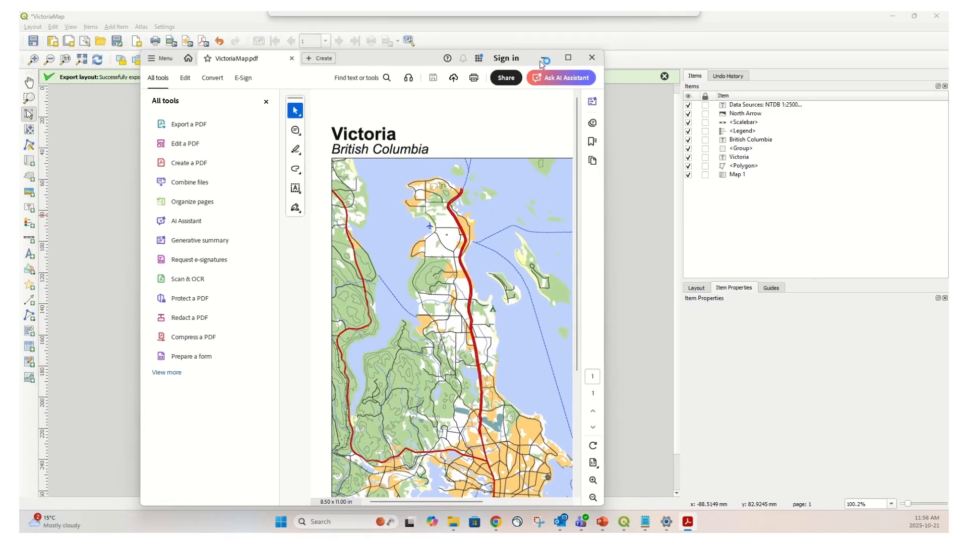
Maximize the exported PDF to review it, then minimize the PDF viewer
left_click(568, 58)
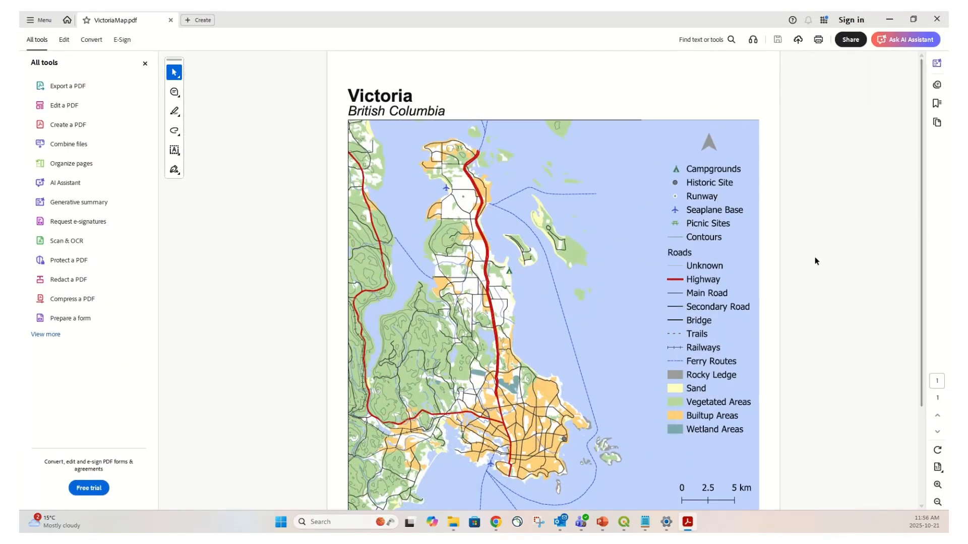
scroll(814, 256, "down", 3)
scroll(864, 257, "up", 3)
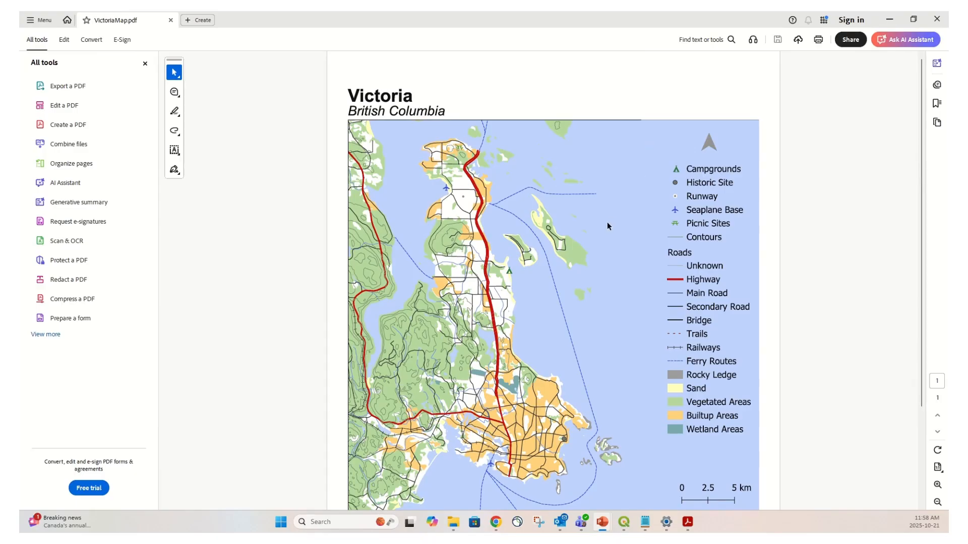
left_click(889, 20)
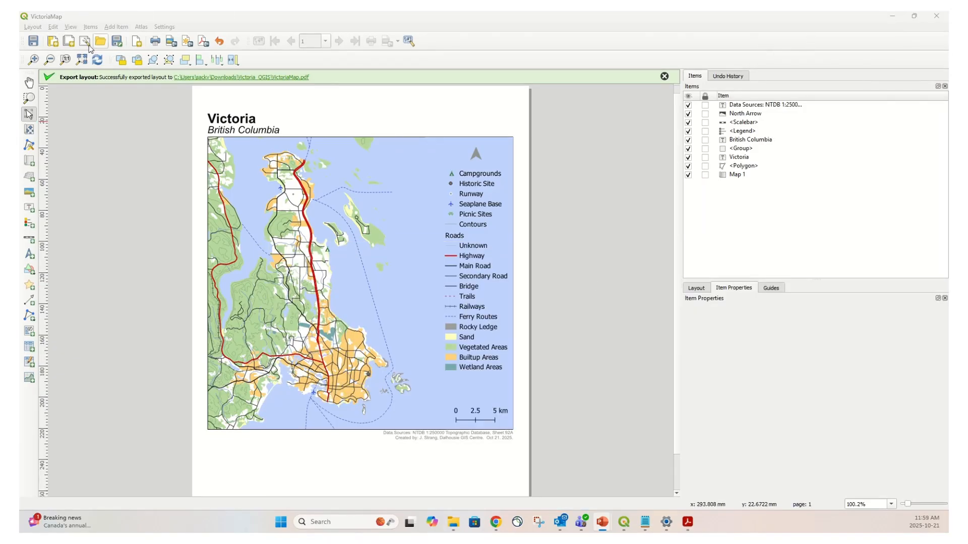
Save the project
left_click(32, 27)
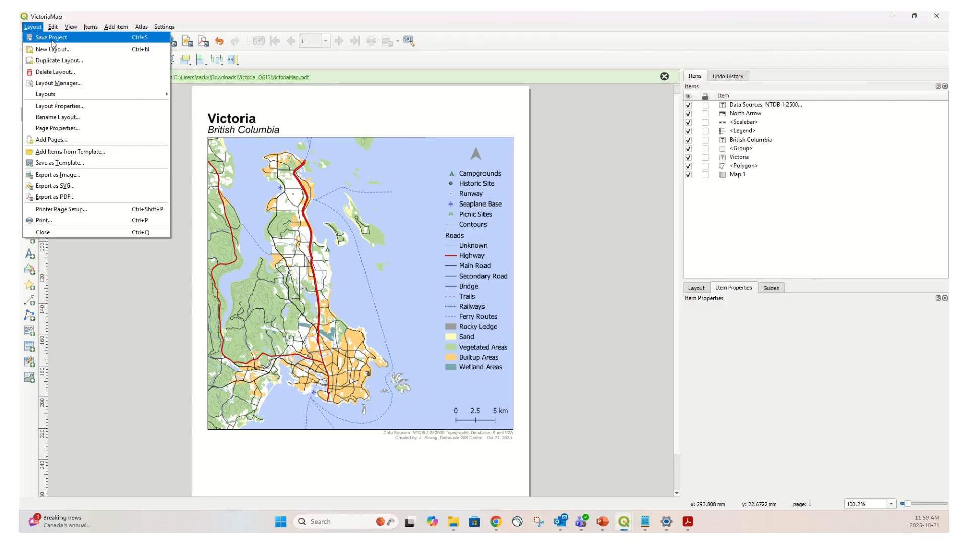
left_click(52, 39)
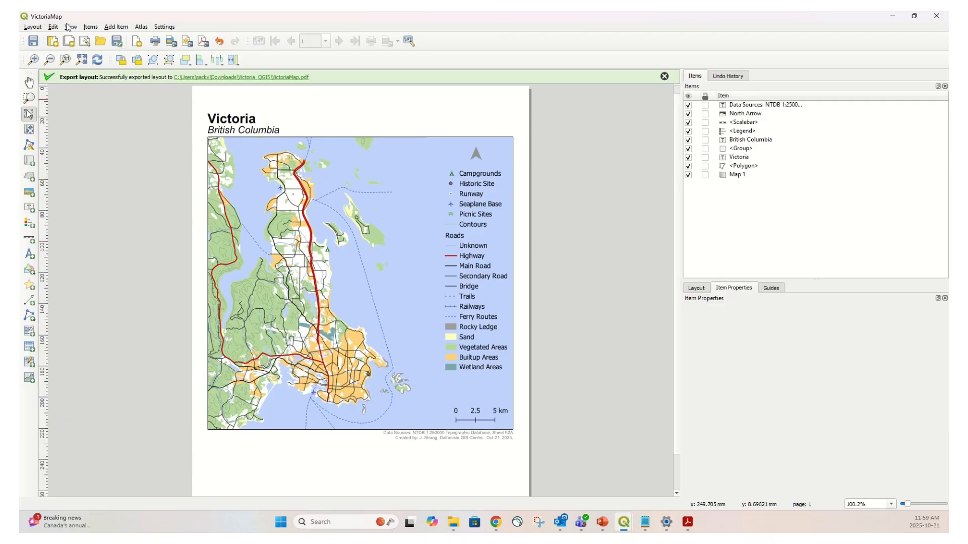
Close the layout designer and exit QGIS
left_click(33, 27)
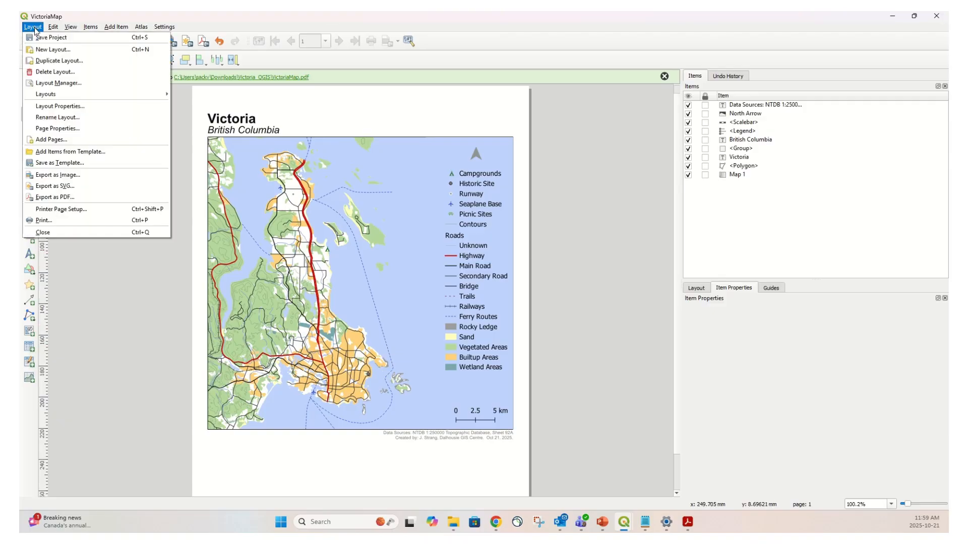
left_click(52, 234)
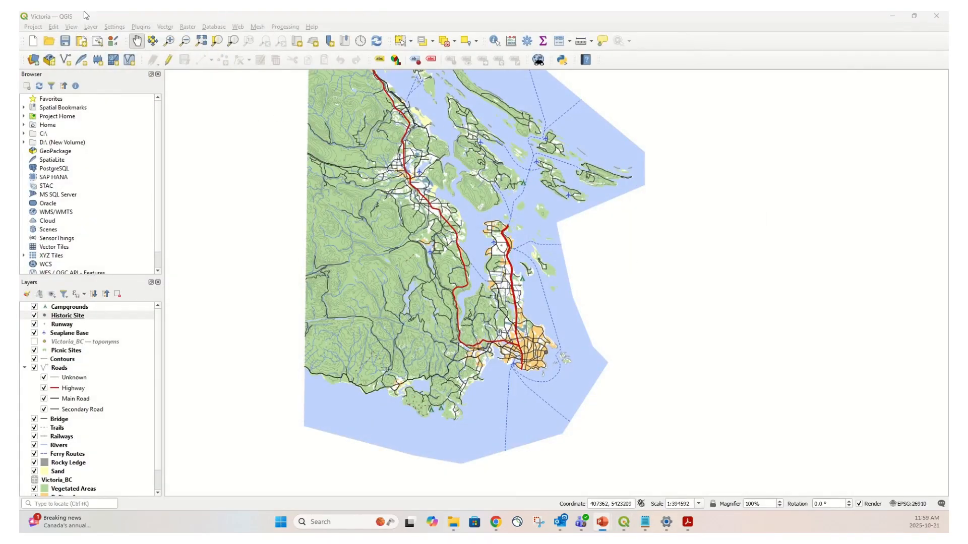
left_click(33, 27)
left_click(55, 246)
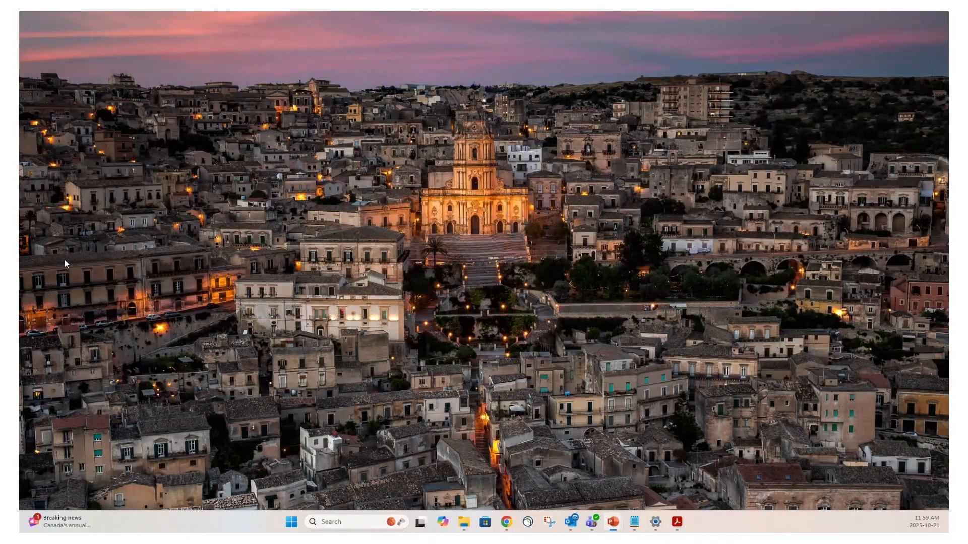